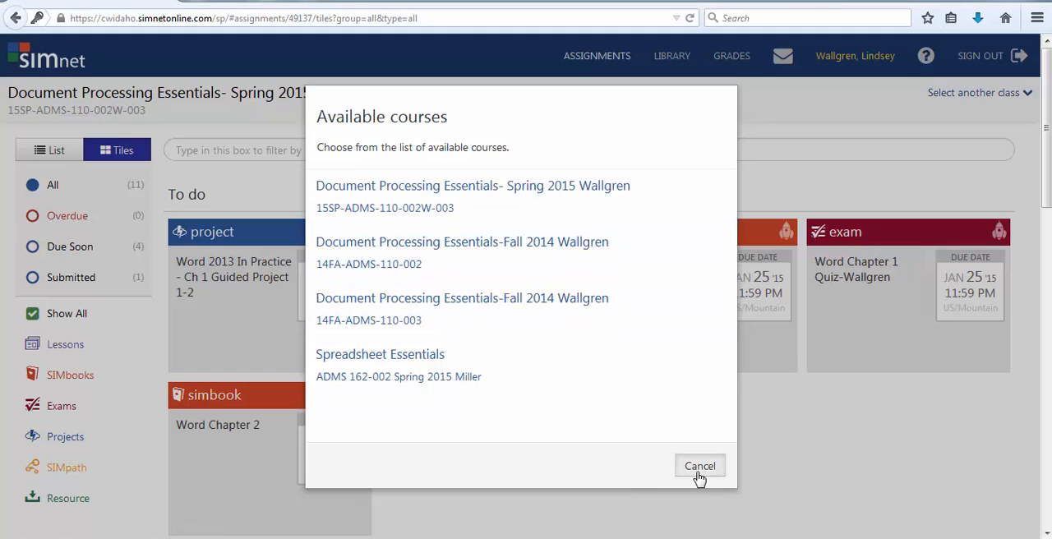
Dismiss the available courses list and open the Word 2013 In Practice - Ch 1 Guided Project 1-2 assignment.
left_click(698, 474)
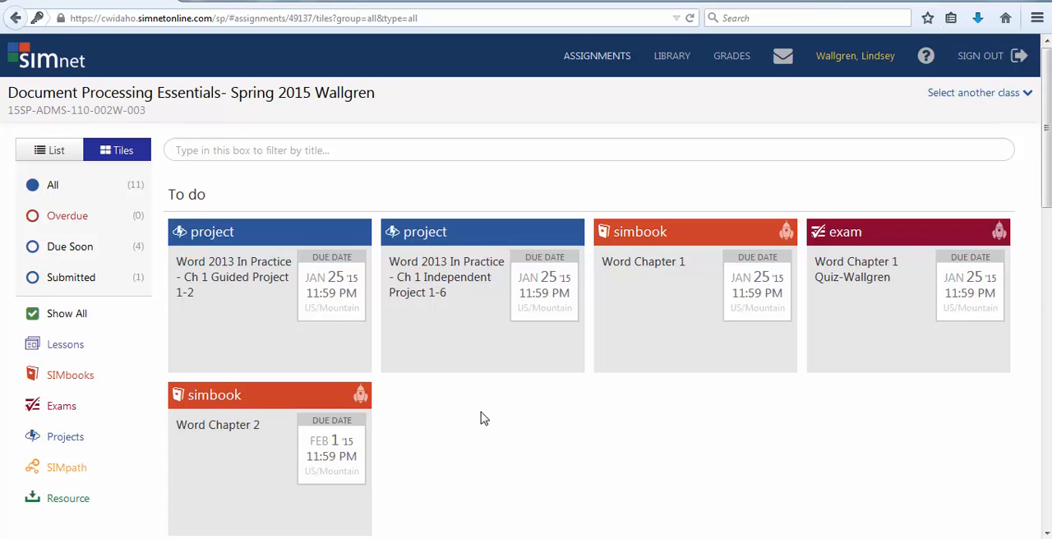
scroll(484, 419, "down", 2)
scroll(484, 419, "down", 3)
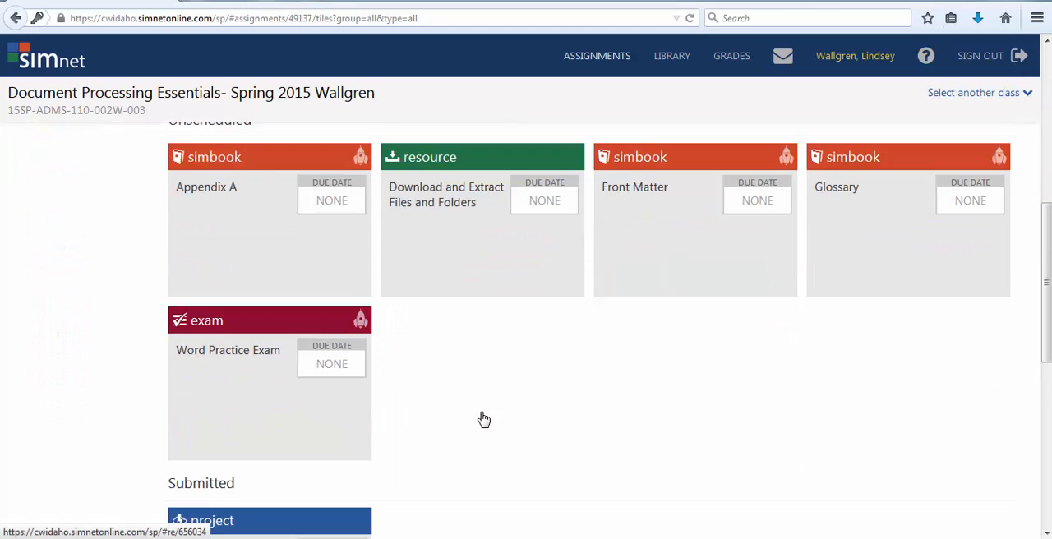
scroll(483, 419, "down", 2)
scroll(483, 419, "up", 5)
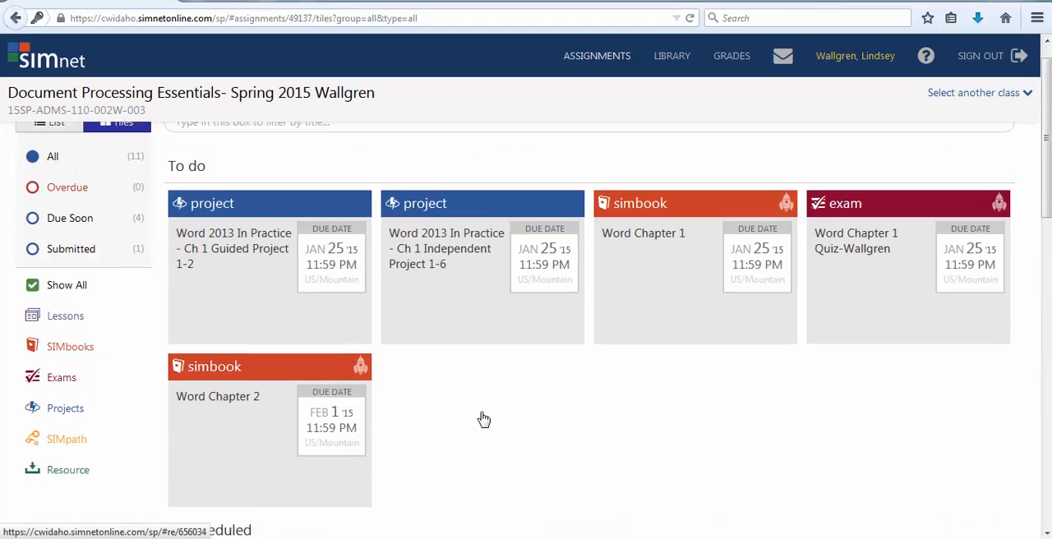
scroll(483, 419, "up", 1)
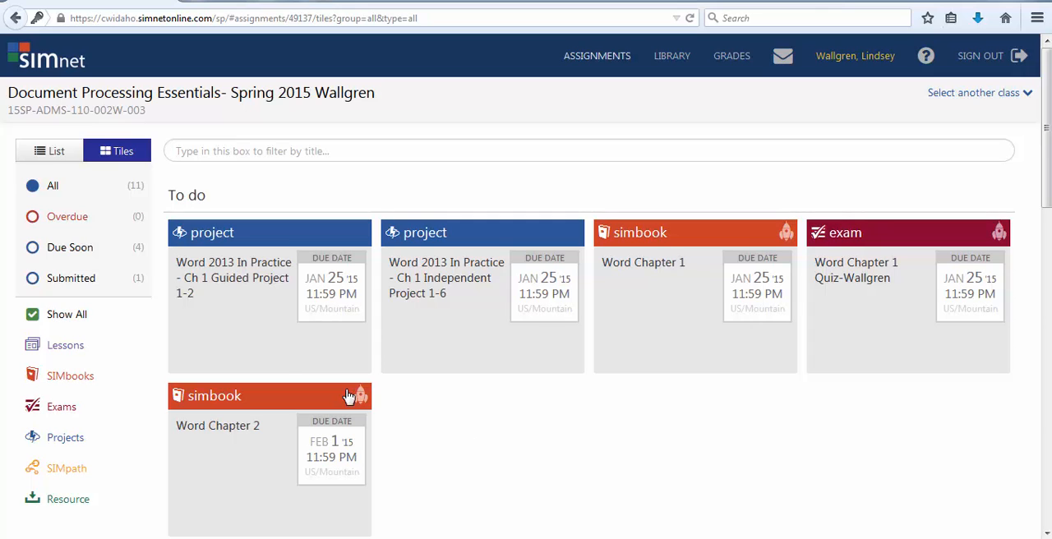
left_click(221, 290)
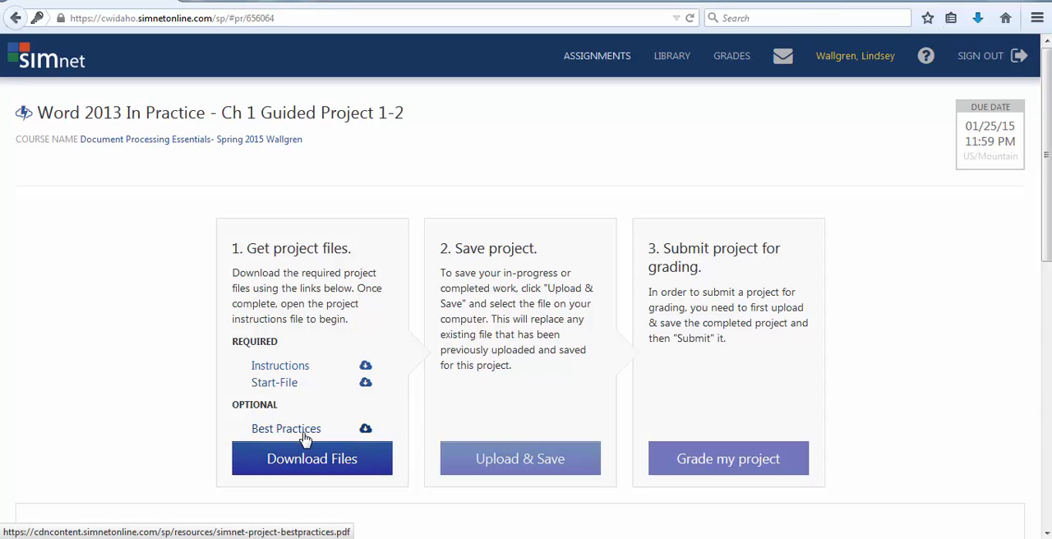
Open the project's Instructions PDF with Adobe Reader to view it, and return to the project page in the browser.
left_click(306, 374)
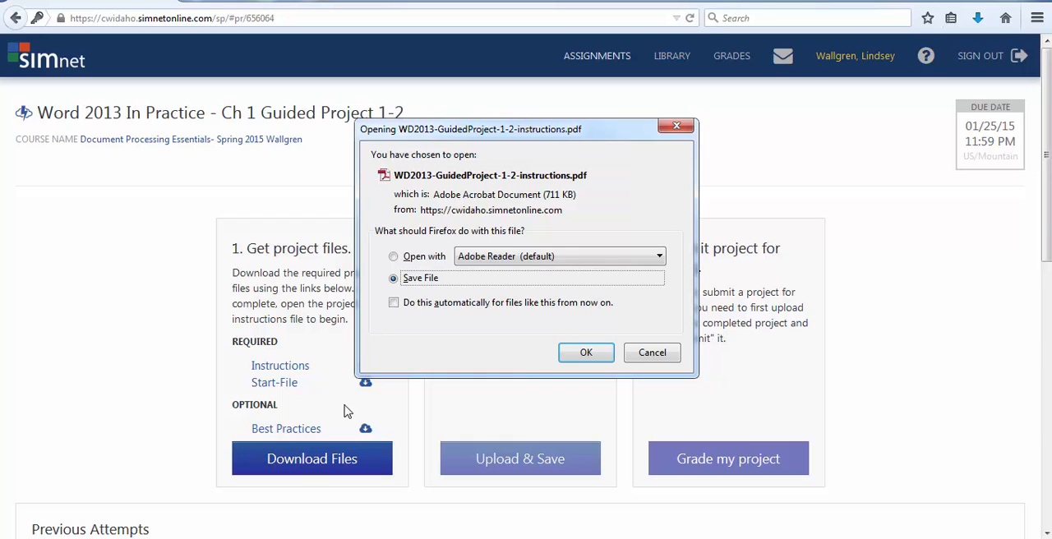
left_click(395, 258)
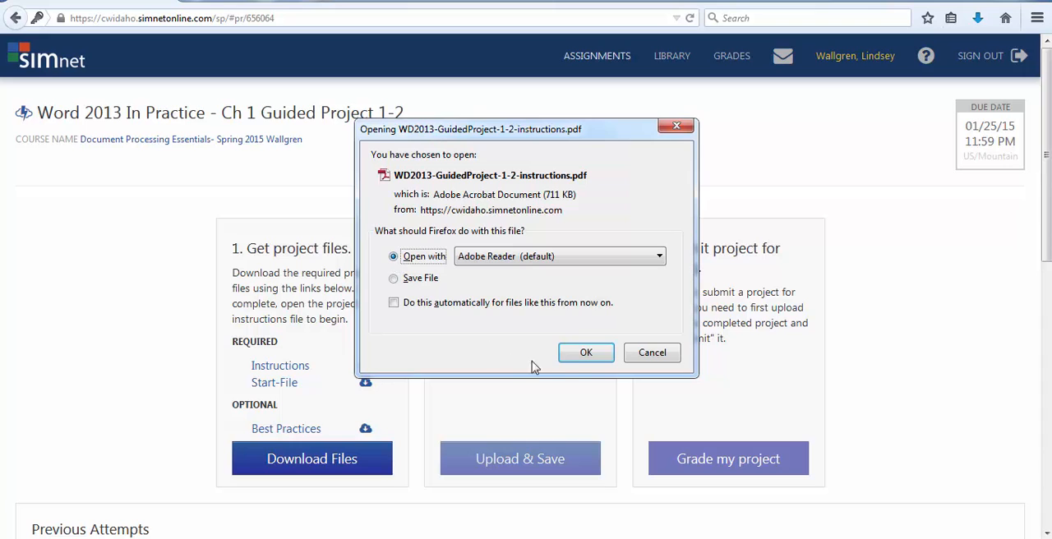
left_click(594, 358)
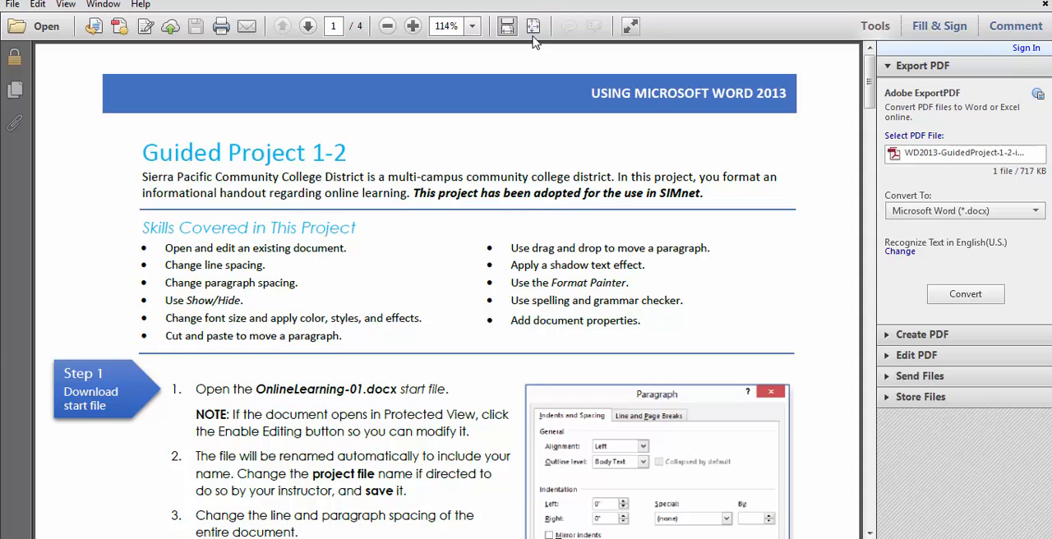
left_click_drag(550, 0, 443, 17)
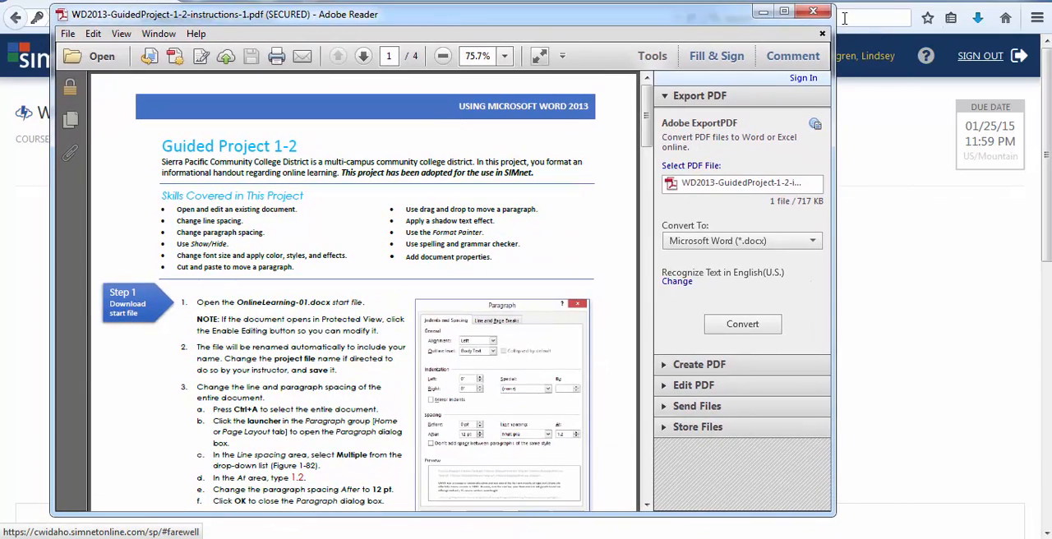
left_click(784, 12)
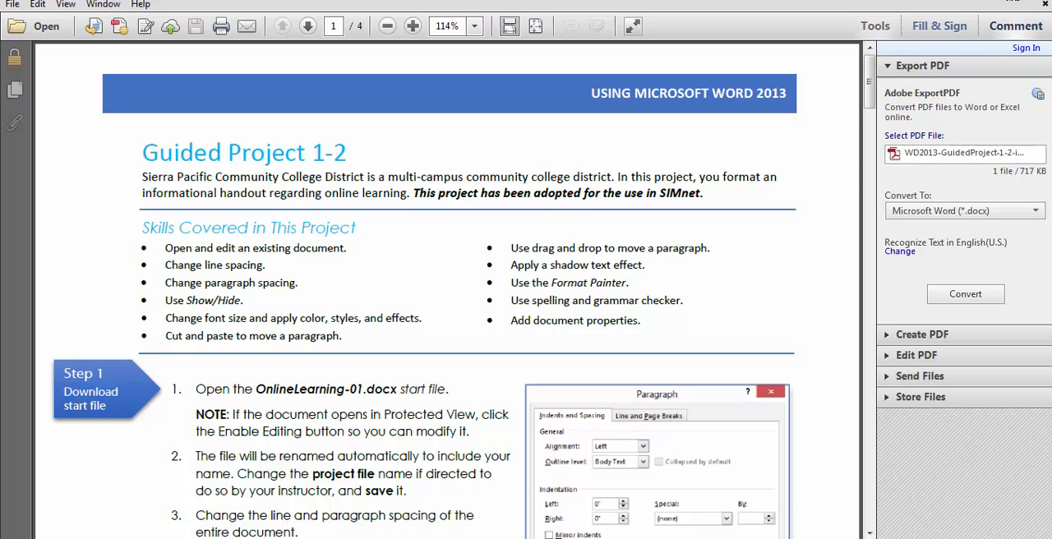
left_click(1042, 5)
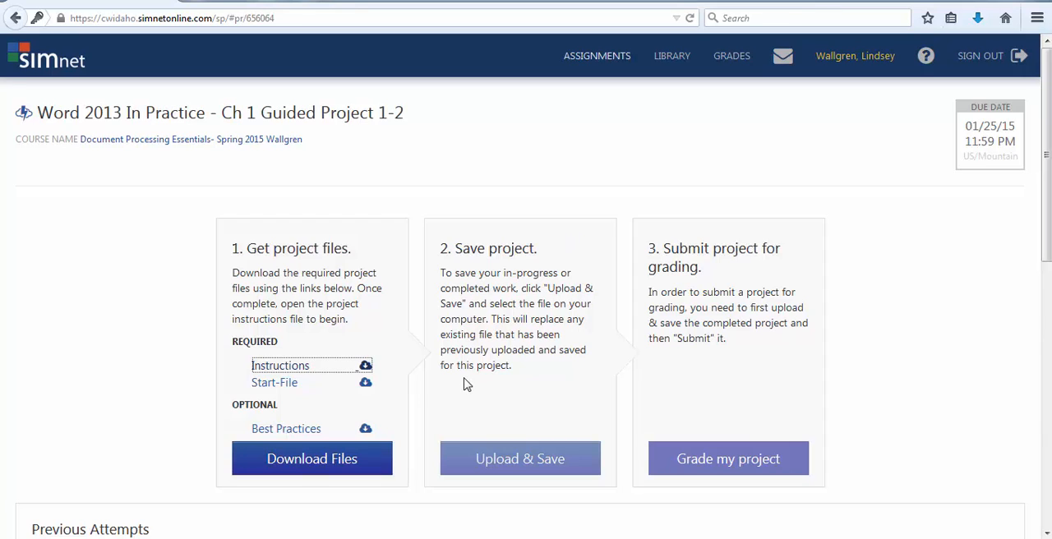
Open the project's Start-File with Microsoft Word and enable editing, dismissing the list of recovered files.
left_click(273, 392)
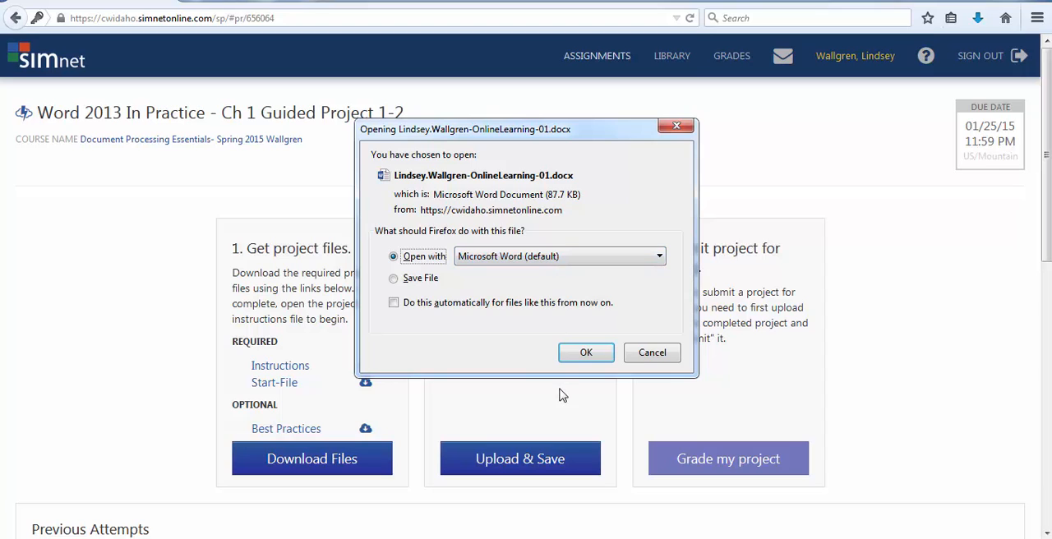
left_click(601, 352)
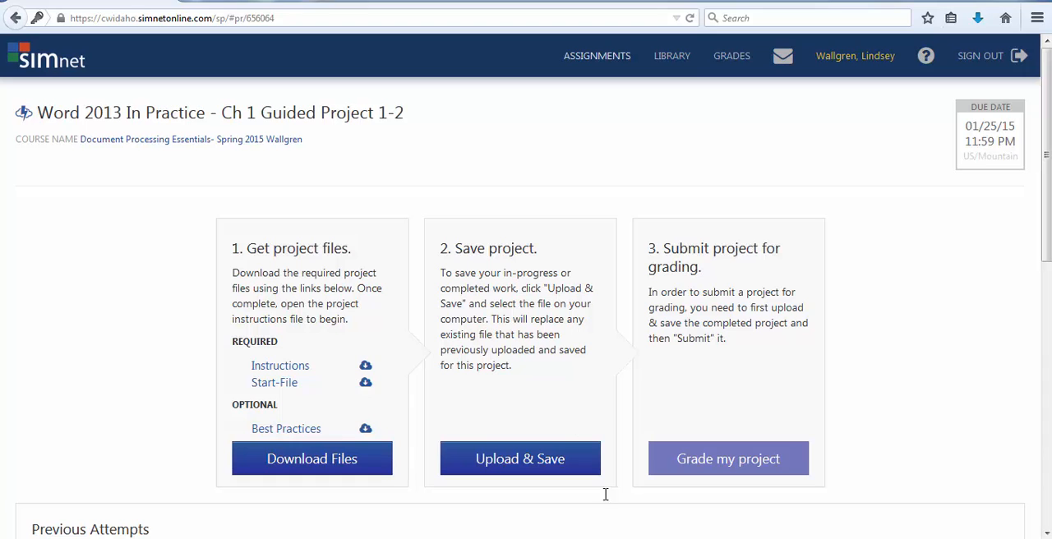
left_click(643, 538)
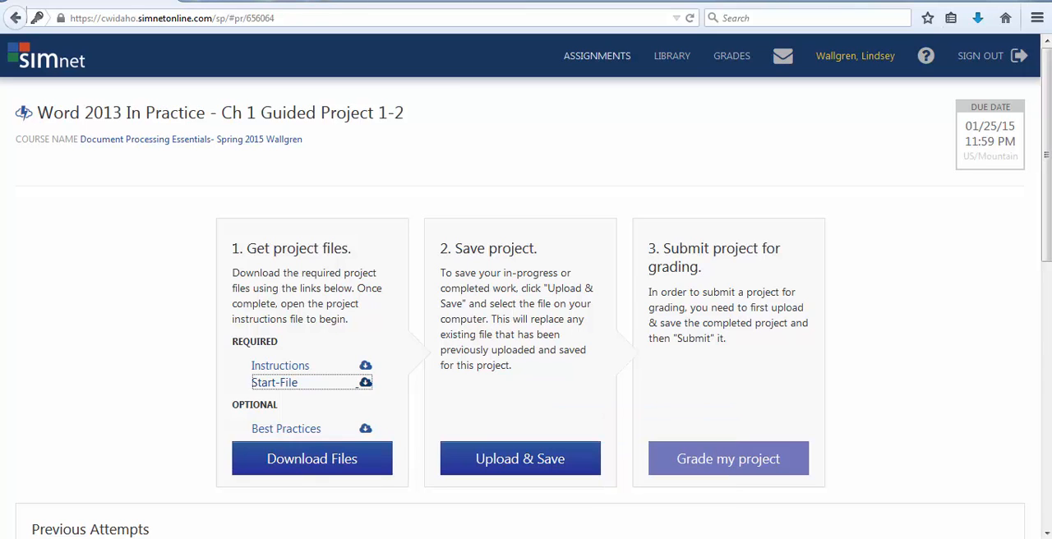
left_click(643, 538)
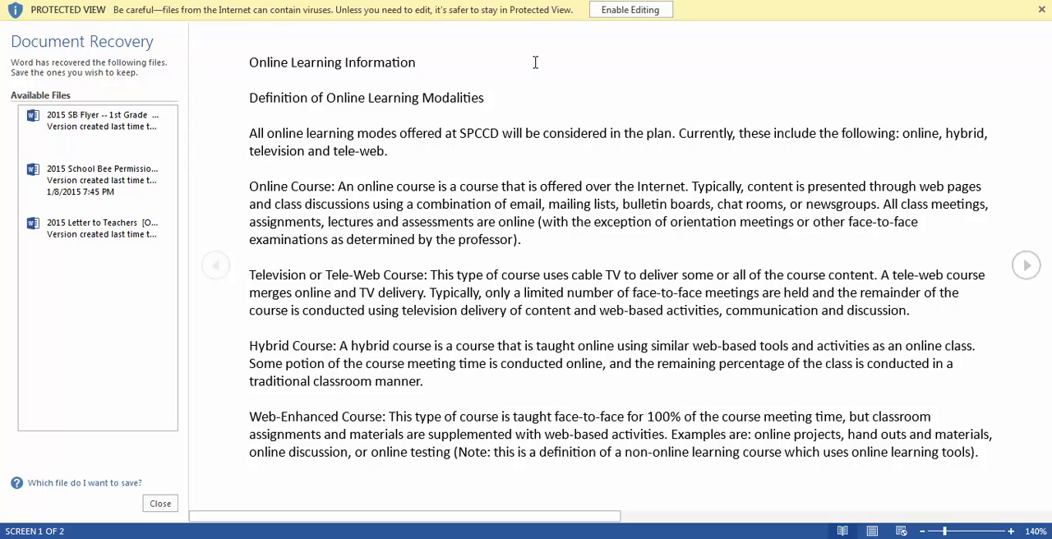
left_click(161, 503)
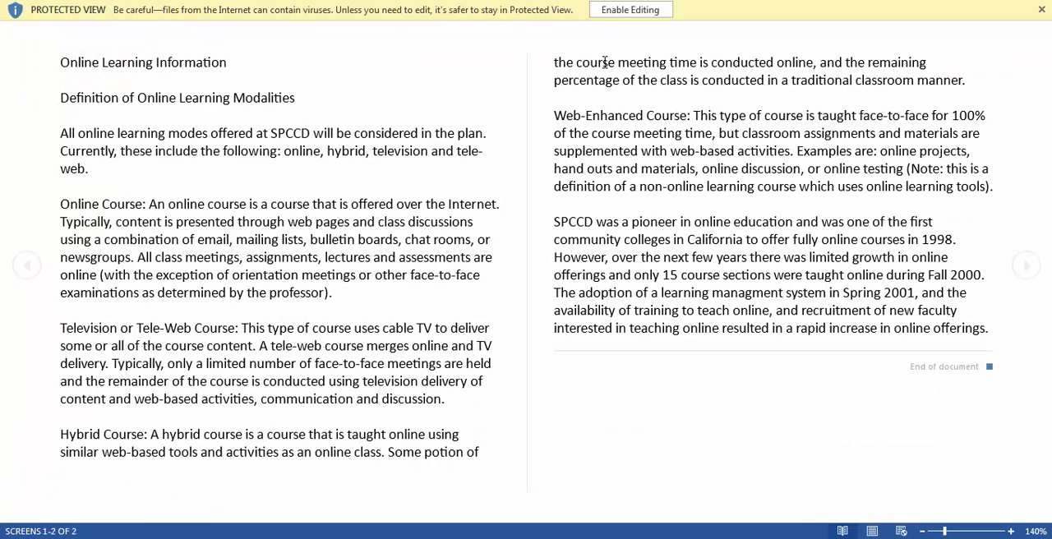
left_click(650, 8)
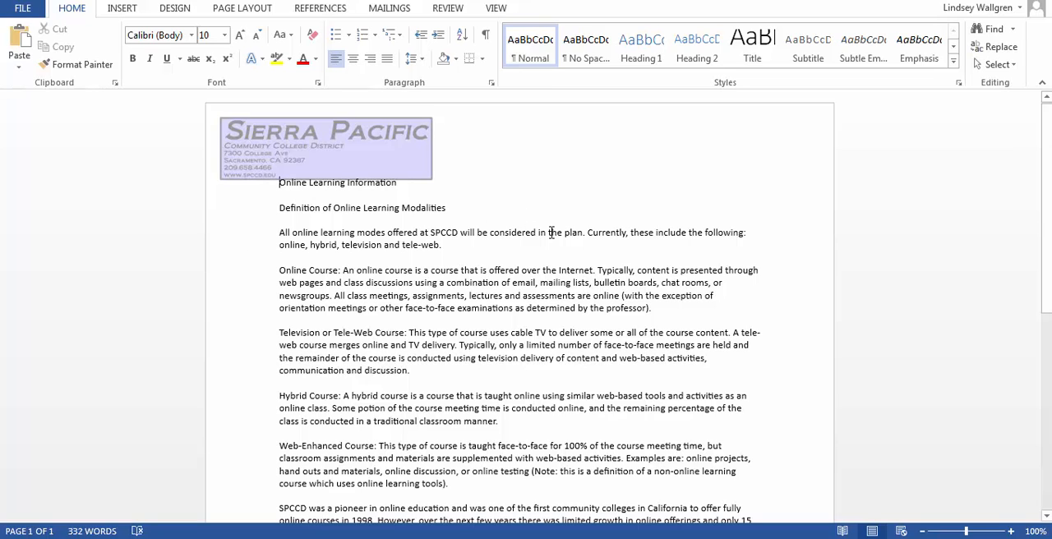
Save the document to the computer's Desktop under its suggested file name, replacing the existing file.
left_click(25, 8)
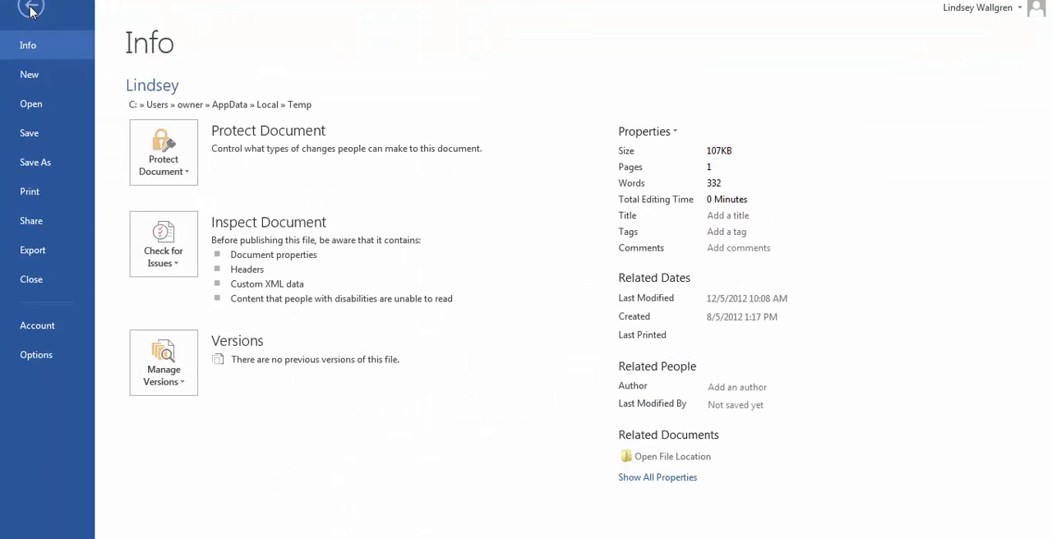
left_click(43, 165)
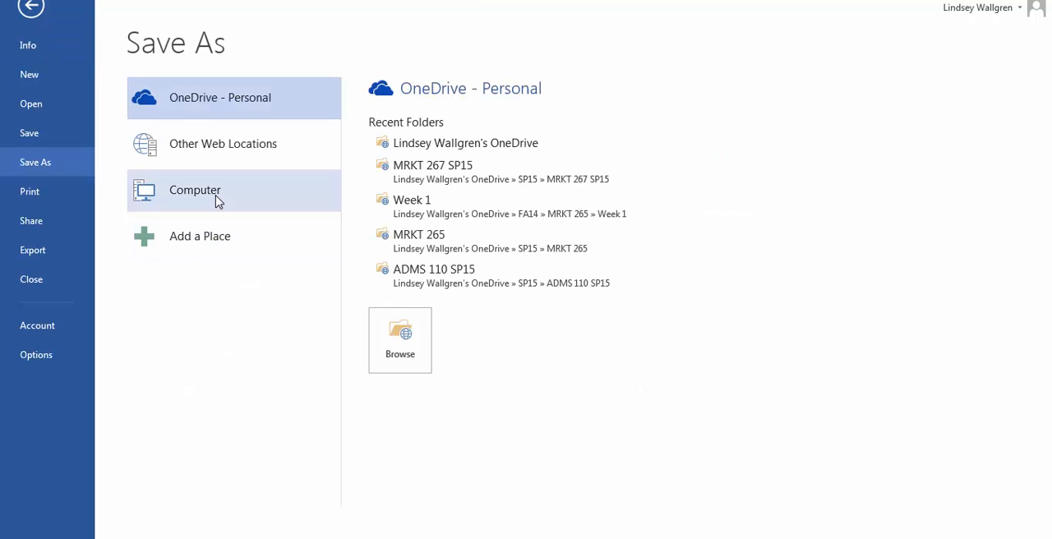
left_click(217, 202)
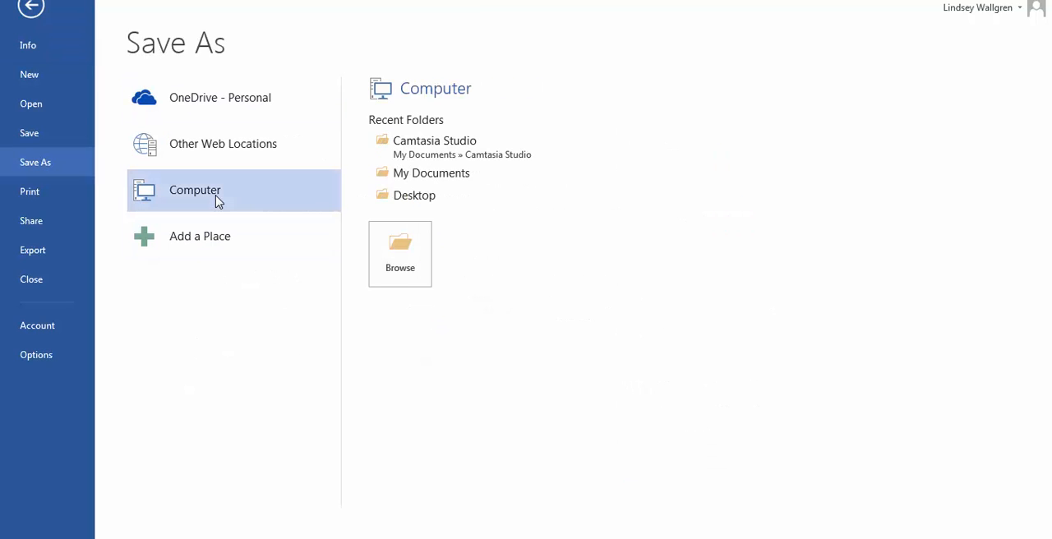
left_click(433, 197)
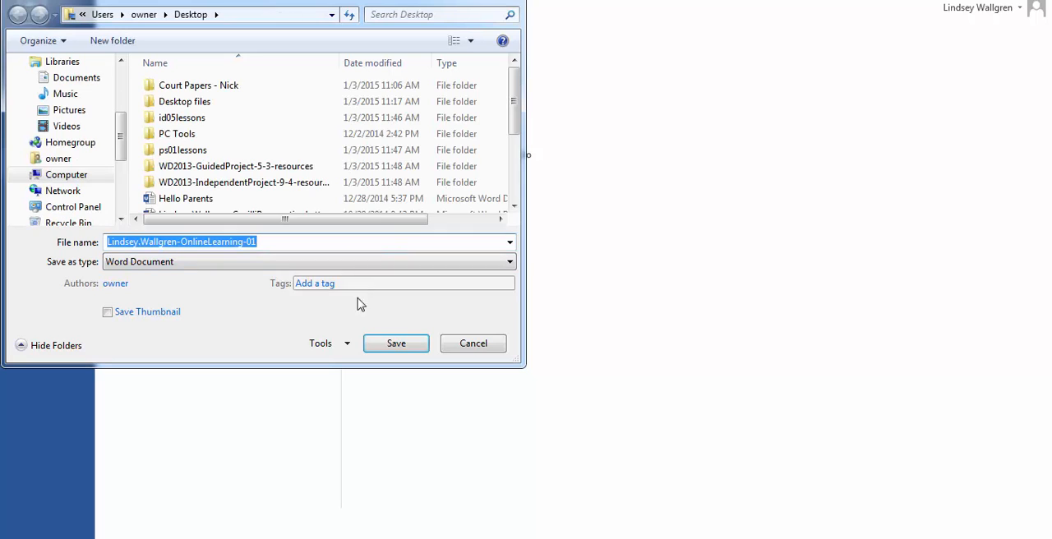
left_click(413, 347)
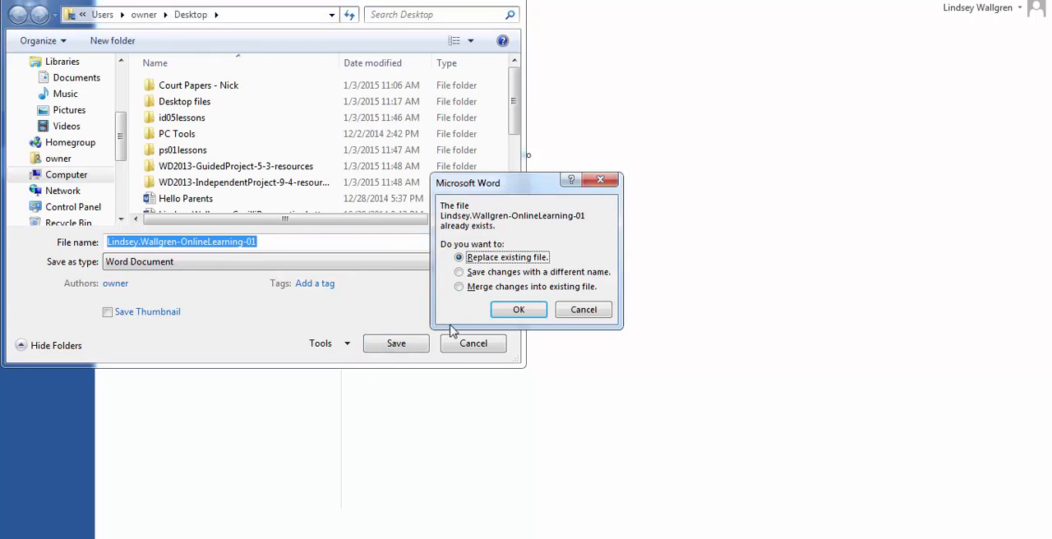
left_click(519, 310)
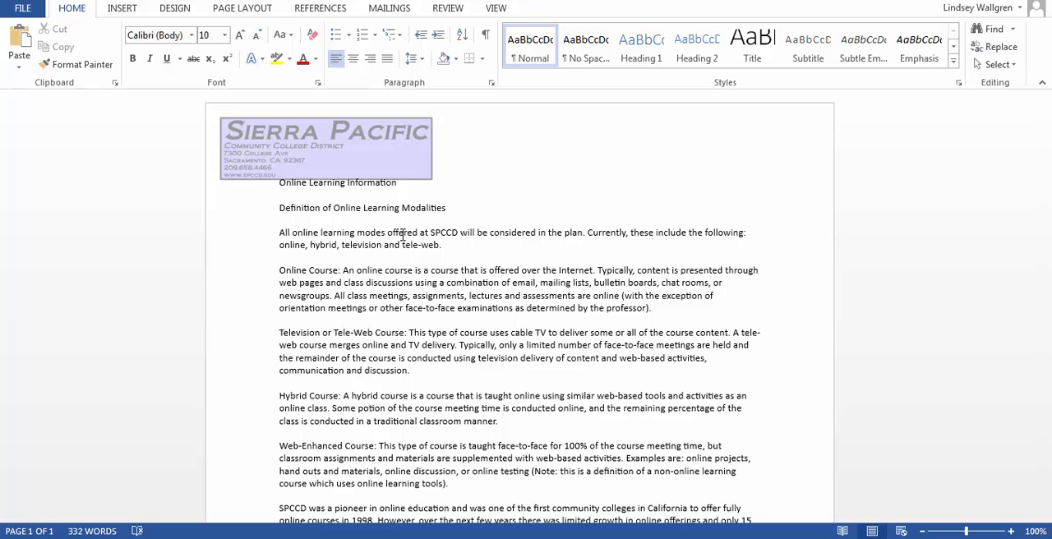
Set the whole document's line spacing to Multiple at 1.2 and its paragraph spacing after to 12 pt.
key("ctrl+a")
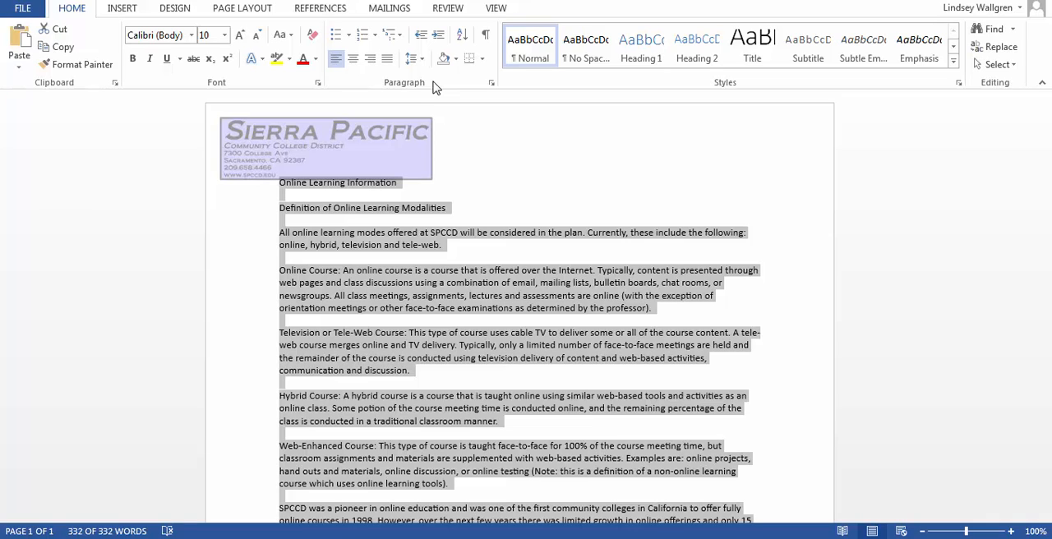
left_click(491, 85)
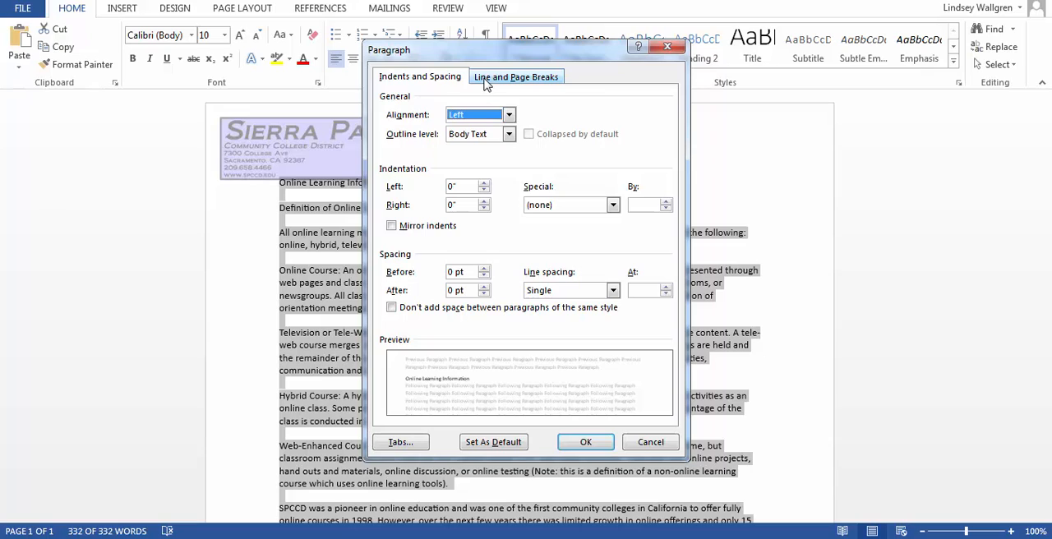
left_click(613, 292)
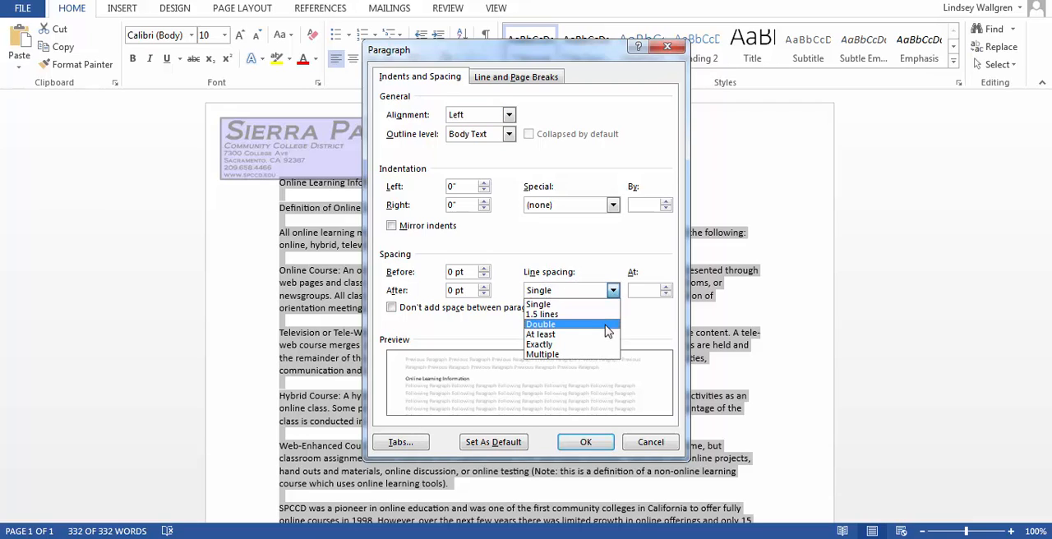
left_click(604, 355)
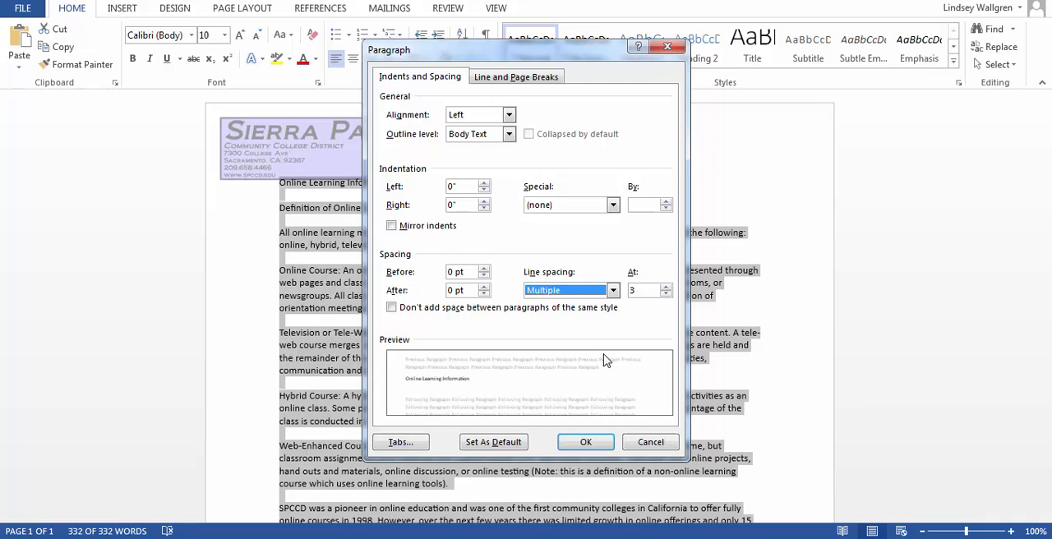
left_click(644, 290)
key("BackSpace")
type("1.2")
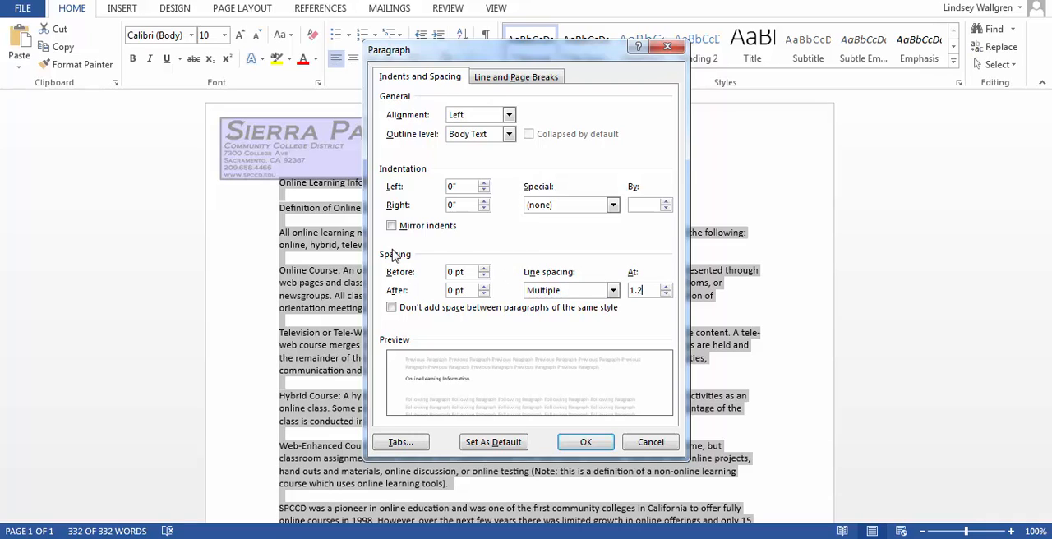
left_click(454, 291)
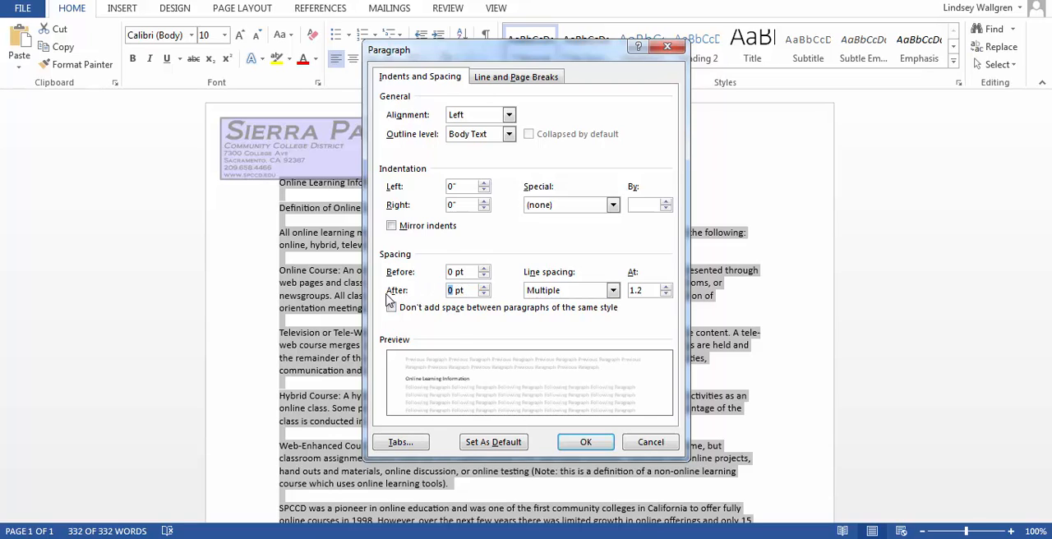
type("12")
left_click(586, 443)
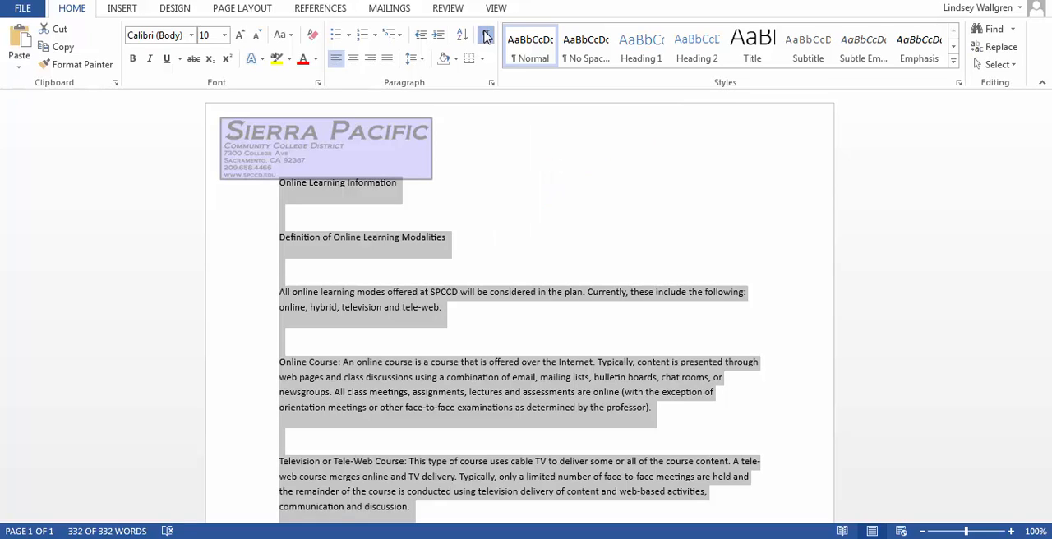
Show the formatting marks and delete the blank paragraphs between the title and the Online Course paragraph.
left_click(487, 36)
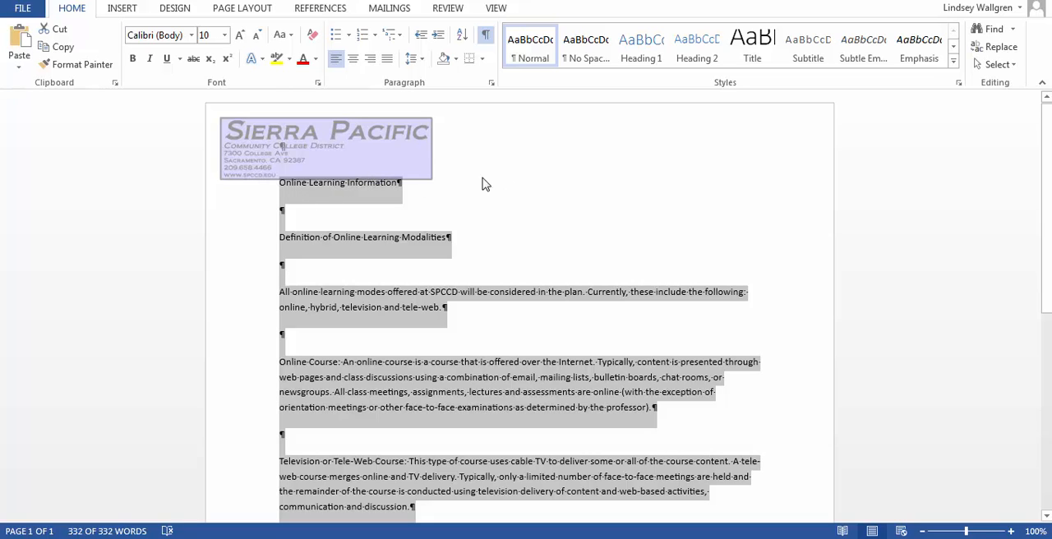
left_click(284, 211)
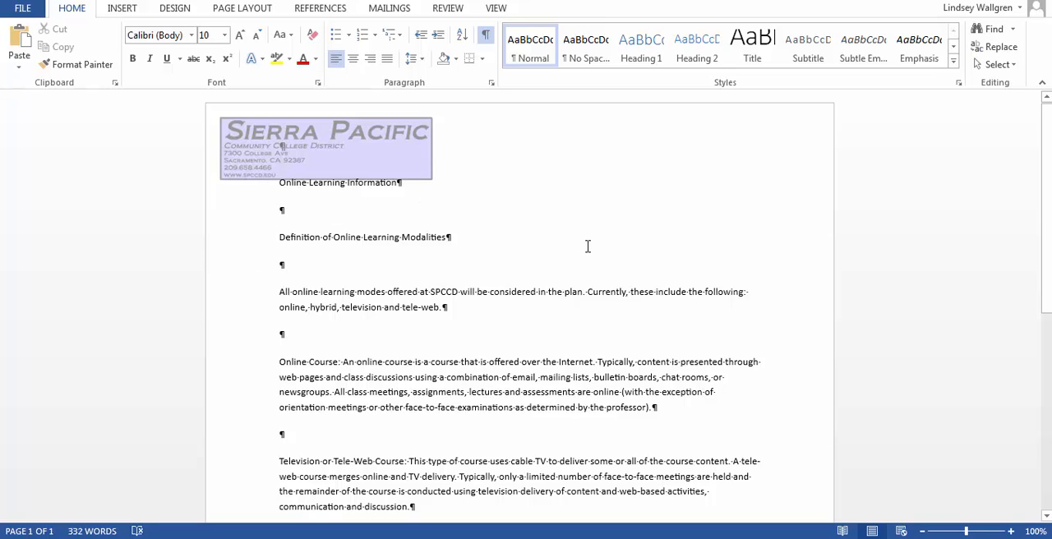
key("Delete")
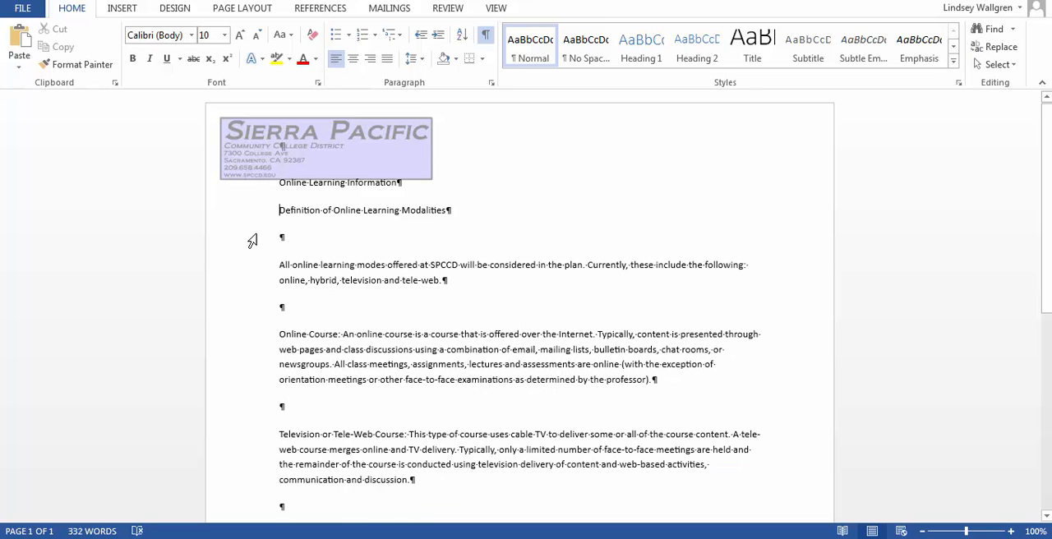
key("Down")
key("Delete")
left_click(275, 282)
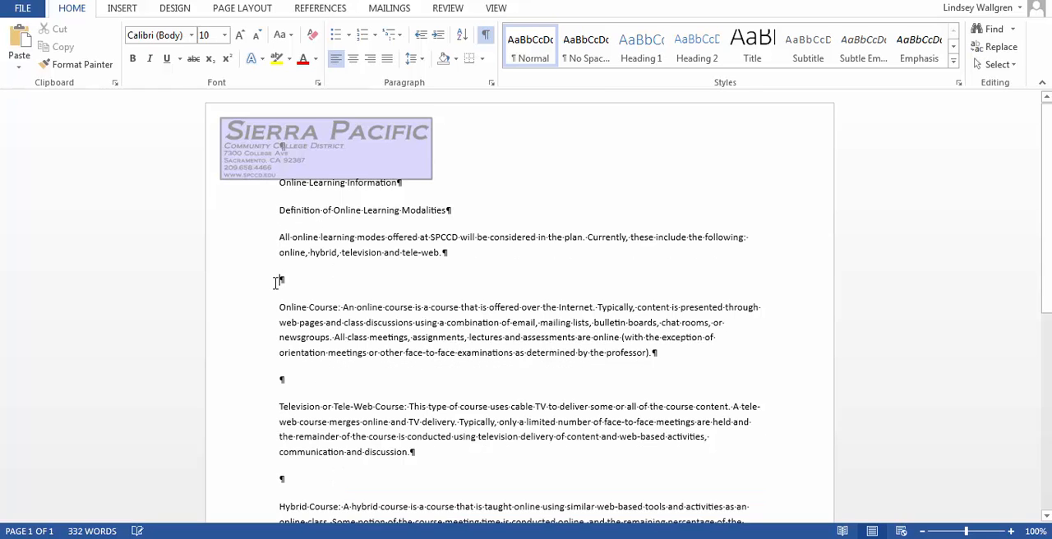
key("Delete")
Delete the remaining blank paragraphs from below the Online Course paragraph down to the closing SPCCD paragraph.
scroll(277, 282, "down", 2)
left_click(277, 283)
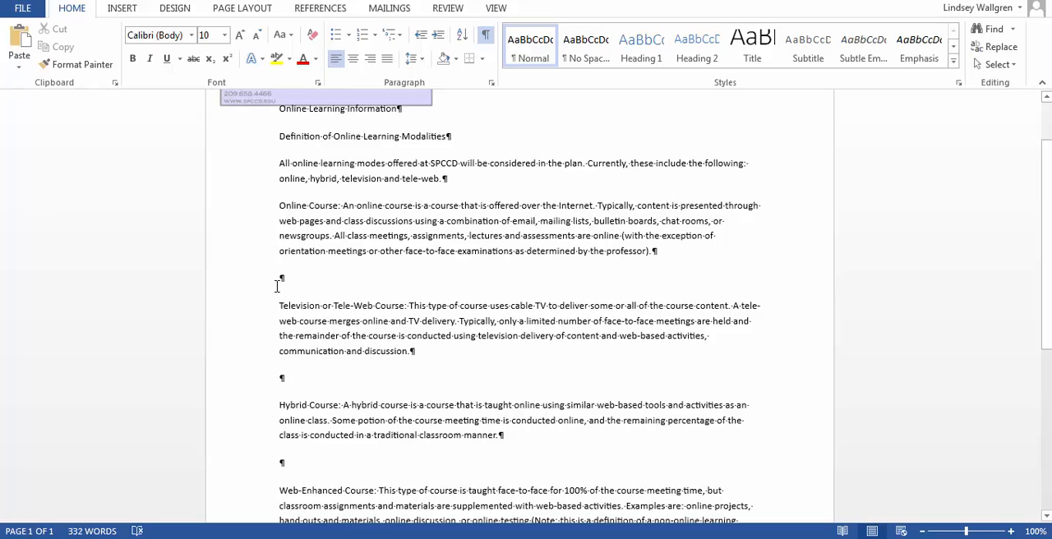
key("Delete")
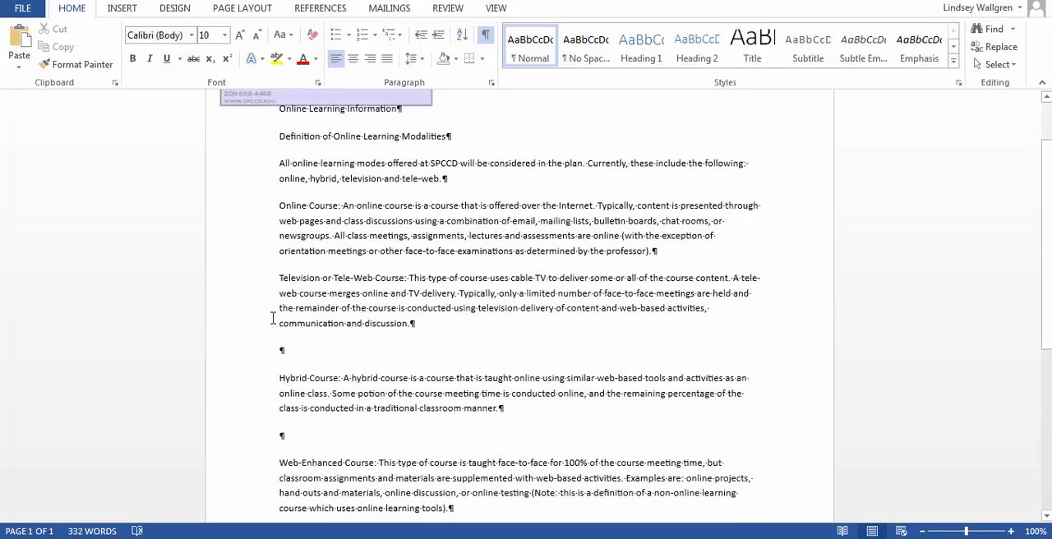
left_click(278, 351)
key("Delete")
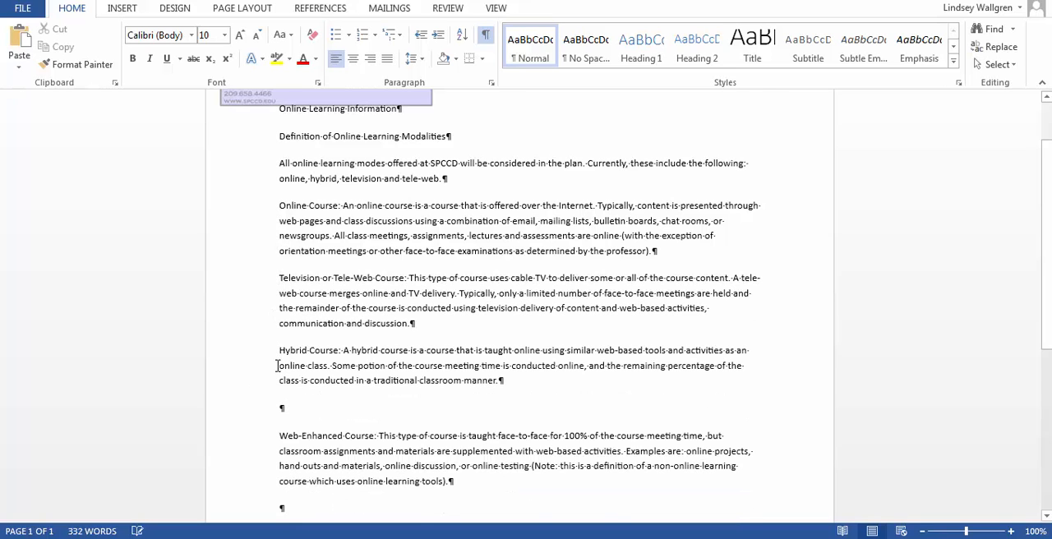
scroll(279, 366, "down", 1)
left_click(282, 369)
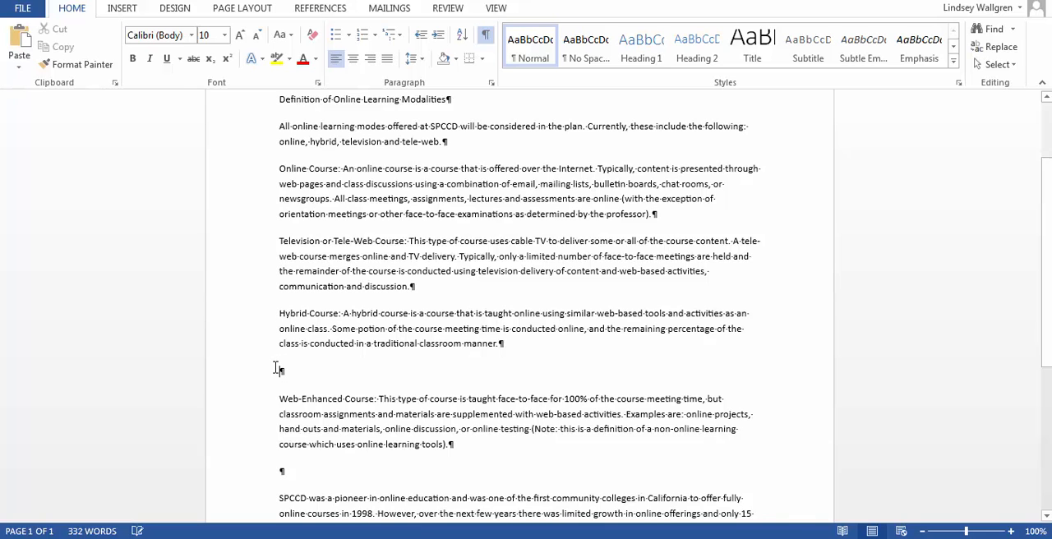
key("Delete")
scroll(274, 368, "down", 2)
left_click(274, 369)
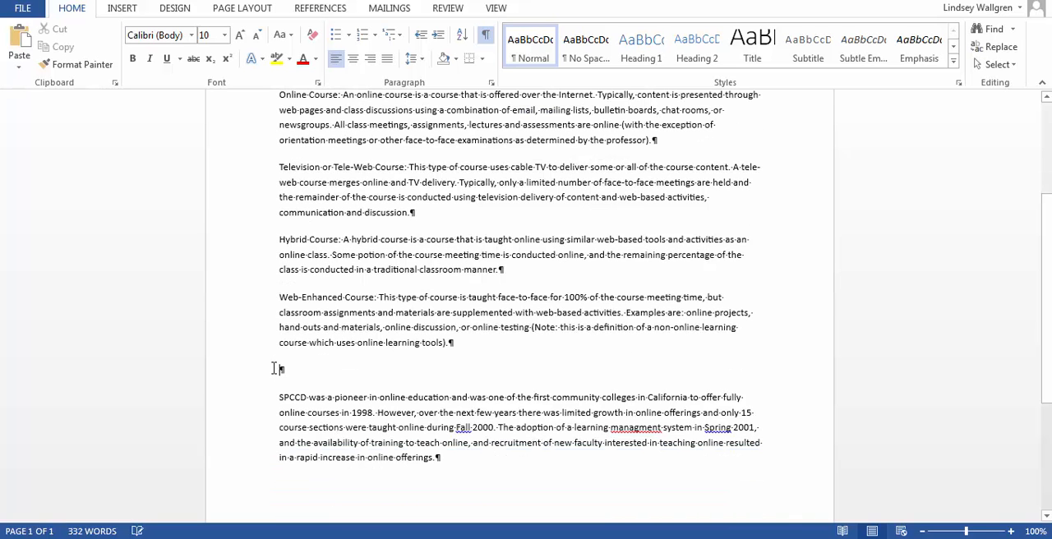
key("Delete")
scroll(273, 367, "down", 2)
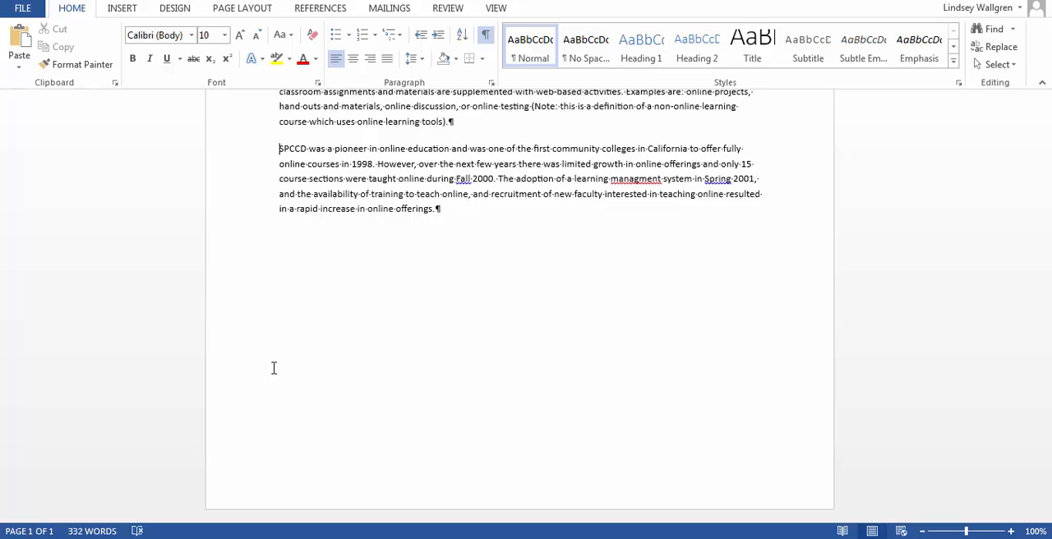
Set the whole document's font to Cambria at 11 pt.
key("ctrl+a")
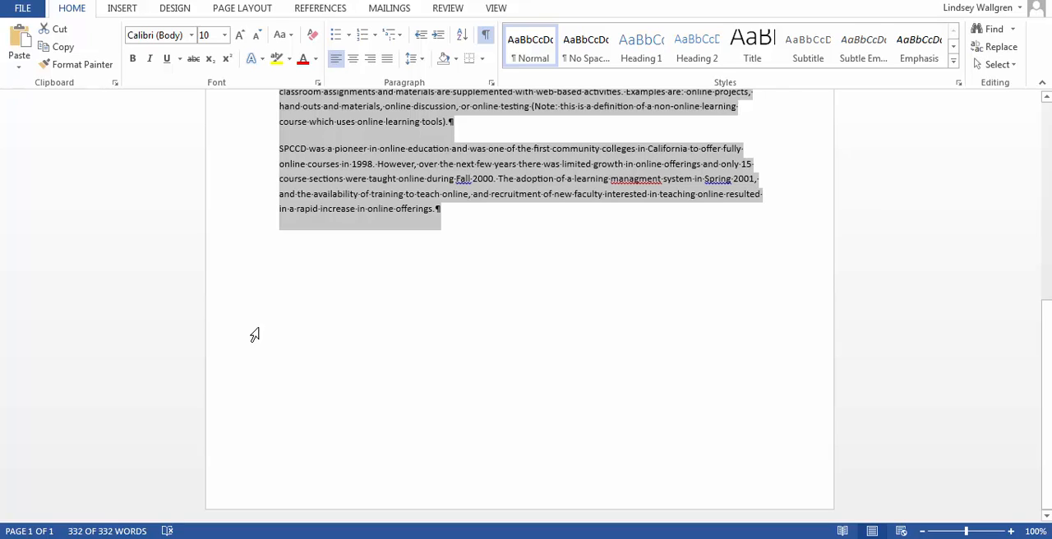
left_click(192, 36)
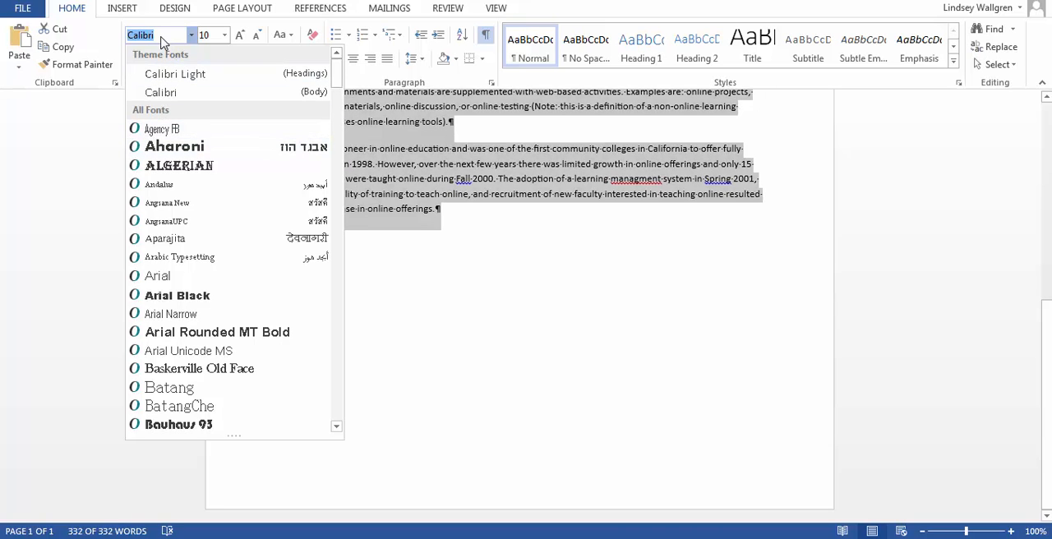
key("Down")
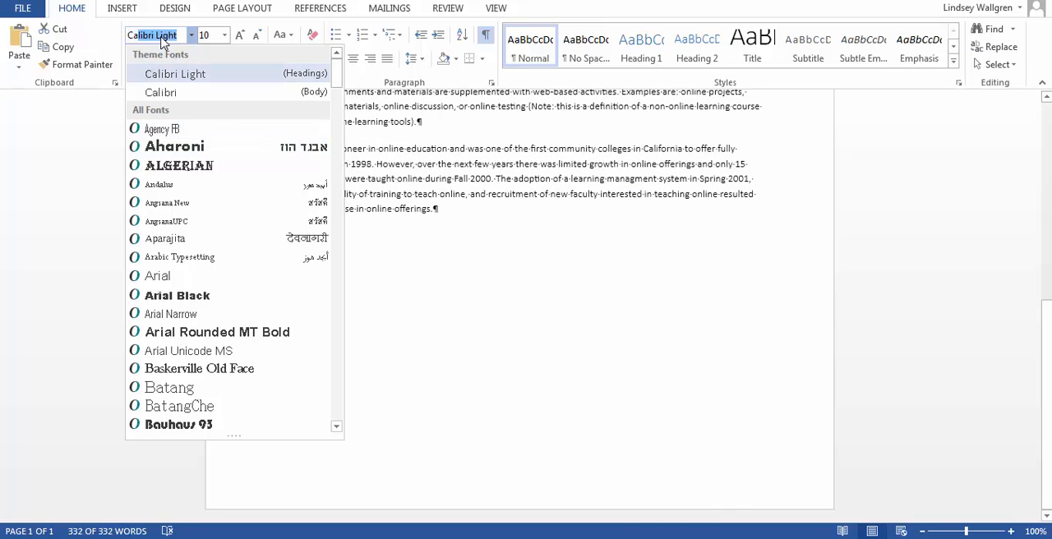
type("Cambria")
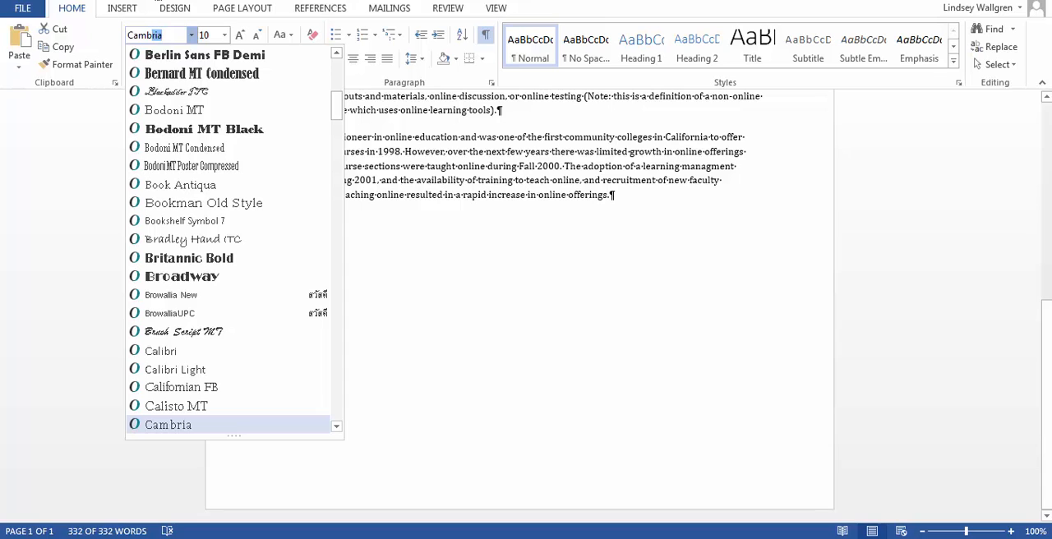
left_click(176, 36)
key("Return")
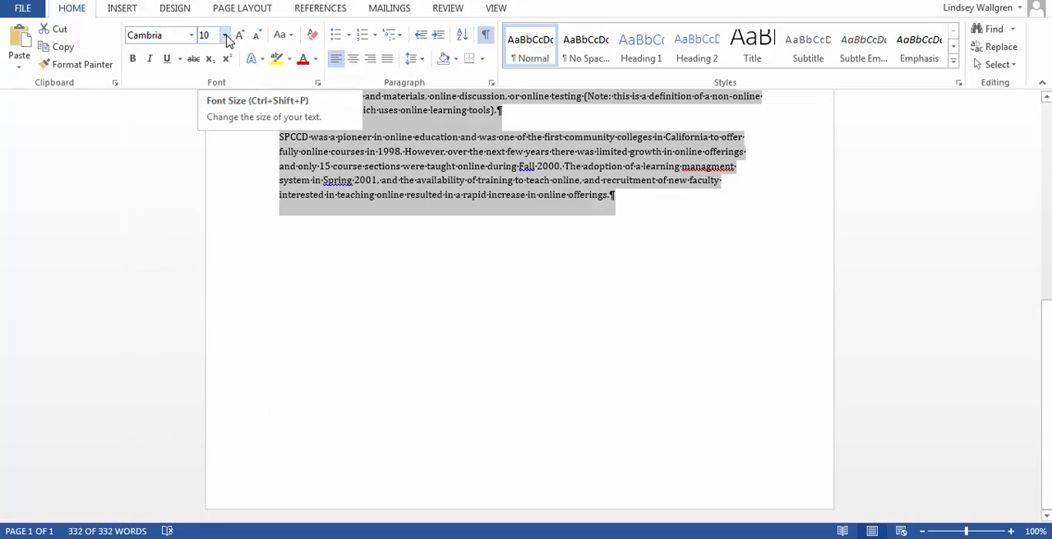
left_click(225, 35)
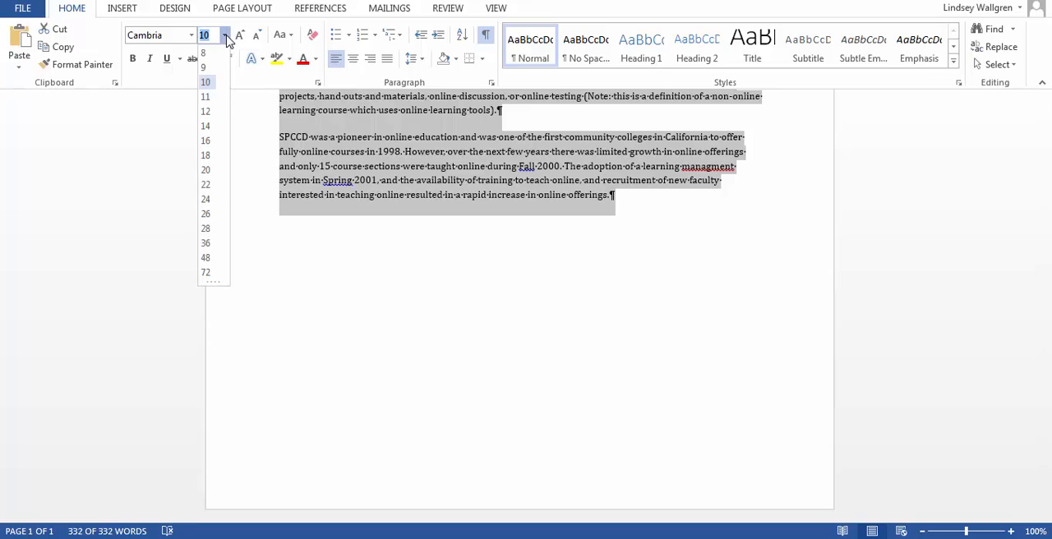
left_click(213, 97)
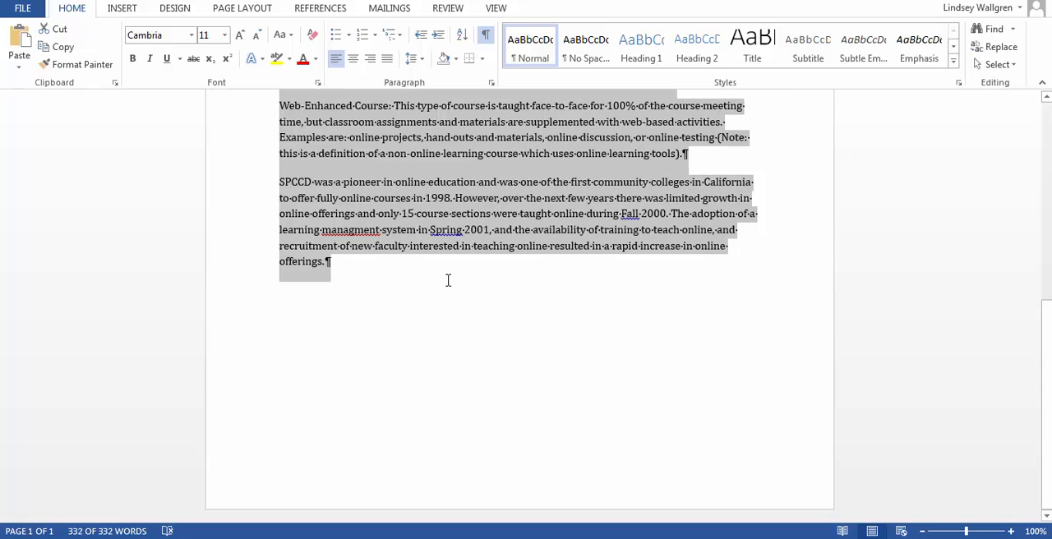
left_click(476, 324)
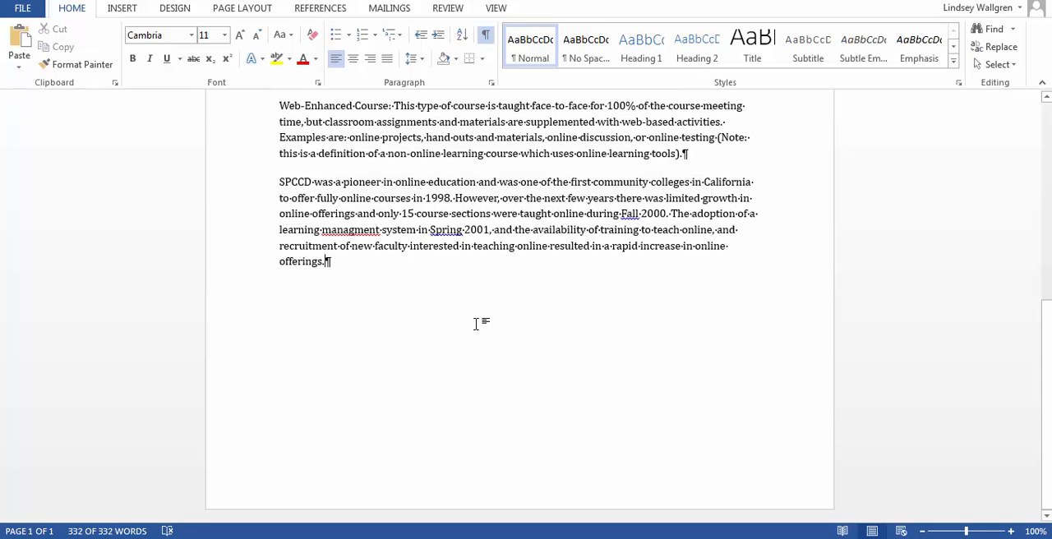
Set the "Online Learning Information" title's paragraph spacing to 36 pt before and 18 pt after, and center it.
scroll(477, 321, "up", 5)
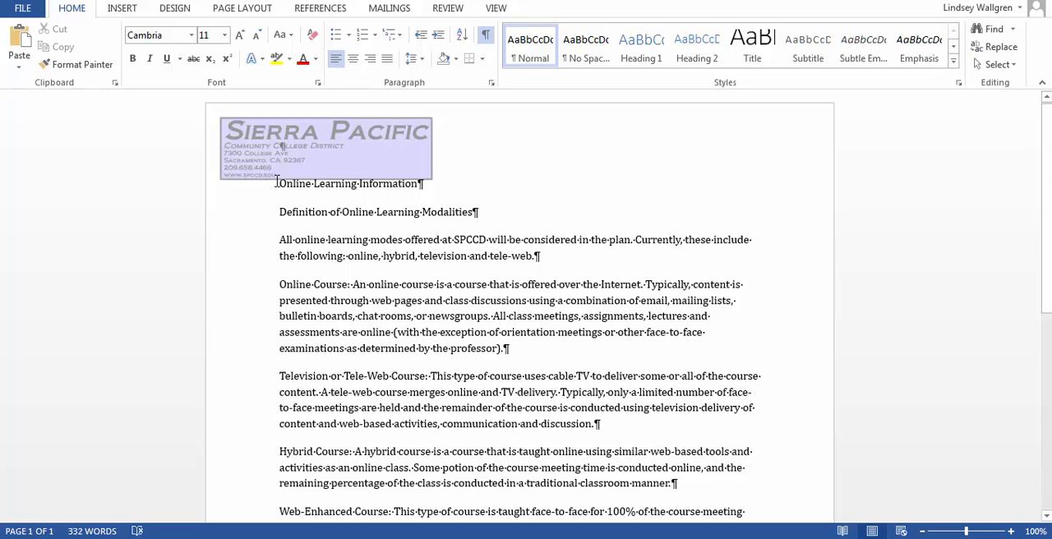
left_click_drag(277, 183, 423, 185)
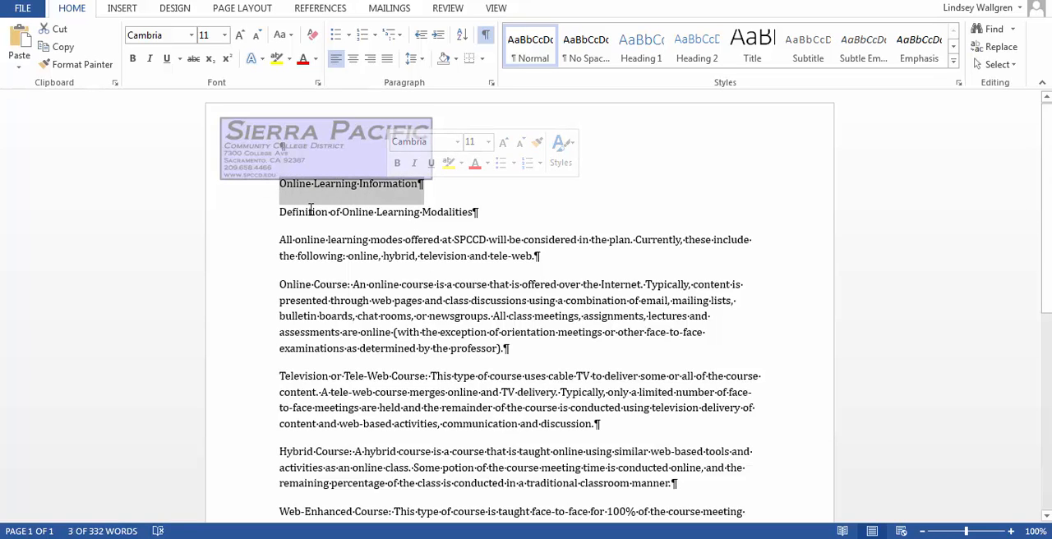
left_click(283, 191)
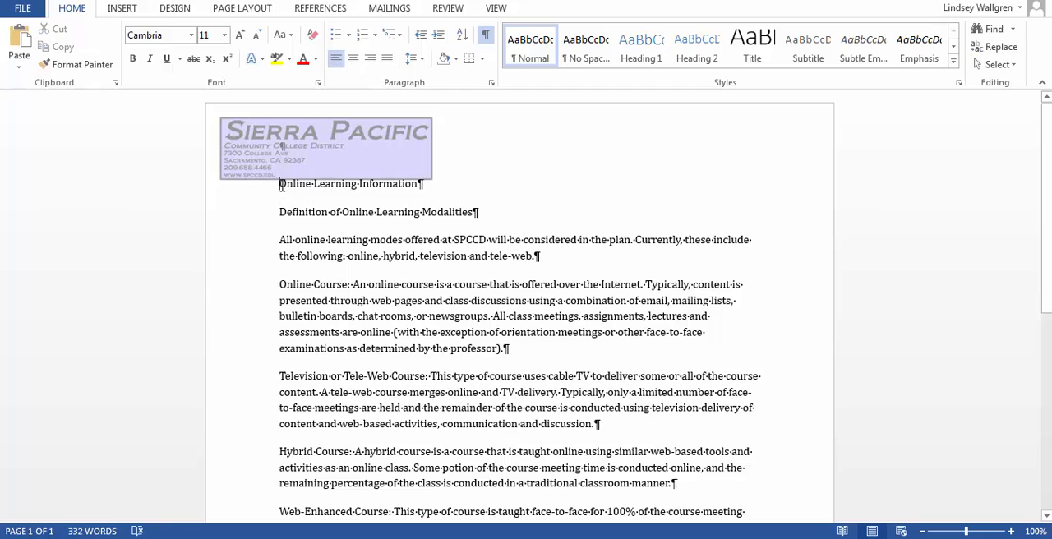
left_click_drag(279, 185, 392, 188)
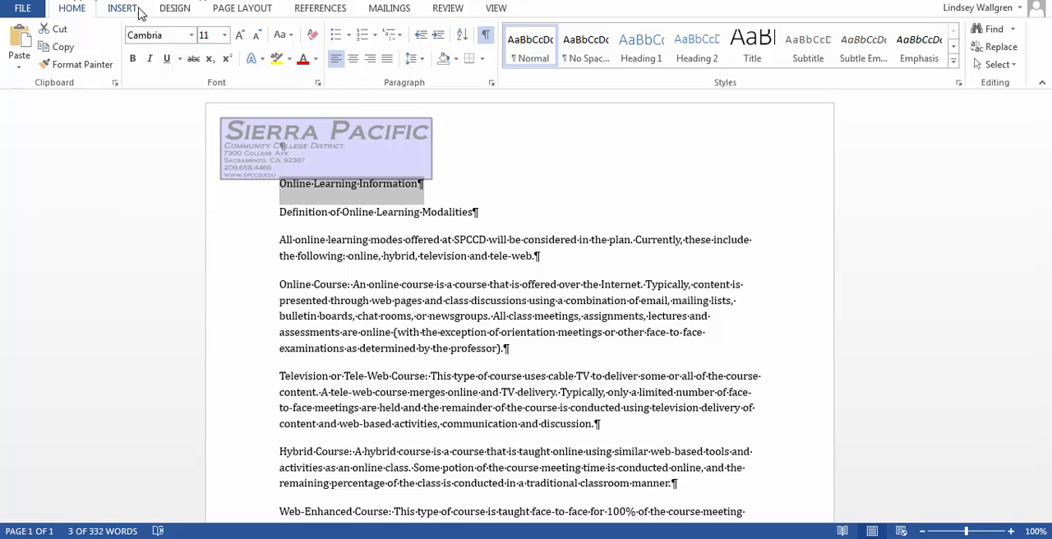
left_click(251, 10)
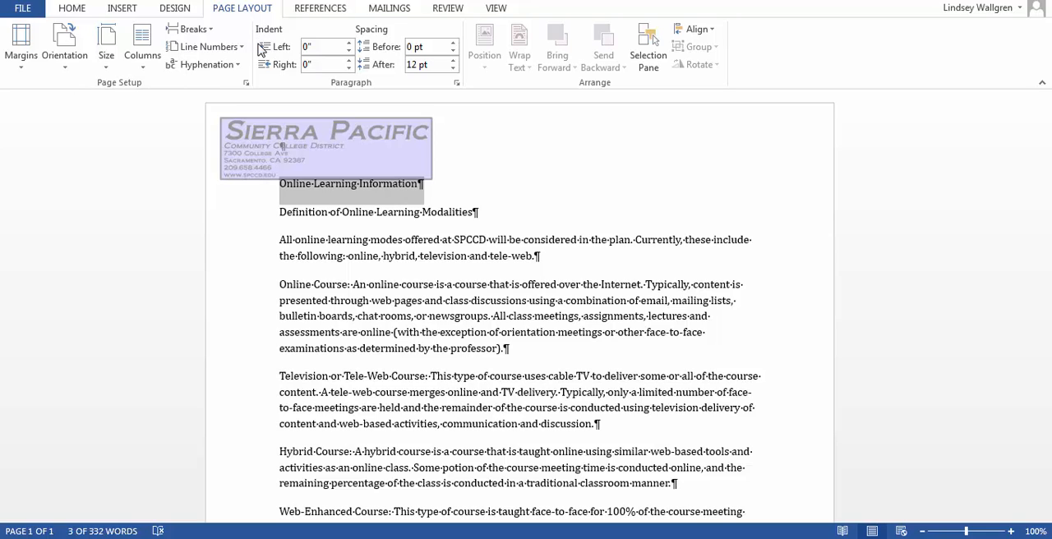
left_click(414, 47)
type("36")
left_click(416, 66)
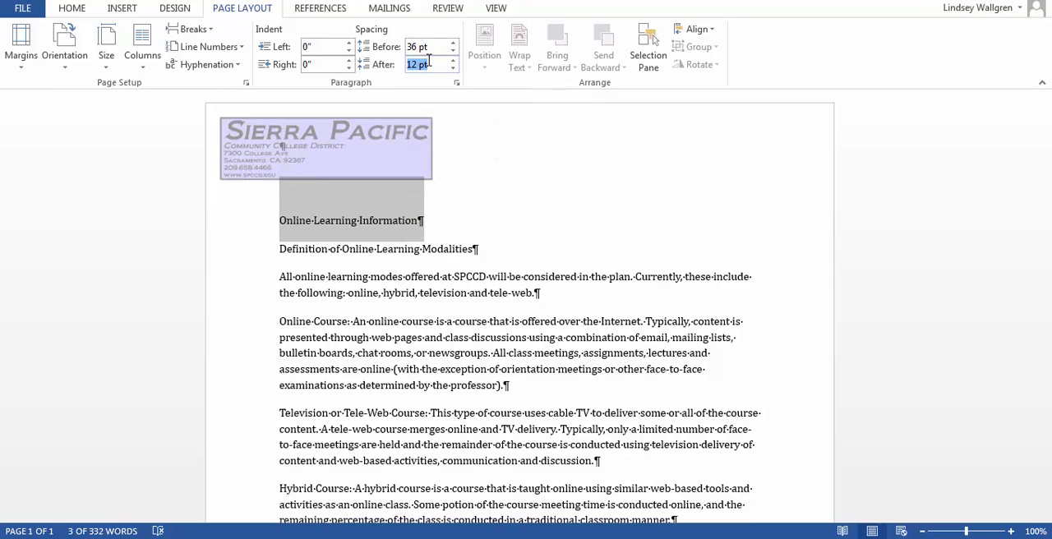
type("18")
key("Return")
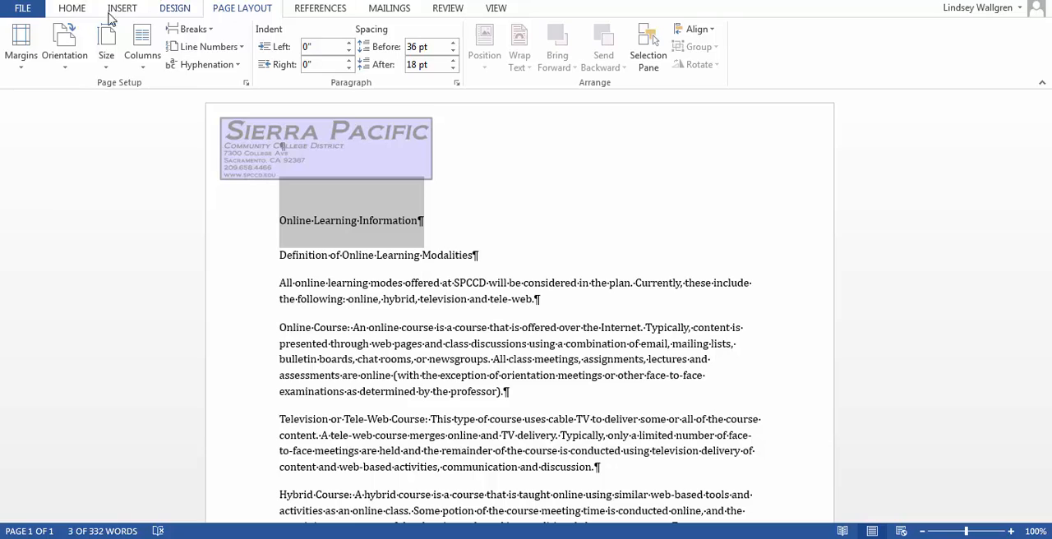
left_click(72, 10)
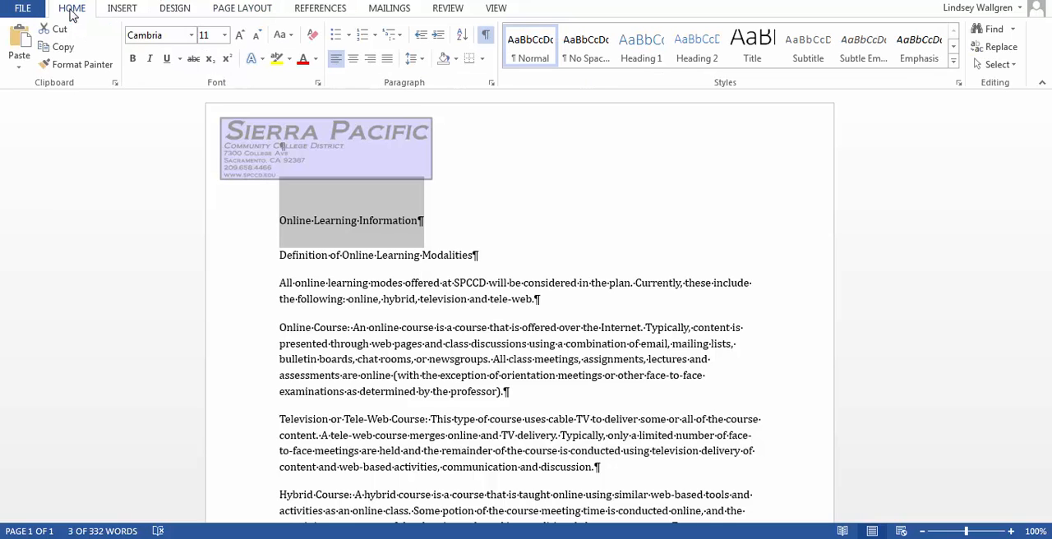
left_click(353, 66)
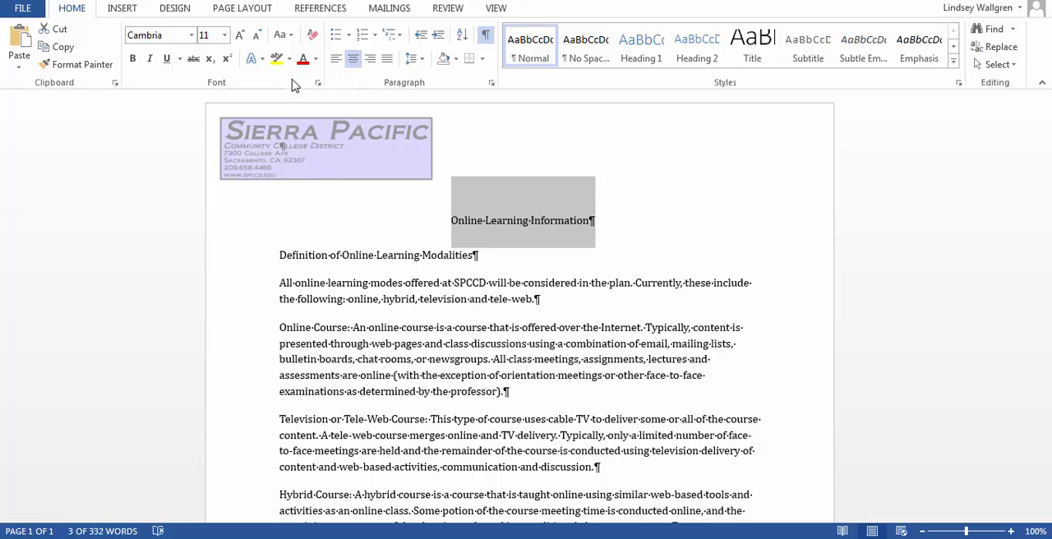
Format the "Online Learning Information" title as bold, 24 pt, small caps, in the dark blue-gray theme color.
left_click(318, 84)
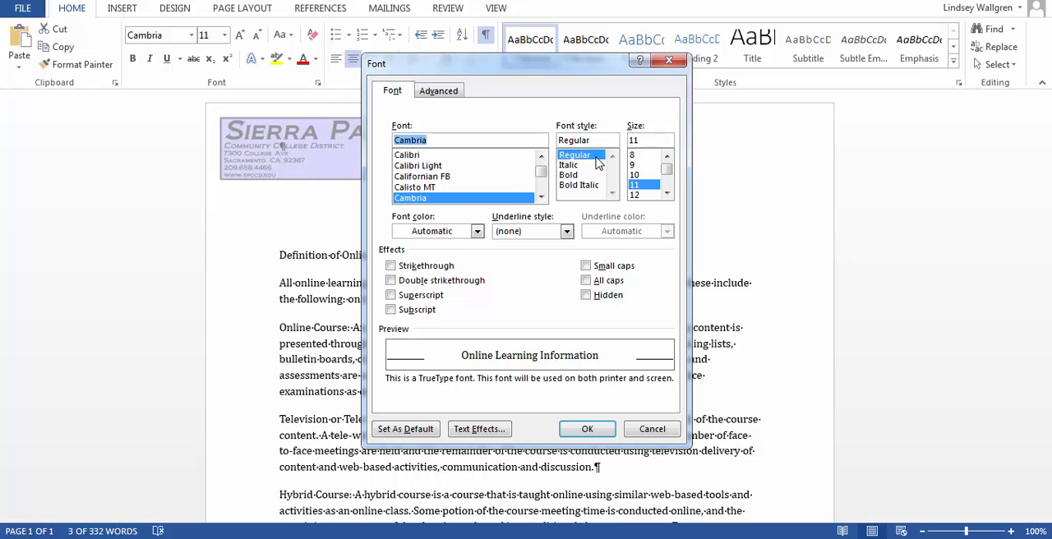
left_click(579, 176)
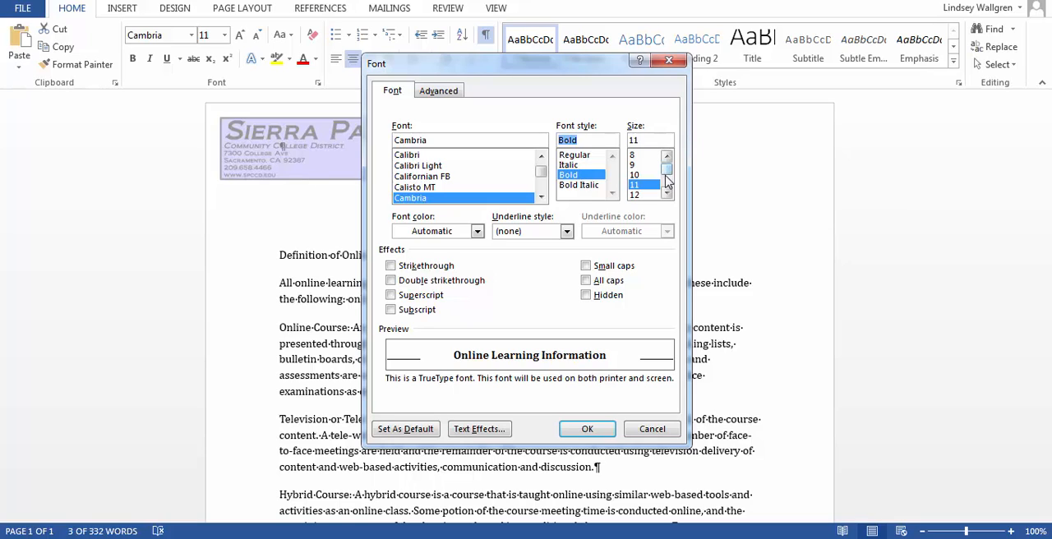
left_click_drag(665, 172, 665, 191)
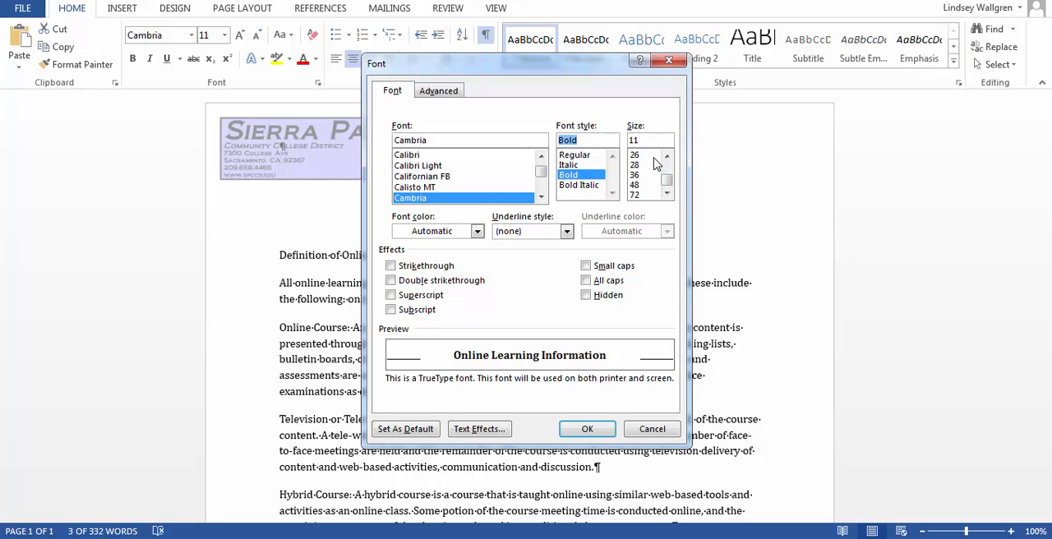
left_click(667, 156)
left_click(634, 155)
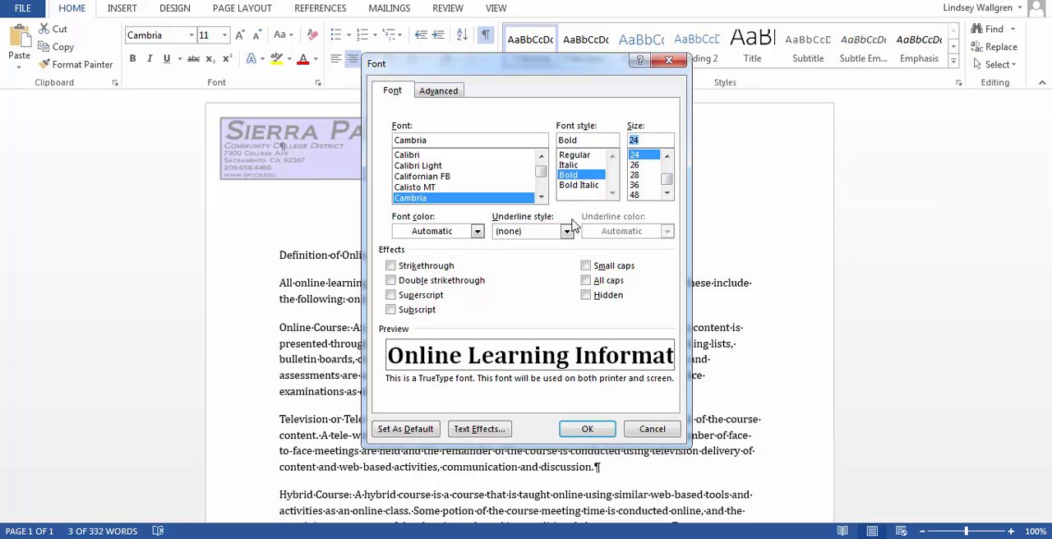
left_click(586, 265)
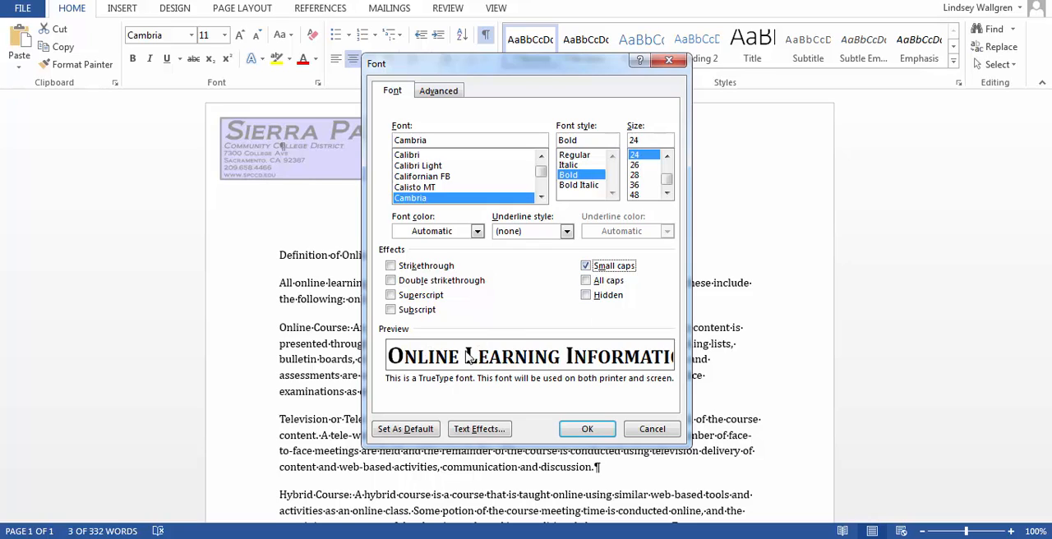
left_click(586, 265)
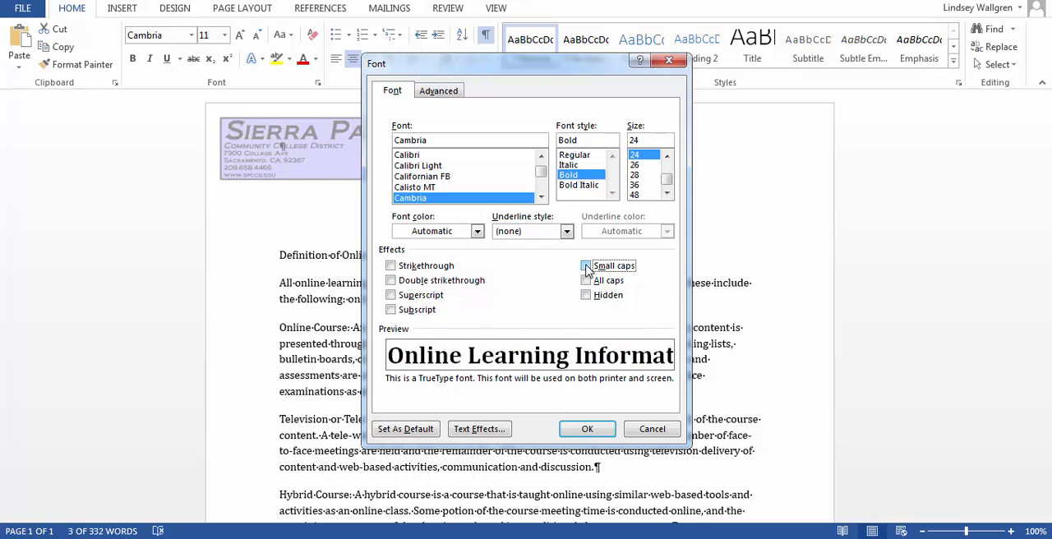
left_click(586, 266)
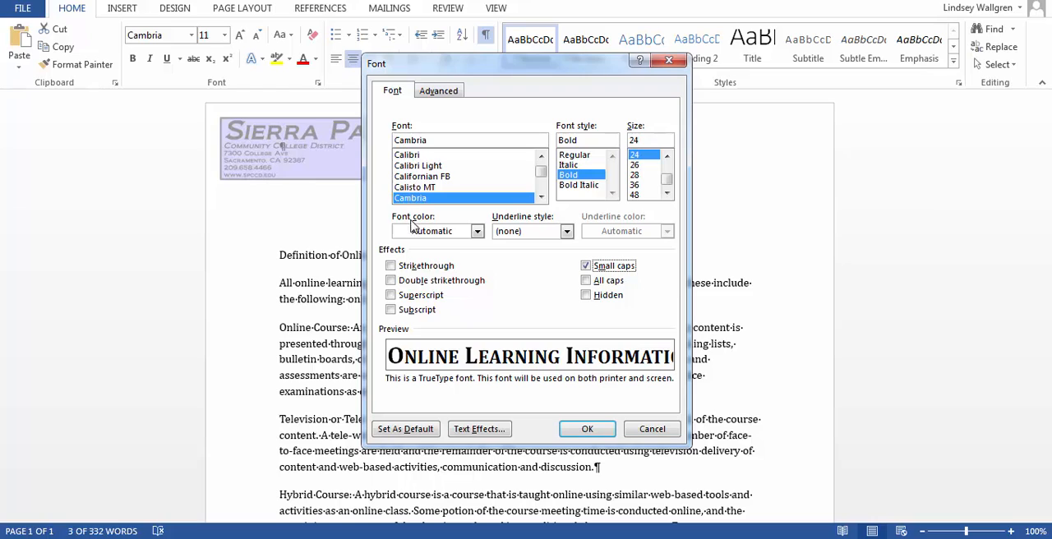
left_click(477, 232)
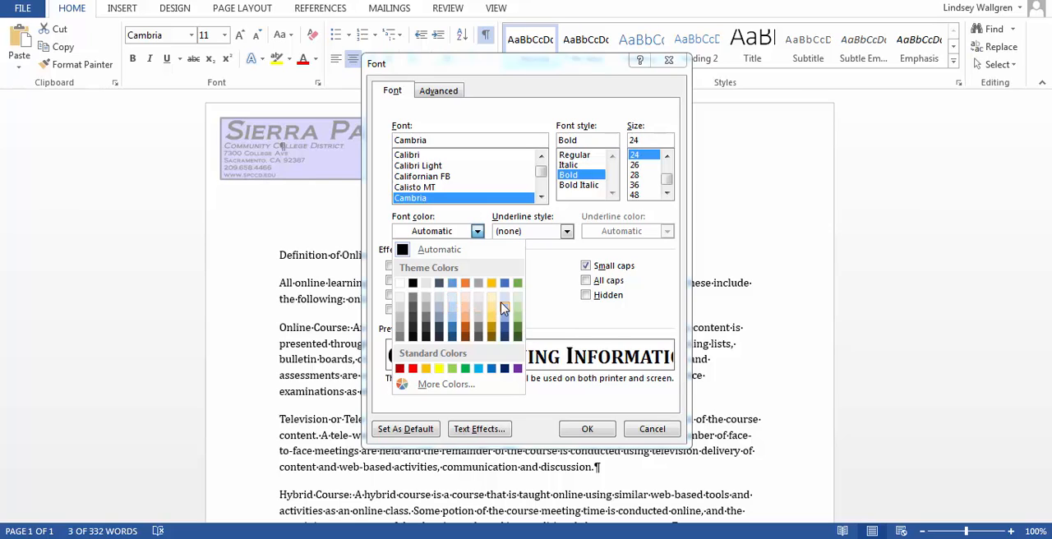
left_click(440, 284)
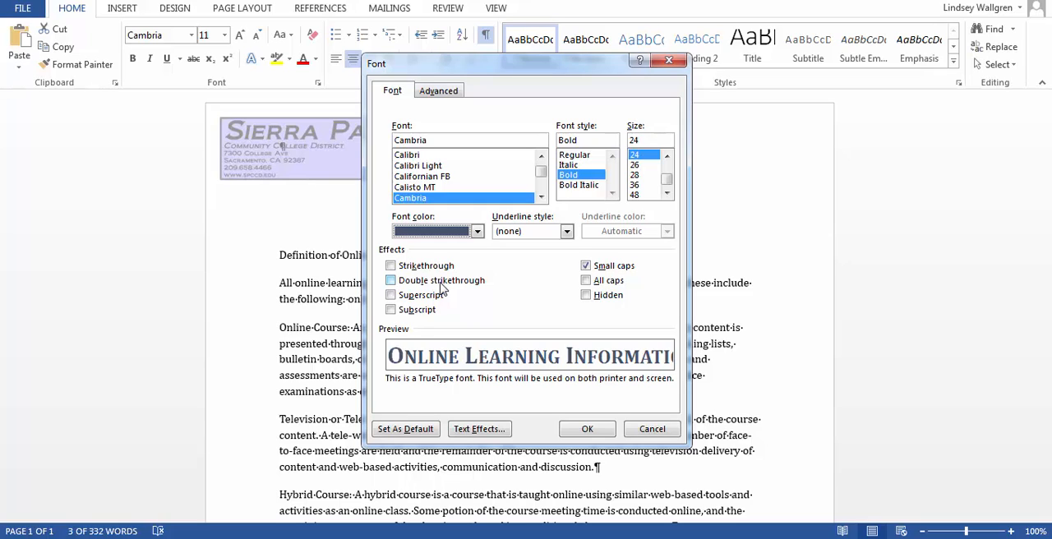
Expand the title's character spacing by 1.2 pt, apply the font settings and deselect the title.
left_click(442, 94)
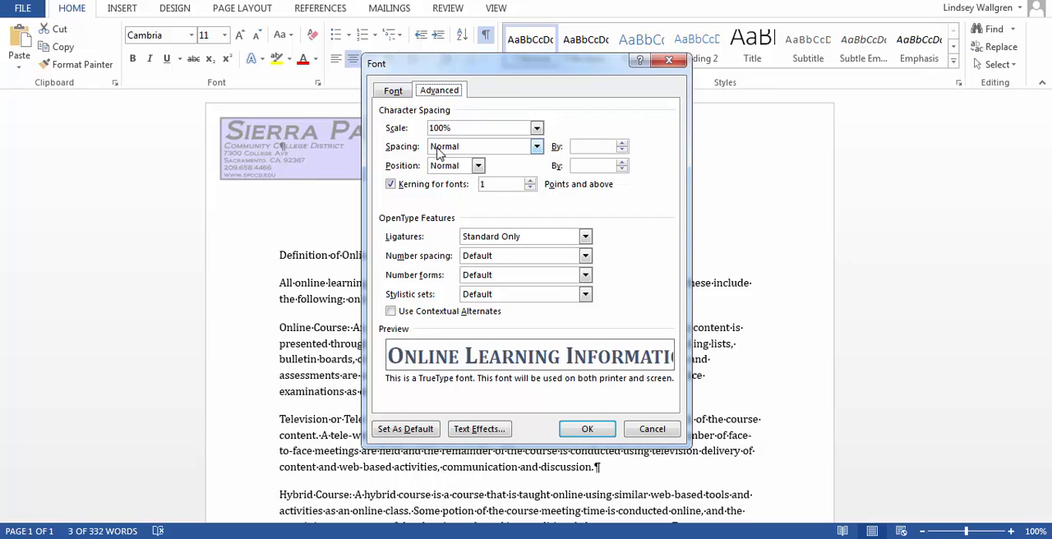
left_click(535, 148)
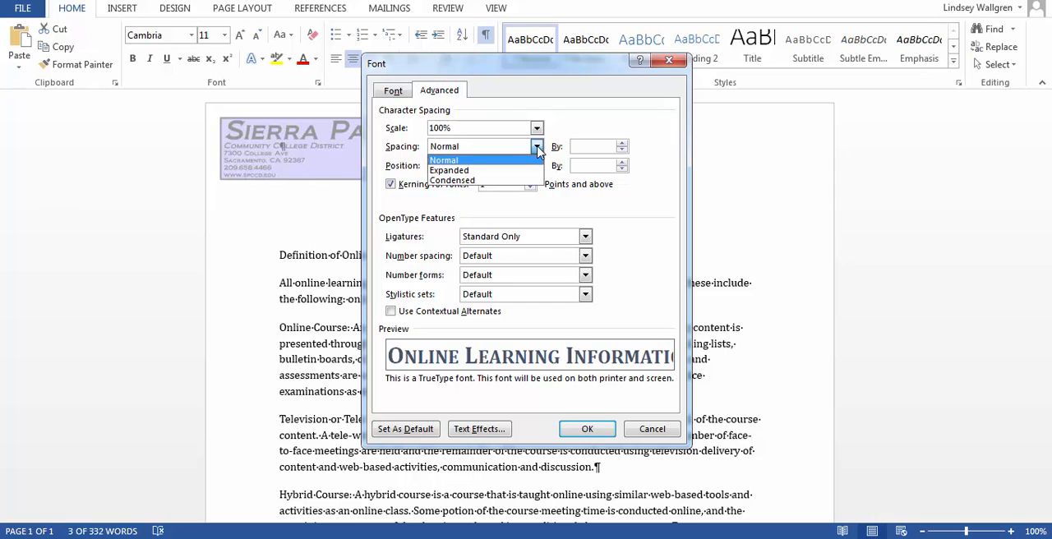
left_click(526, 170)
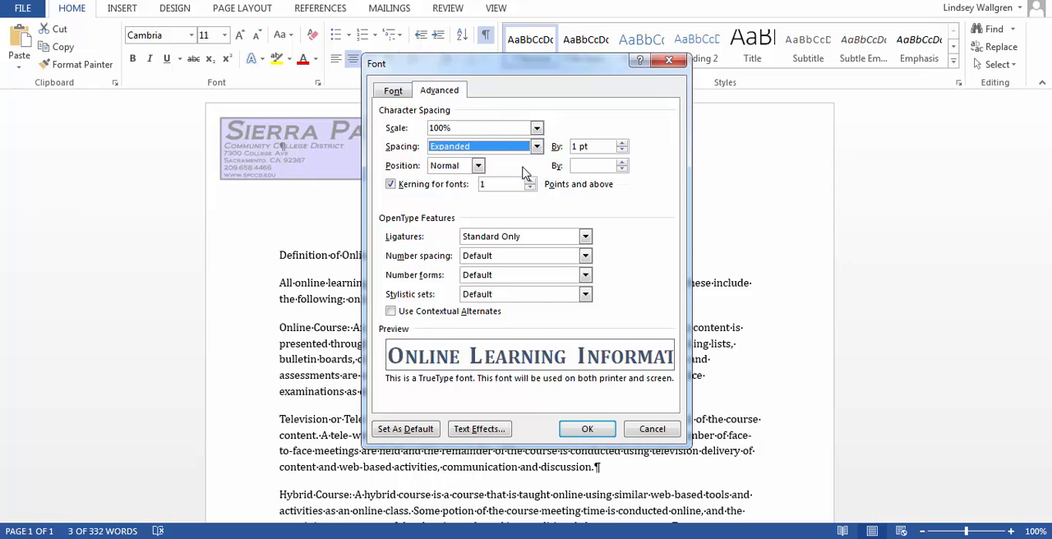
left_click(579, 146)
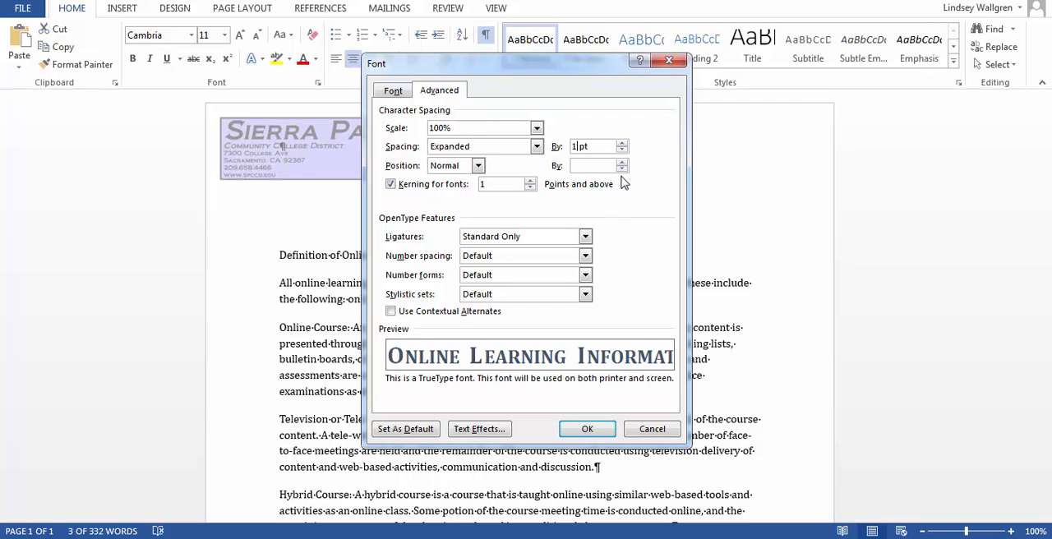
key("BackSpace")
type("1.2")
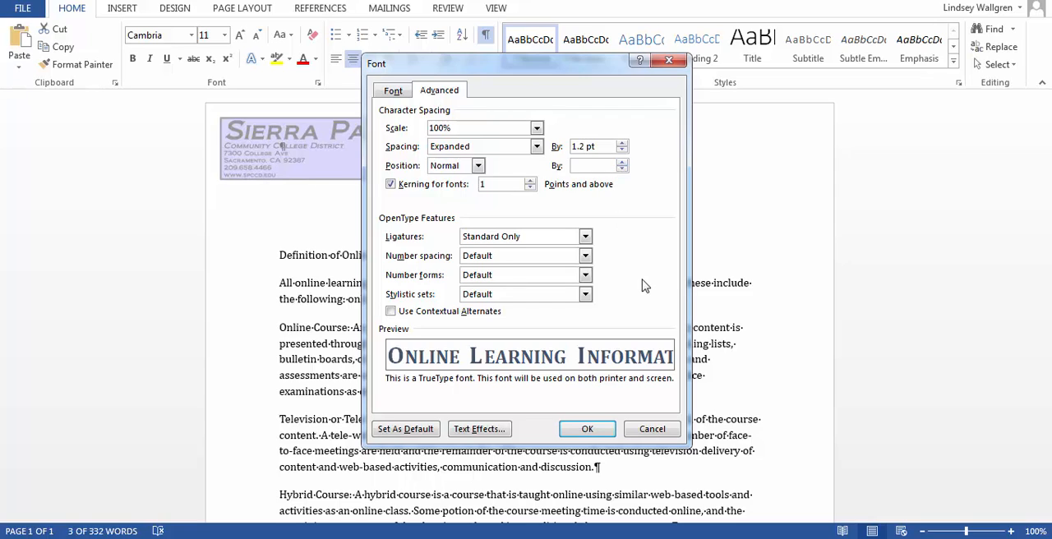
left_click(587, 432)
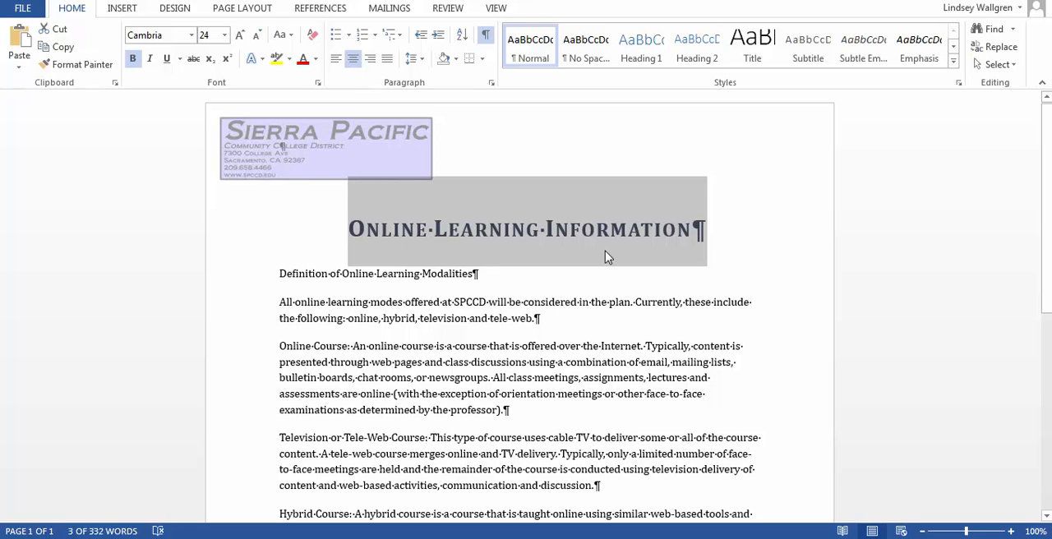
left_click(754, 251)
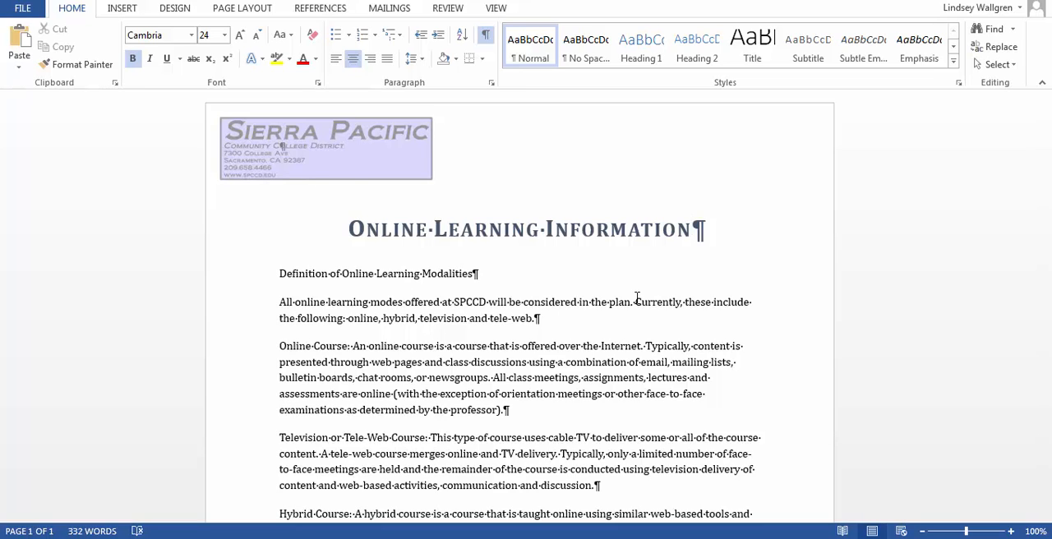
Move the closing paragraph that begins "SPCCD was a pioneer" to just before the "Definition of Online Learning Modalities" line.
scroll(637, 298, "down", 8)
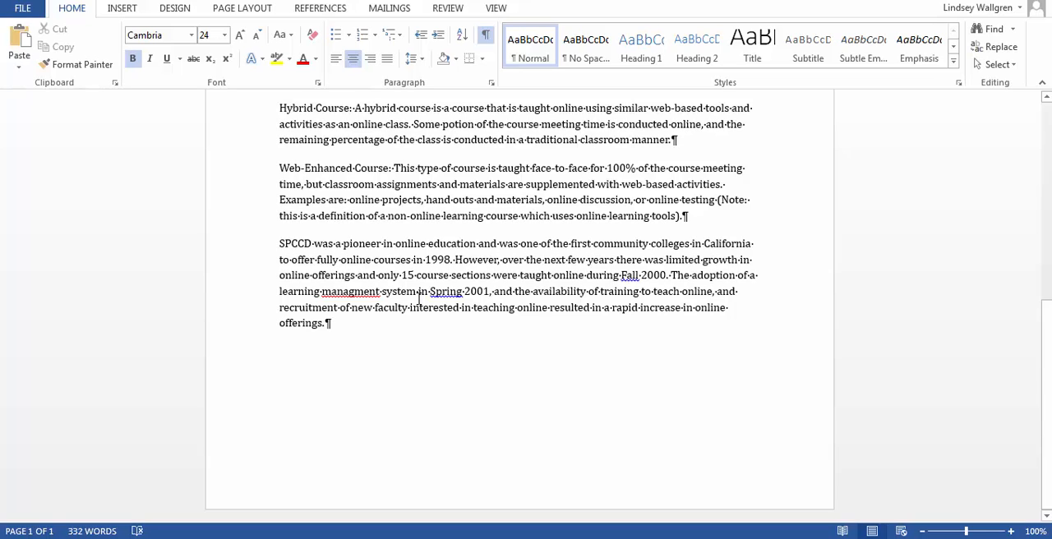
left_click(278, 243)
left_click_drag(277, 243, 387, 340)
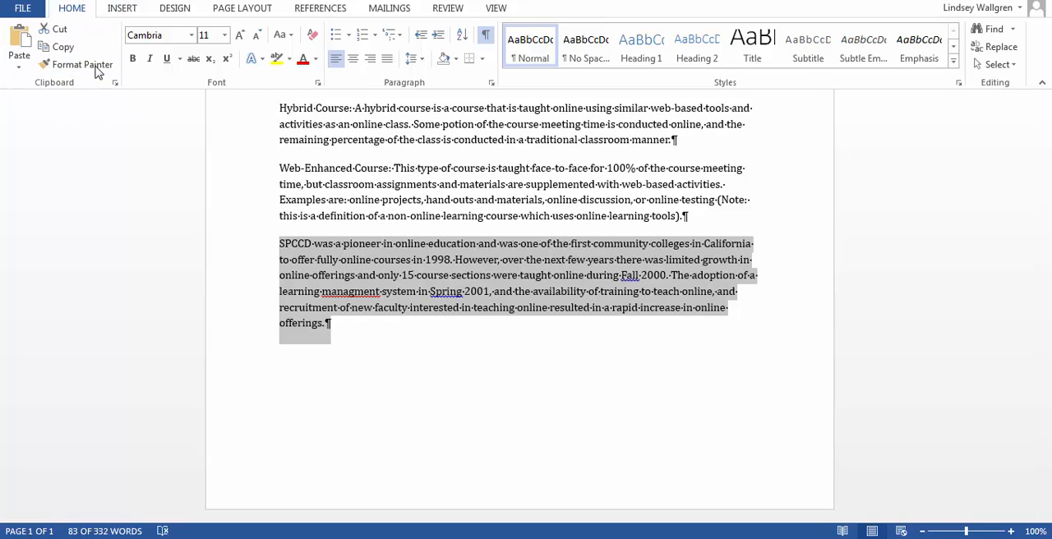
left_click(58, 33)
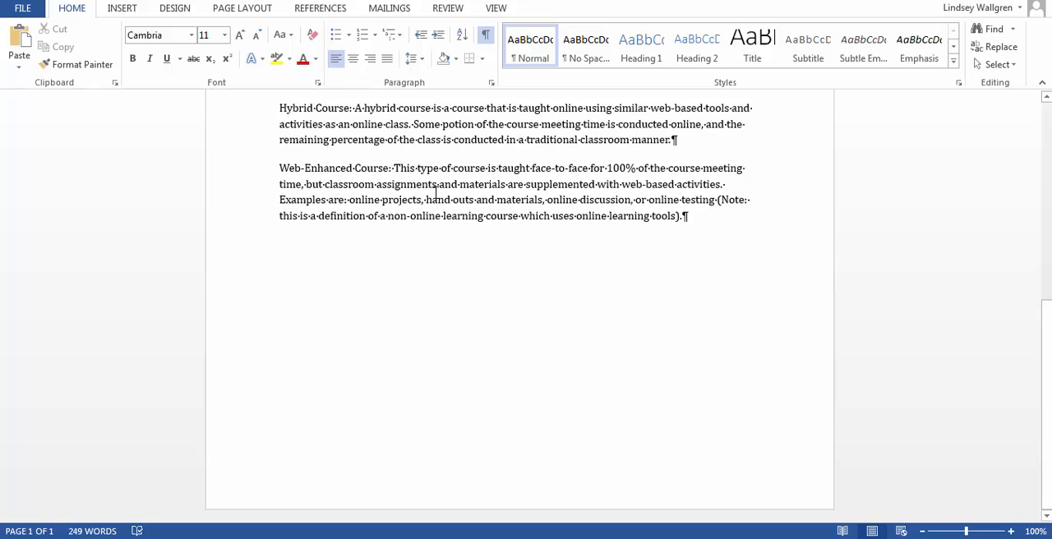
scroll(436, 192, "up", 6)
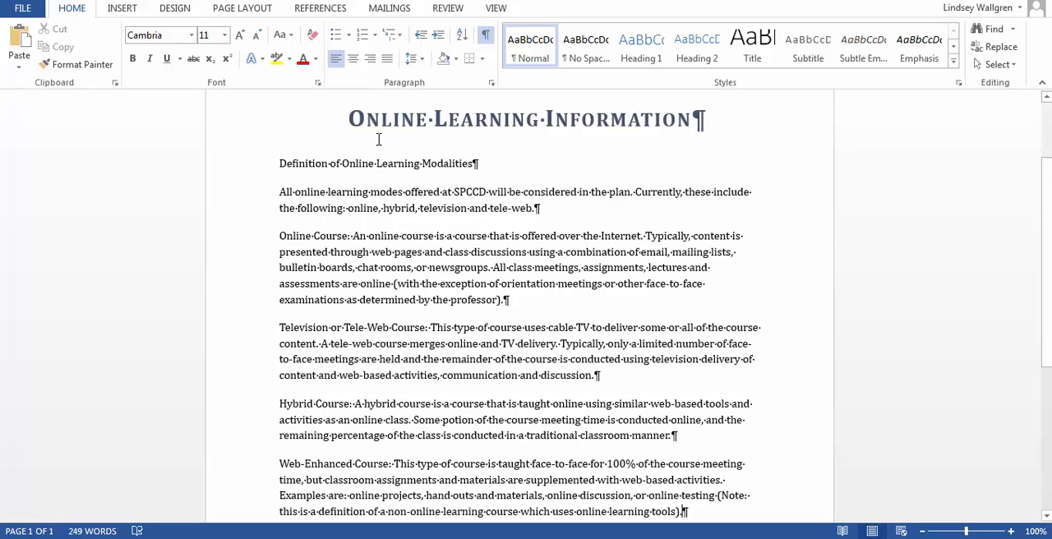
left_click(280, 162)
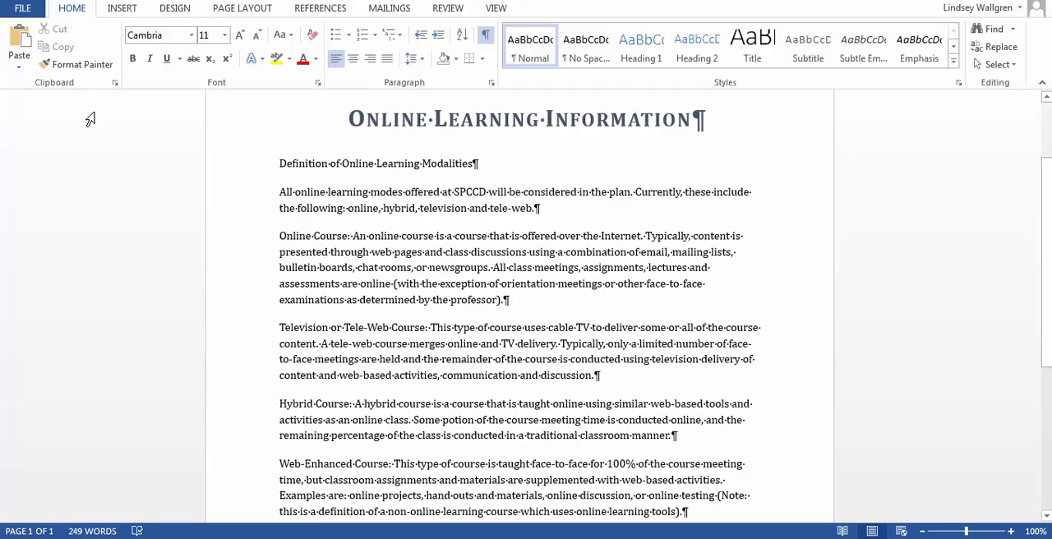
left_click(22, 41)
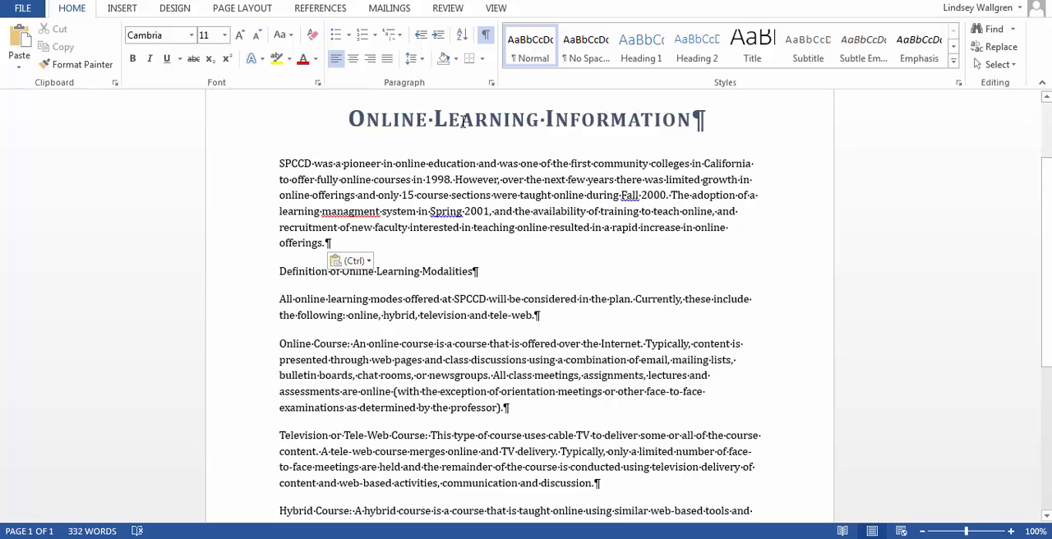
Add the line "Where are we now with Online Learning?" as its own paragraph above the SPCCD paragraph.
type("Where an")
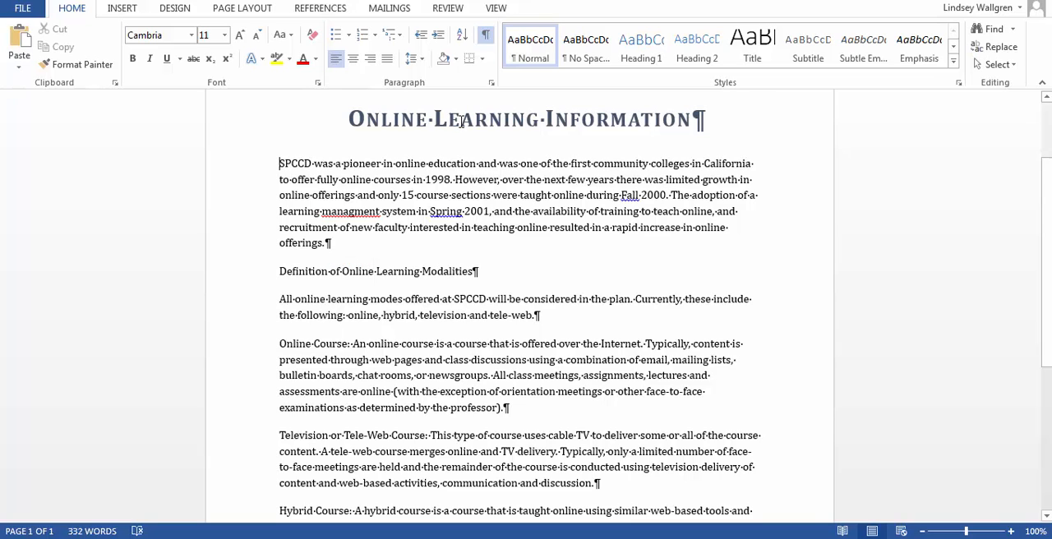
type("e we now t")
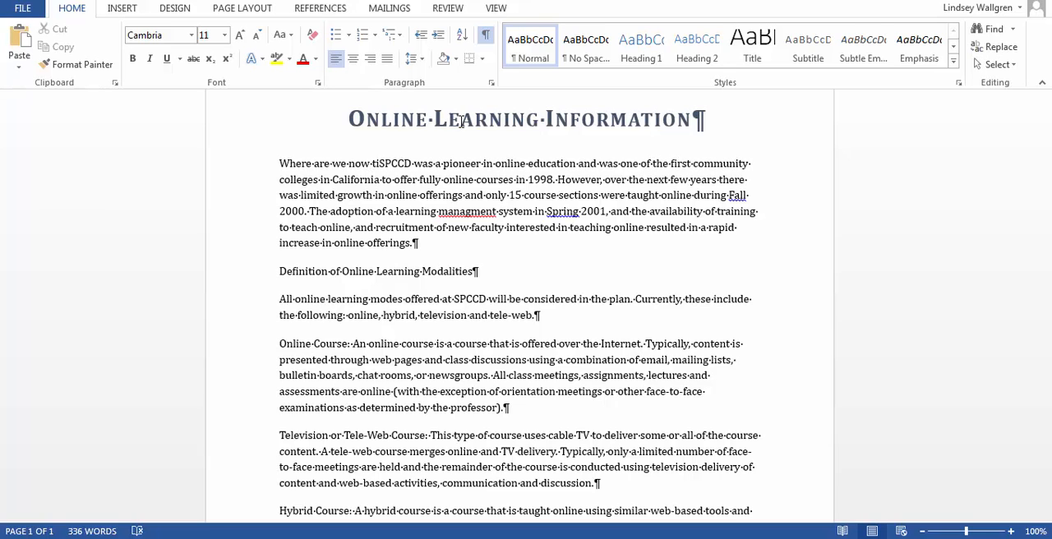
type("i")
key("BackSpace")
key("BackSpace")
type("with o")
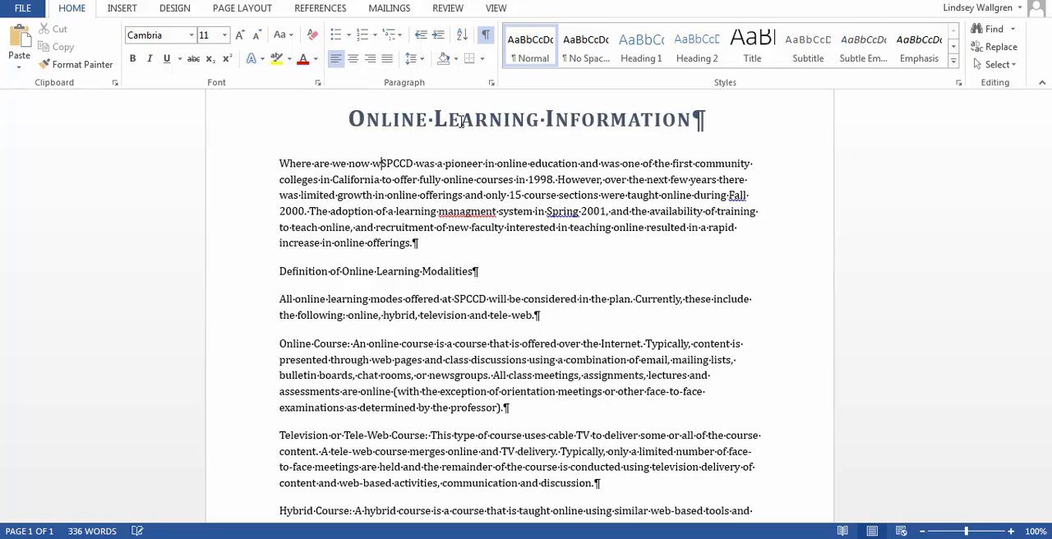
type("nline")
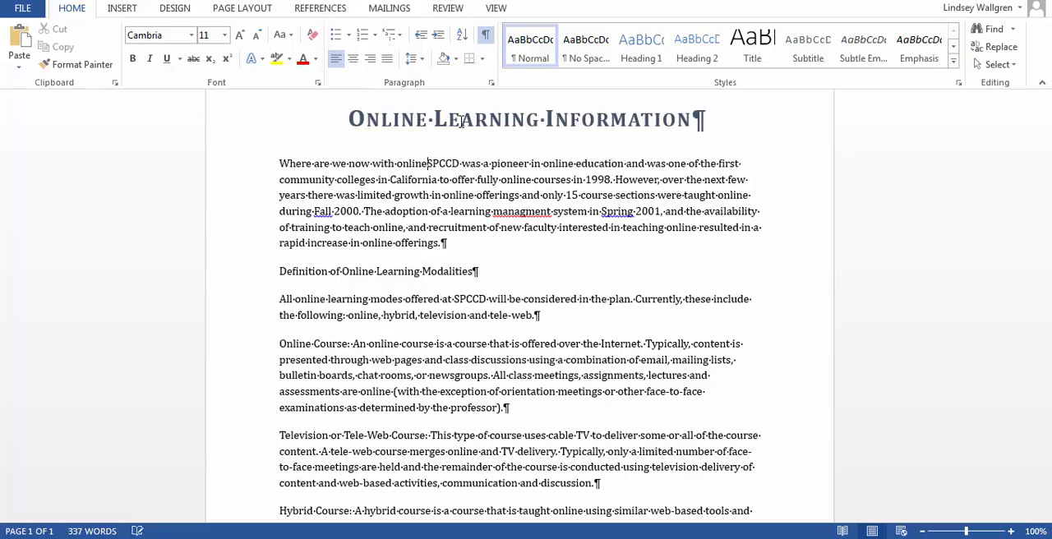
key("BackSpace")
key("BackSpace")
key("BackSpace")
key("BackSpace")
key("BackSpace")
key("BackSpace")
key("BackSpace")
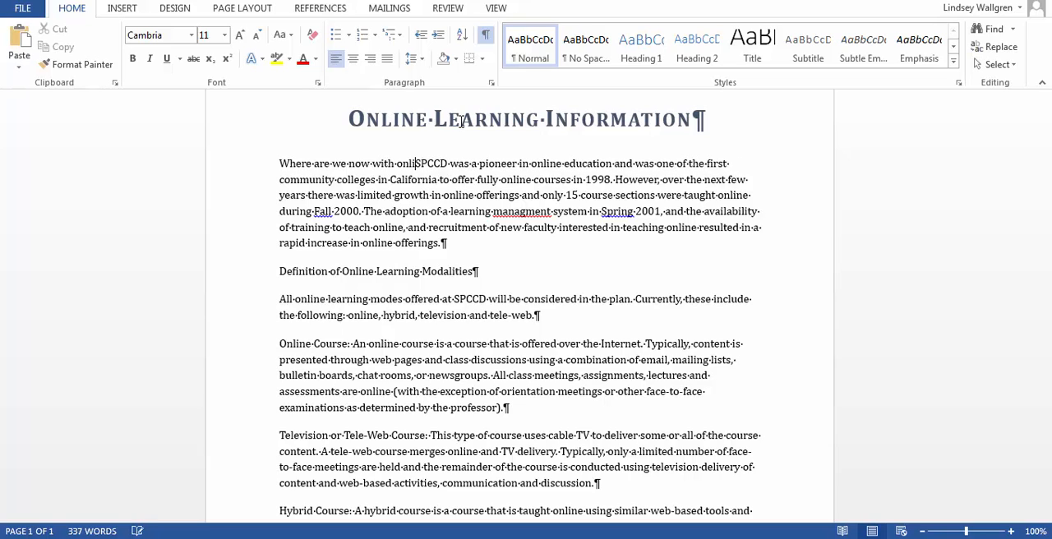
type("Online L")
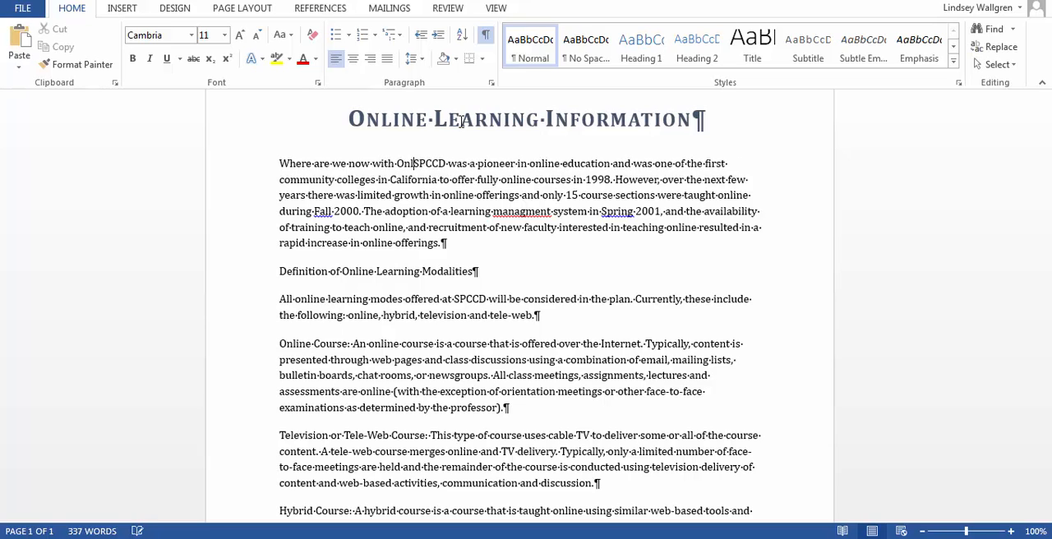
type("e")
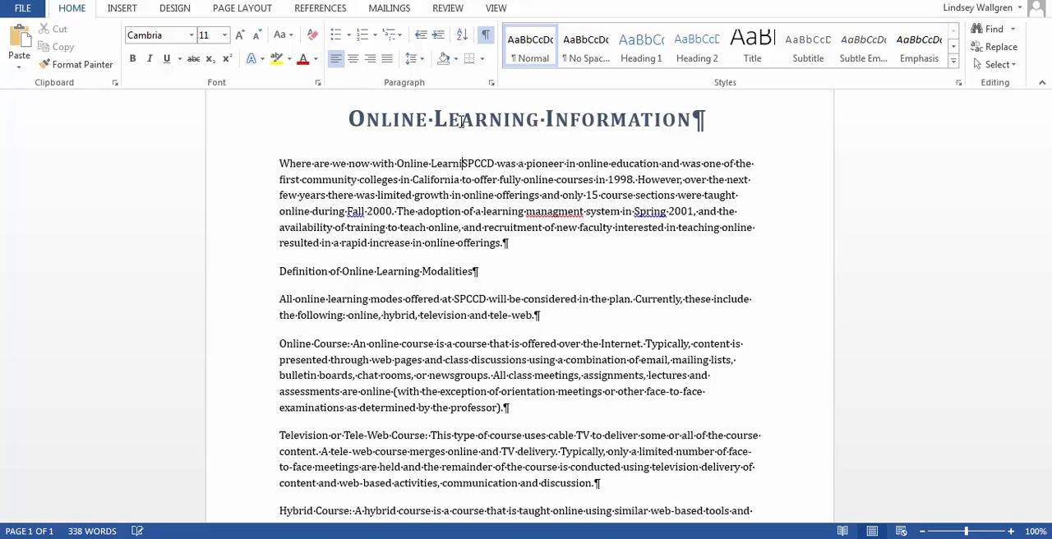
type("arning? SPCCD")
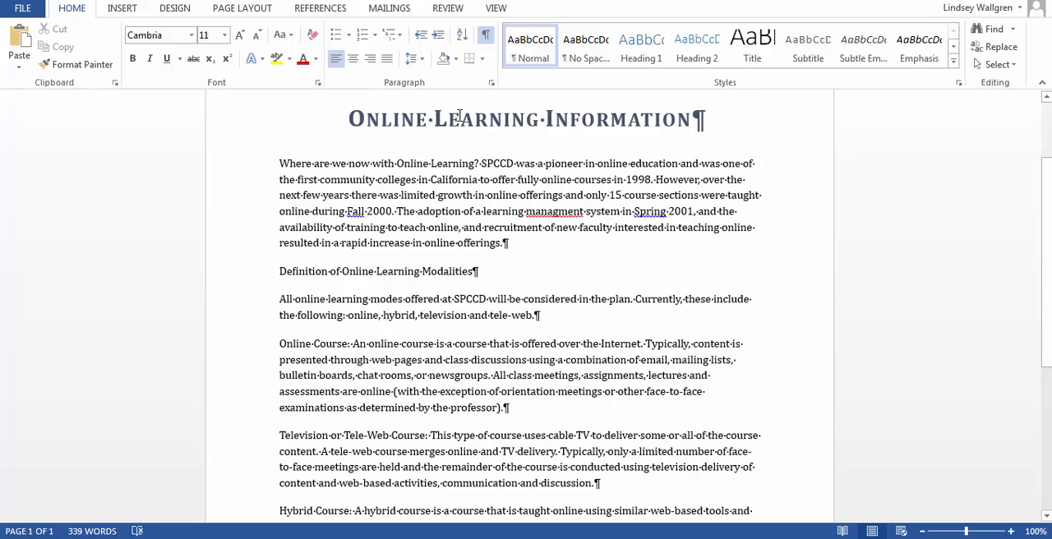
key("BackSpace")
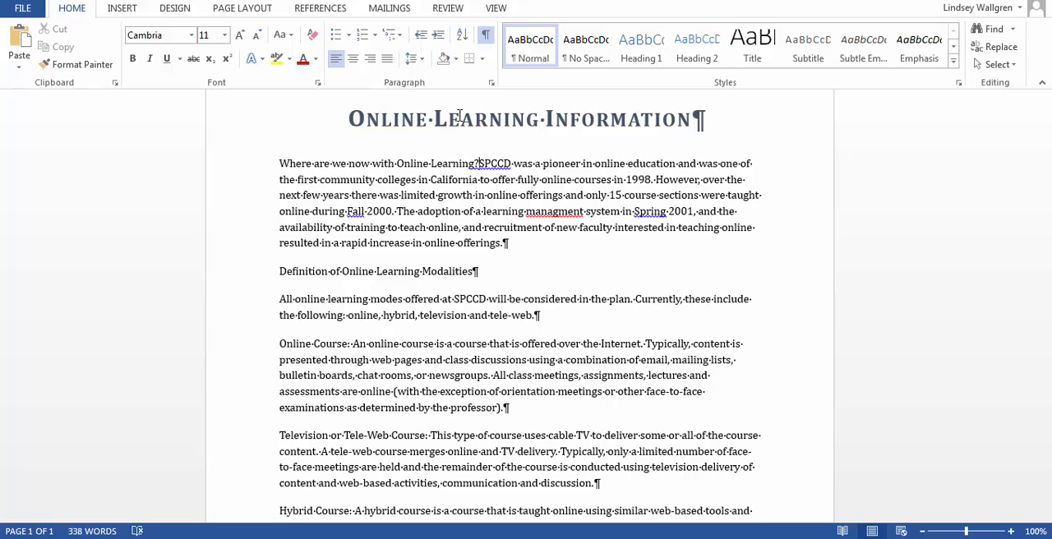
key("Return")
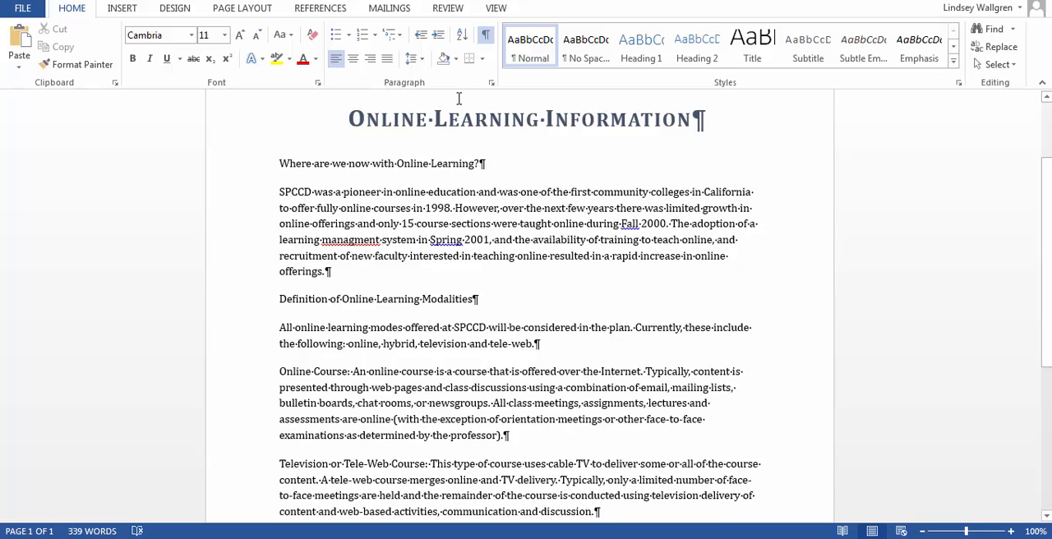
Move the whole Hybrid Course paragraph to just before the Television or Tele-Web Course paragraph.
scroll(412, 189, "down", 2)
scroll(413, 189, "down", 2)
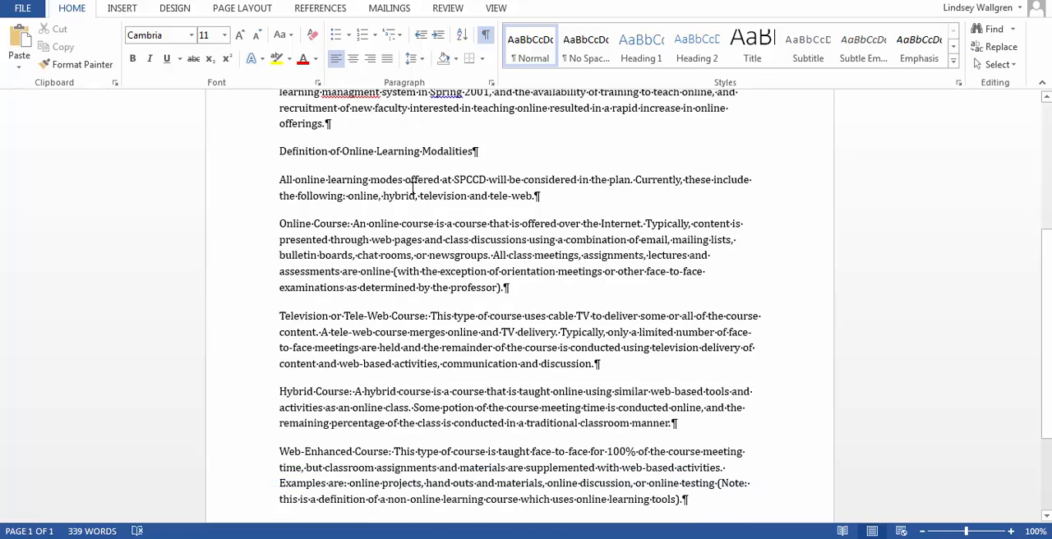
left_click(283, 407)
left_click_drag(279, 391, 680, 424)
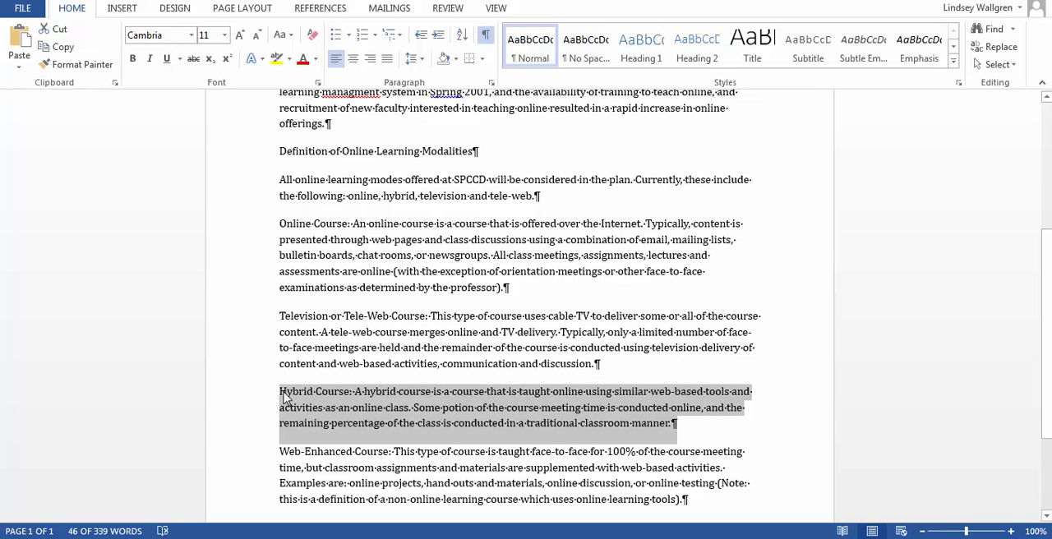
left_click_drag(285, 398, 284, 329)
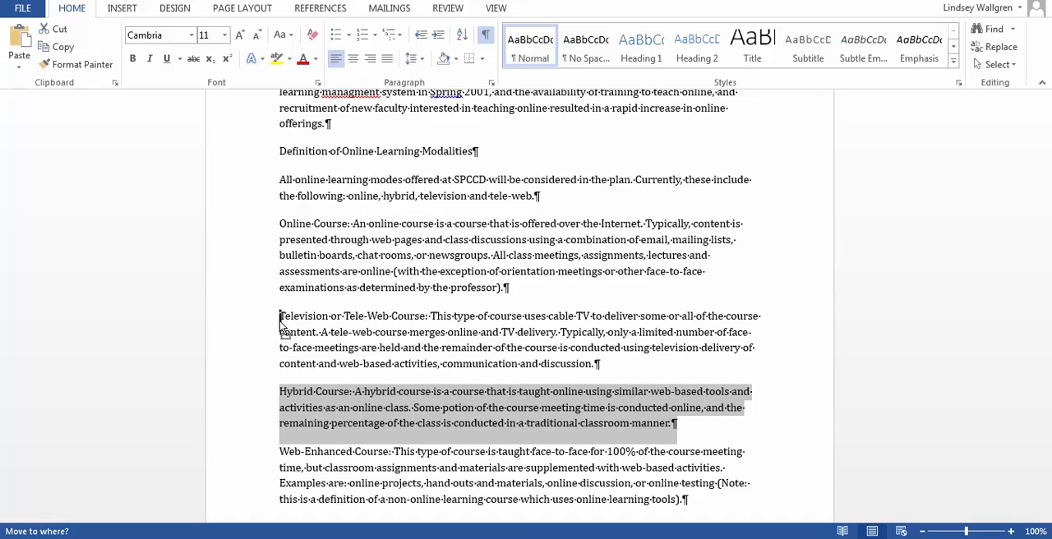
Drop the selected Hybrid Course paragraph directly above the Television or Tele-Web Course paragraph and deselect it.
left_click_drag(281, 320, 280, 320)
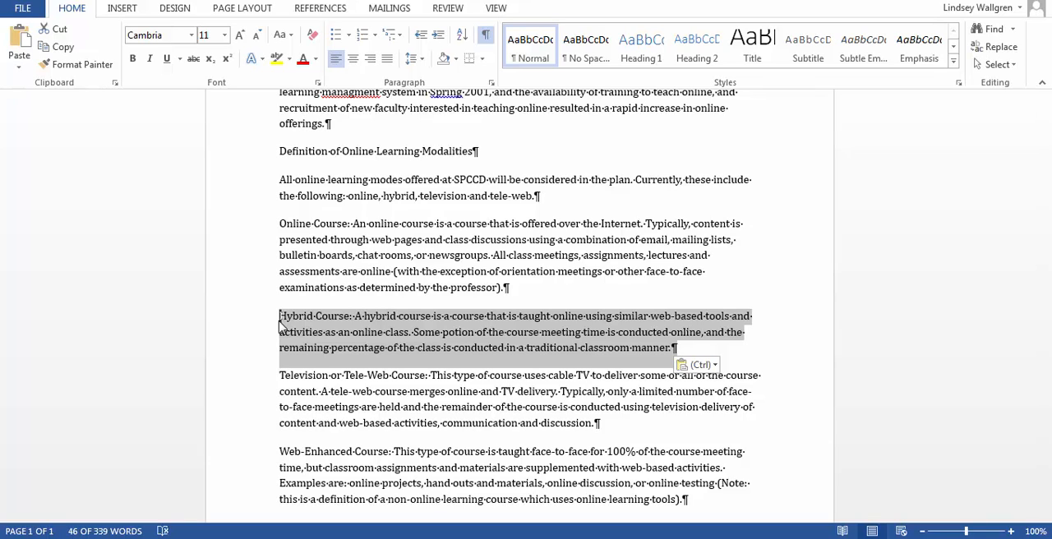
scroll(280, 324, "up", 4)
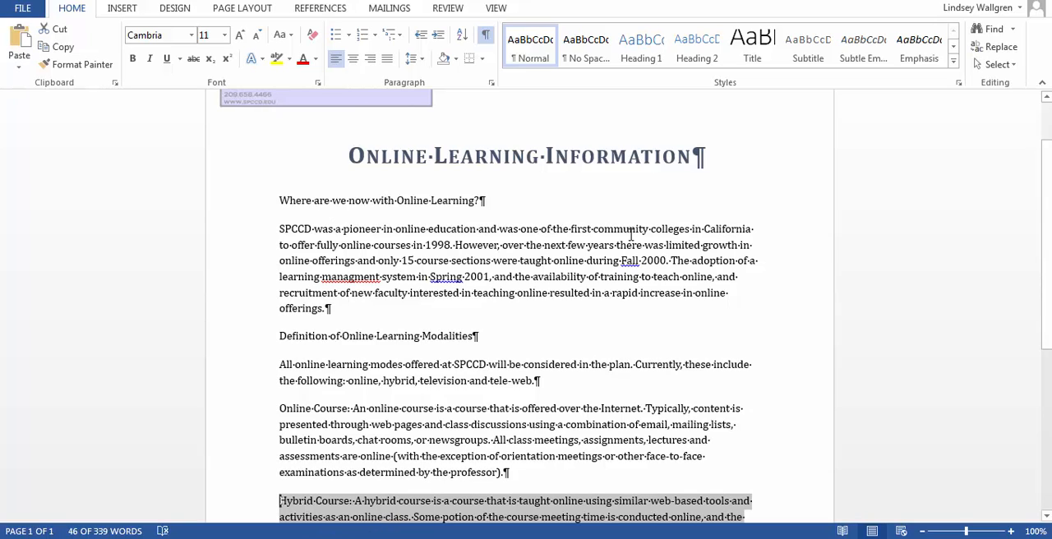
left_click(626, 204)
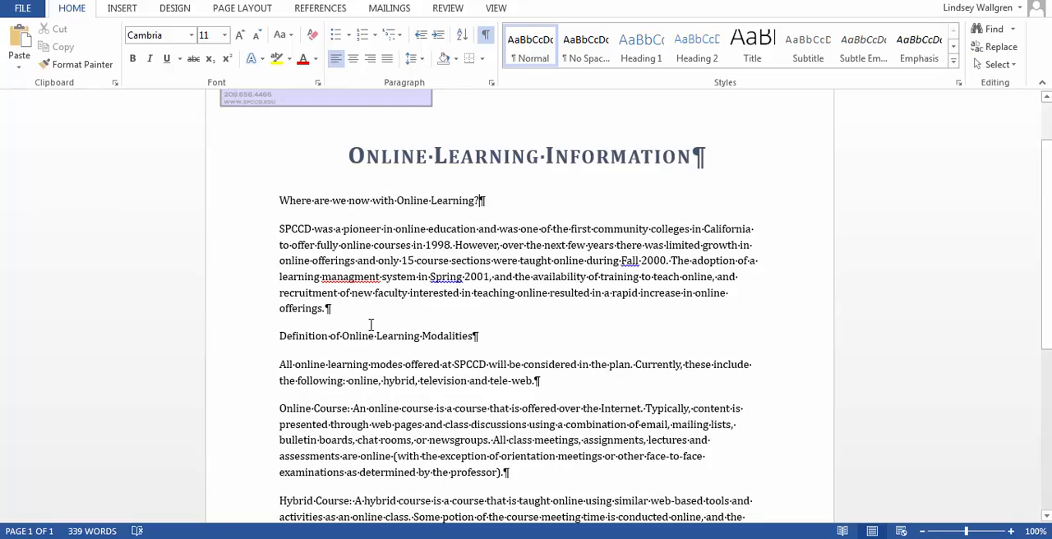
Set the "Where are we now with Online Learning?" line to size 12 and the dark blue-gray theme font color.
left_click_drag(279, 202, 505, 220)
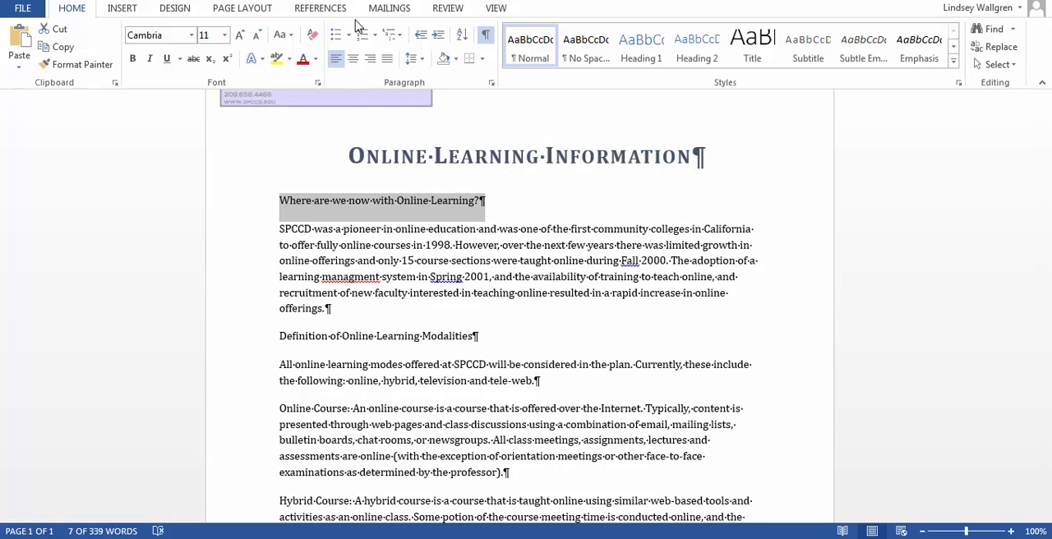
left_click(318, 85)
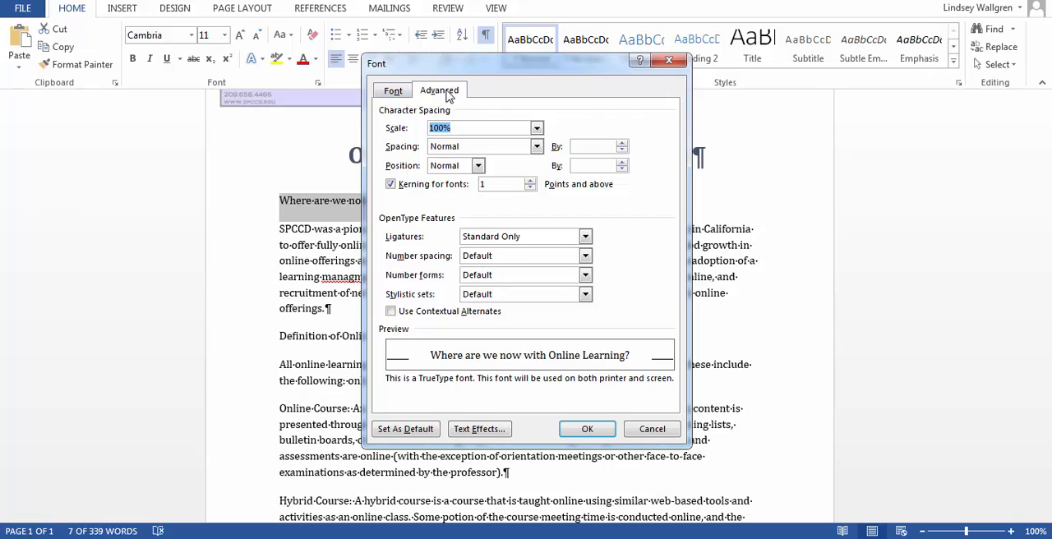
left_click(395, 93)
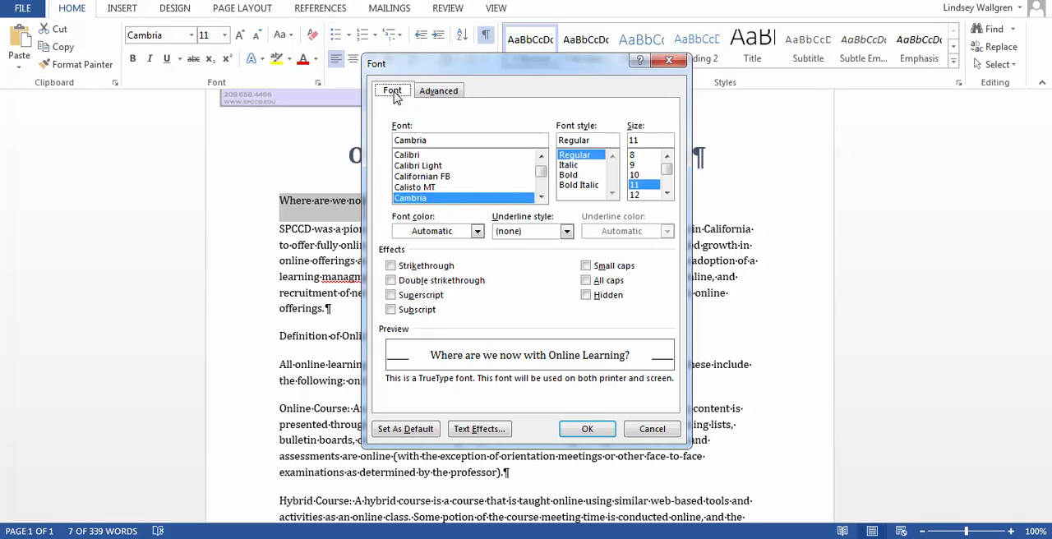
left_click(644, 196)
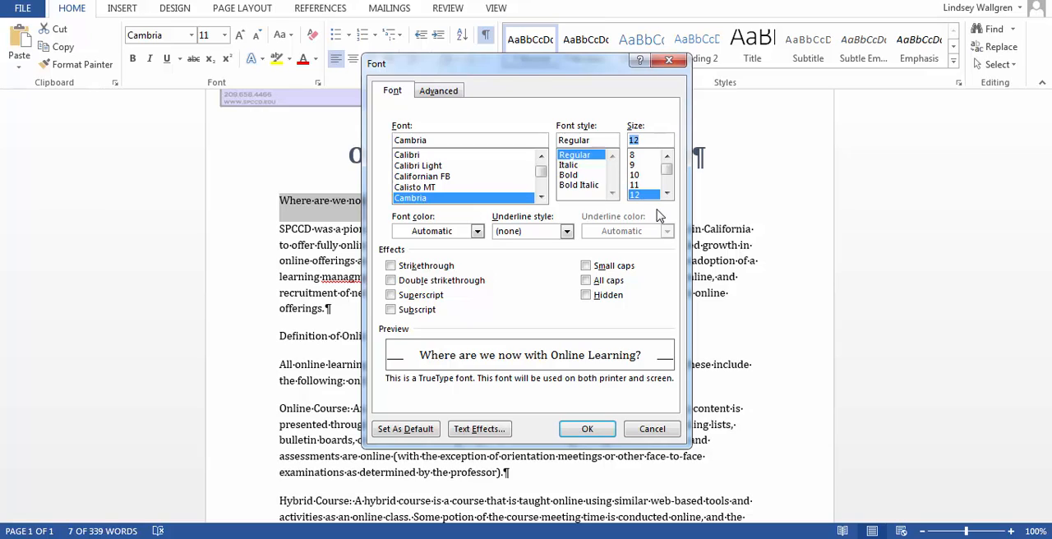
left_click(478, 231)
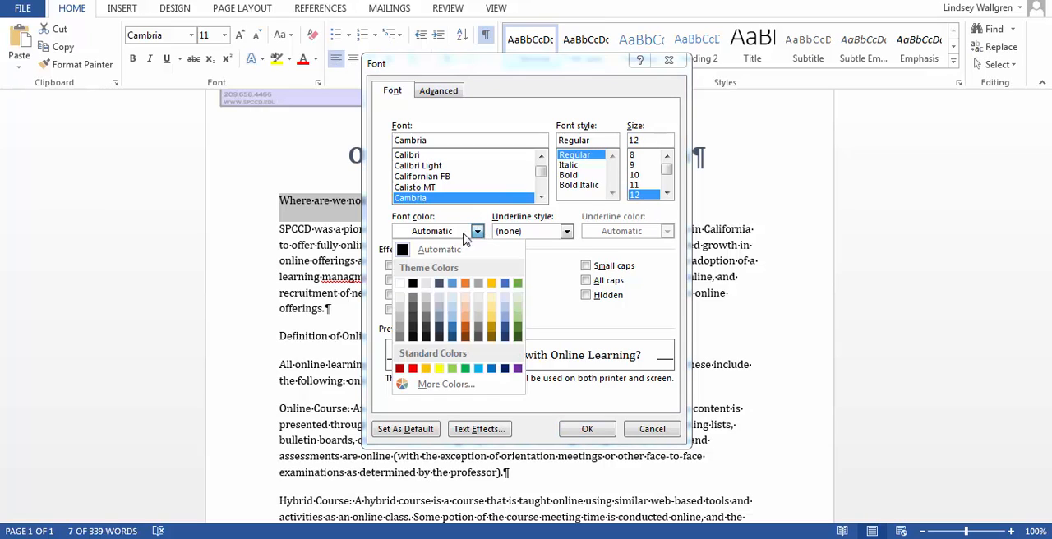
left_click(439, 283)
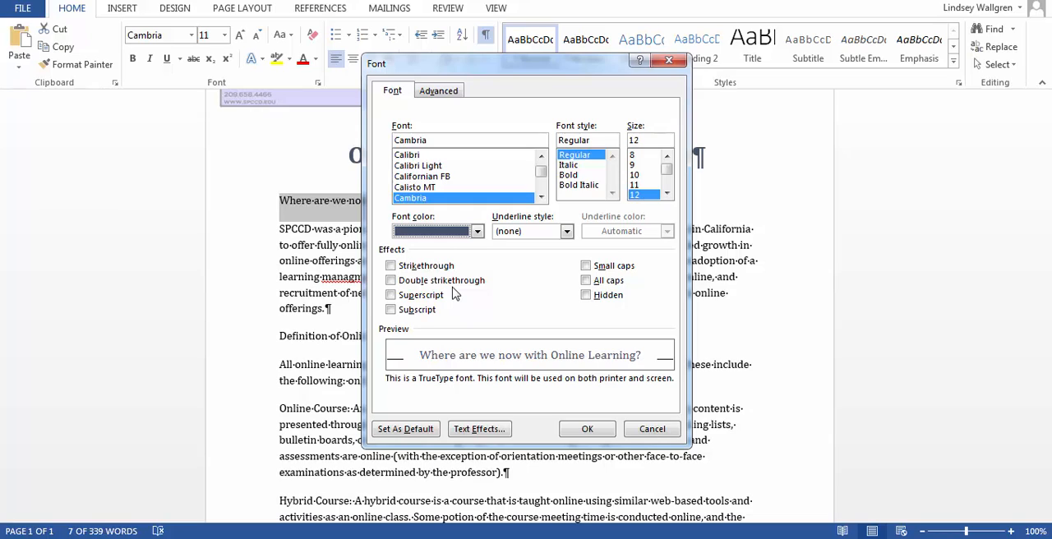
Give the selected heading a double underline in the dark blue-gray theme color and all caps, and apply the font settings.
left_click(567, 232)
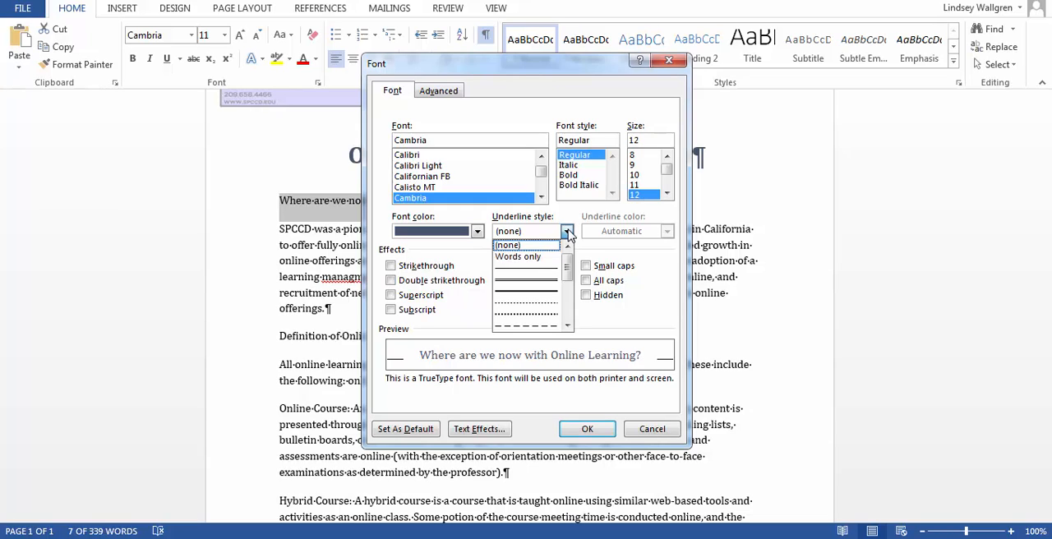
left_click(544, 284)
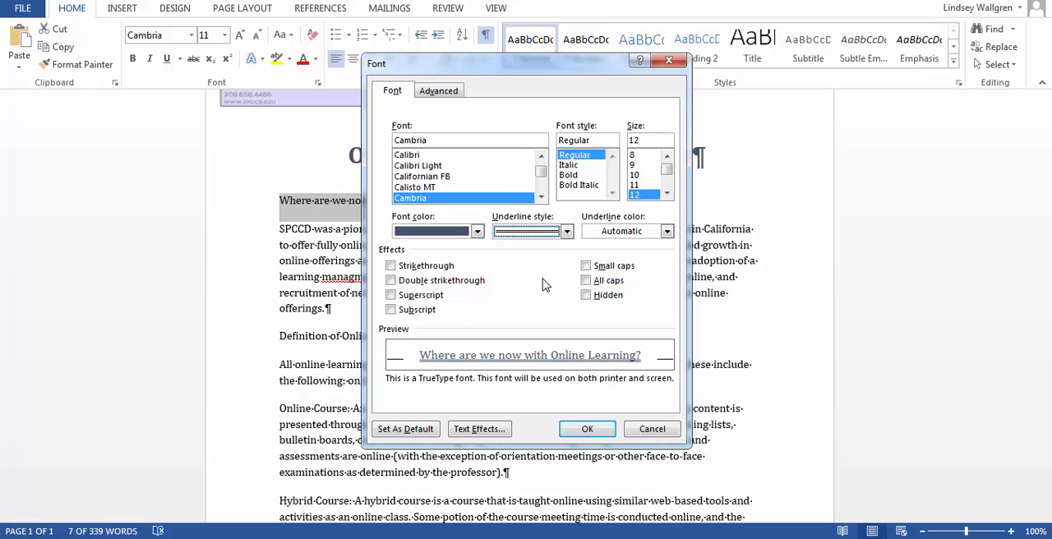
left_click(667, 232)
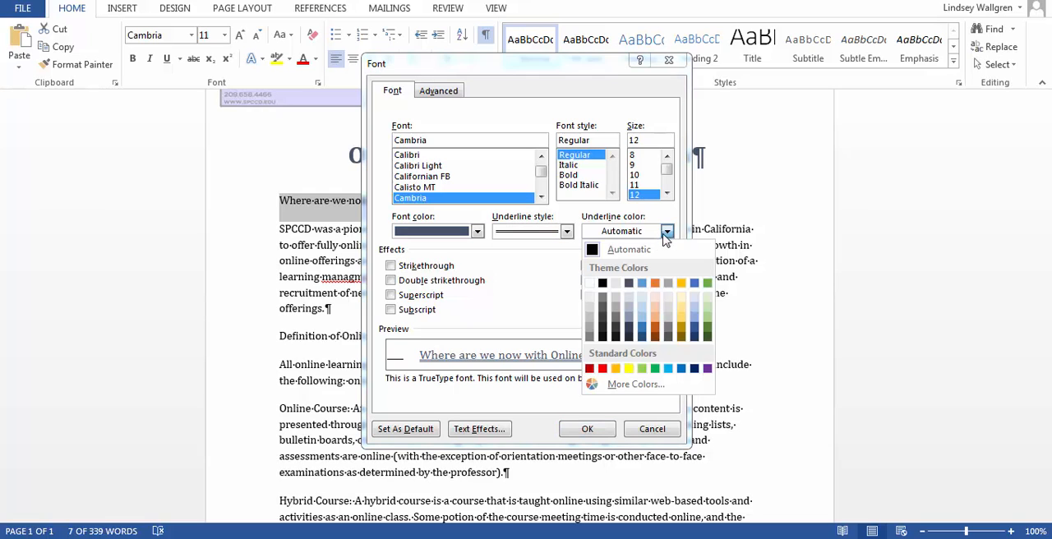
left_click(630, 284)
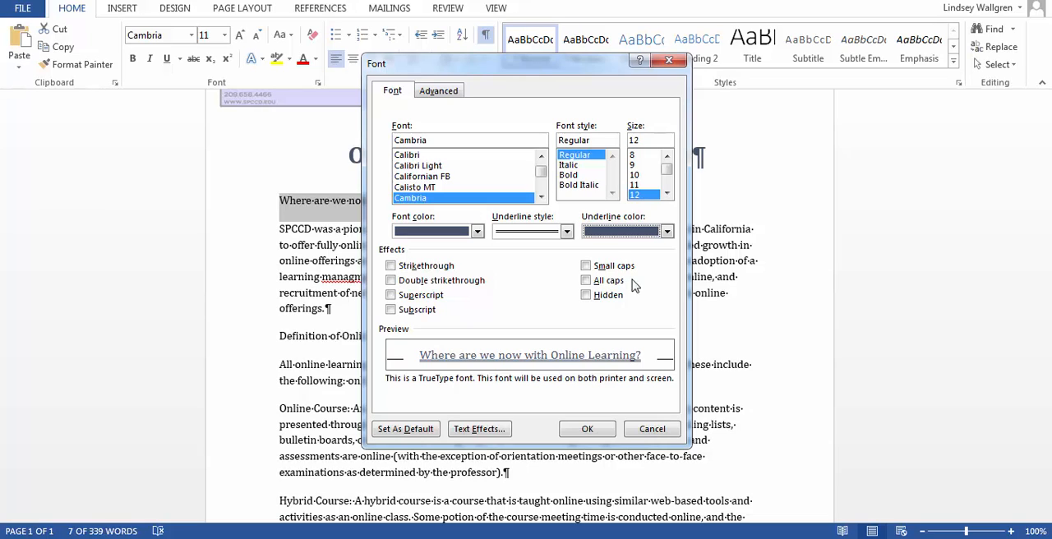
left_click(587, 281)
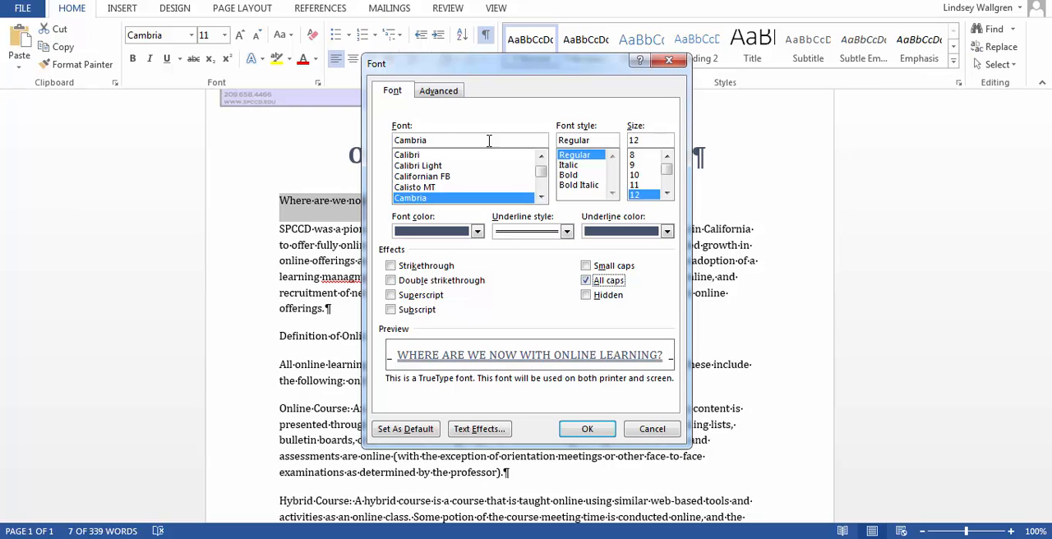
left_click(586, 429)
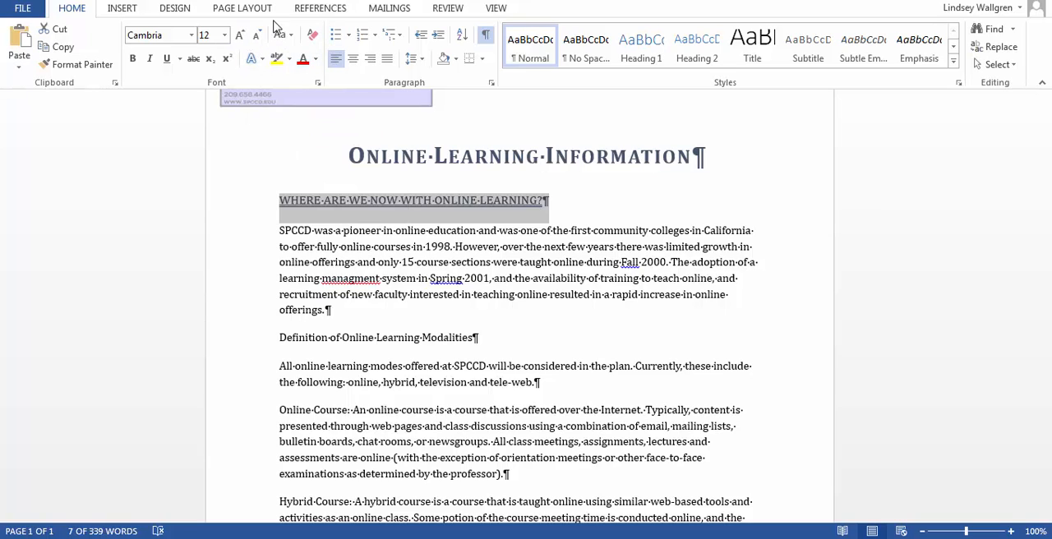
Add the first outer shadow text effect to the "Where are we now with Online Learning?" heading.
left_click(258, 63)
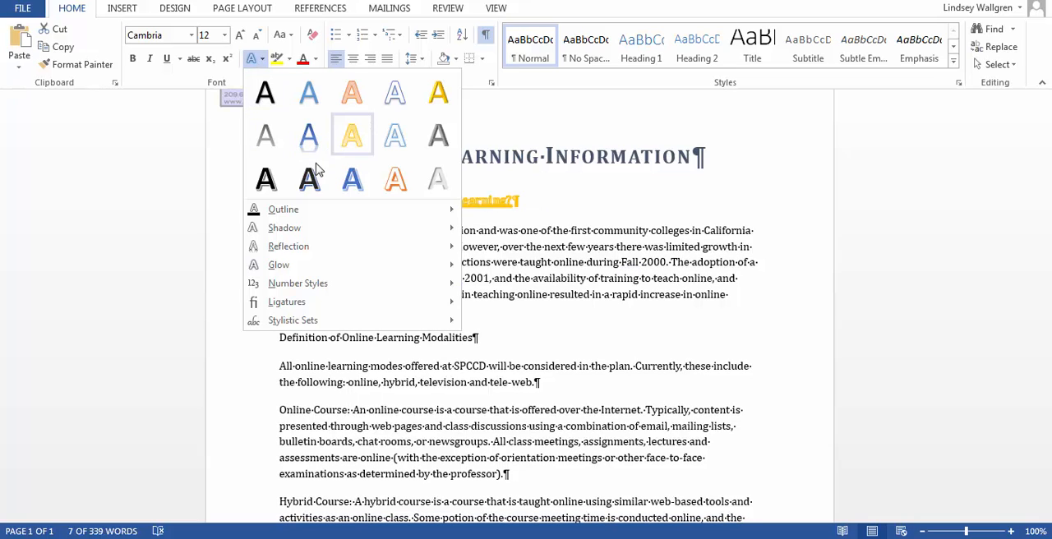
mouse_move(293, 236)
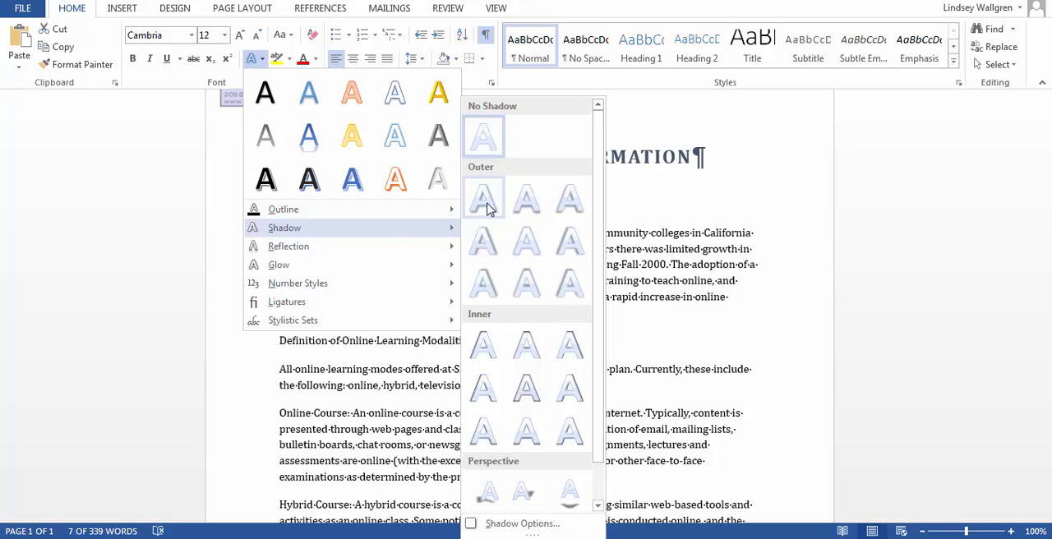
left_click(484, 199)
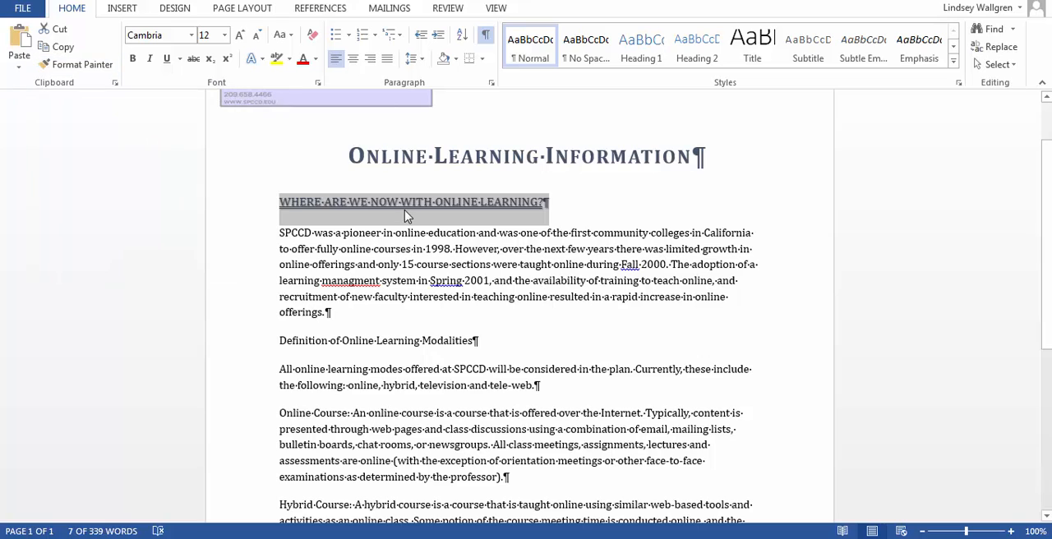
Copy the heading's formatting to the "Definition of Online Learning Modalities" line with Format Painter.
left_click(83, 66)
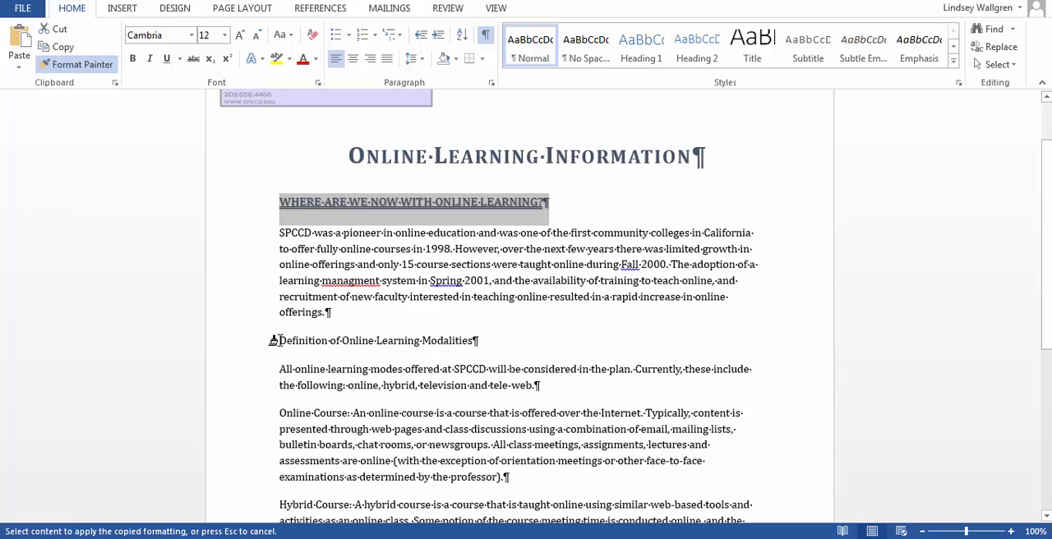
left_click_drag(276, 341, 438, 344)
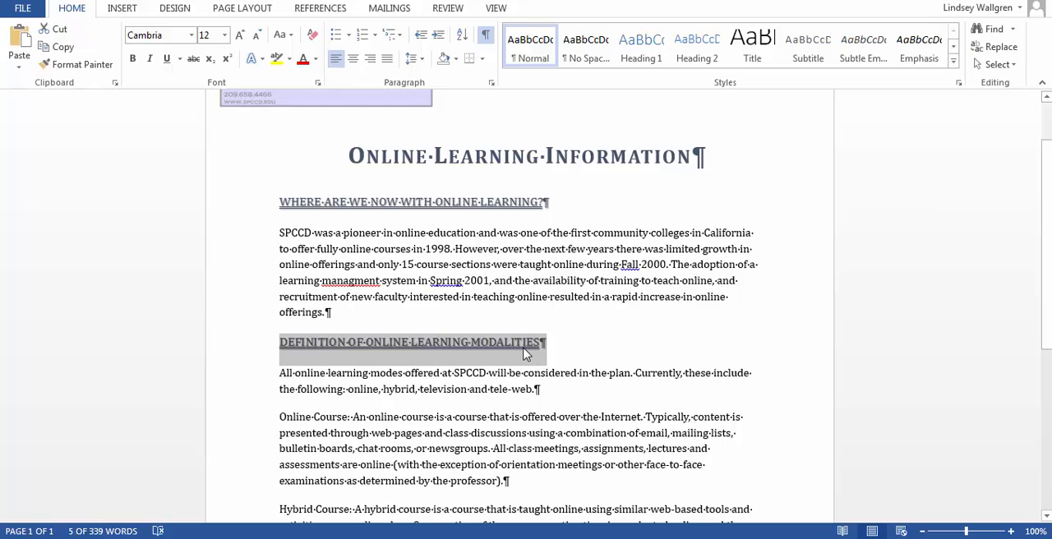
left_click(319, 422)
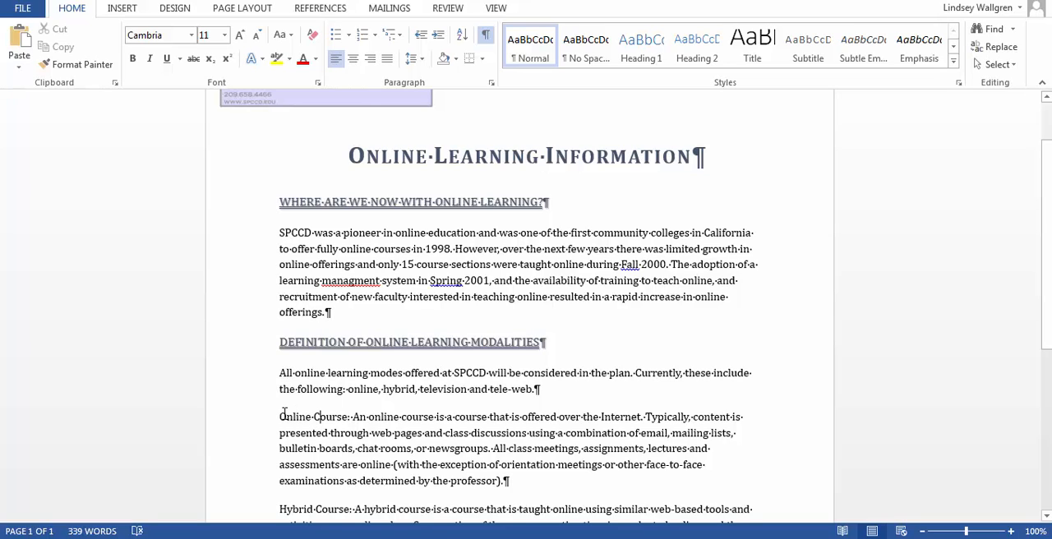
Format the "Online Course:" label with the dark blue-gray theme font color and small caps.
left_click_drag(279, 417, 350, 417)
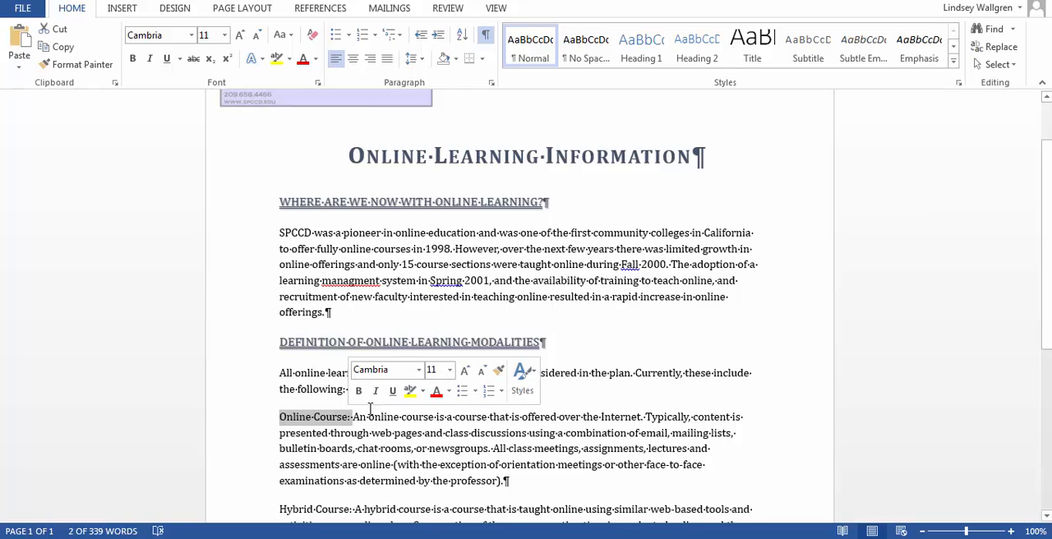
scroll(369, 409, "down", 1)
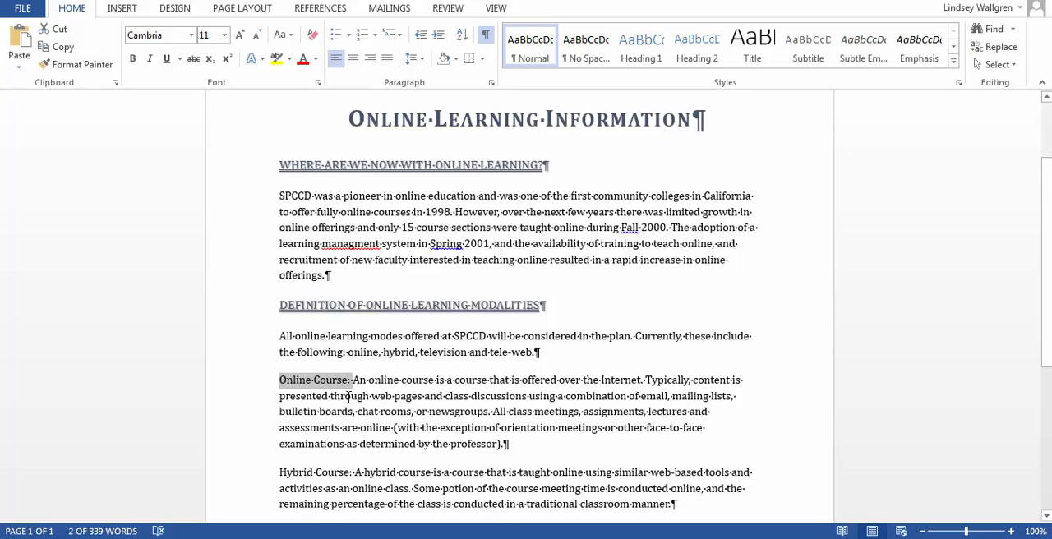
left_click(318, 84)
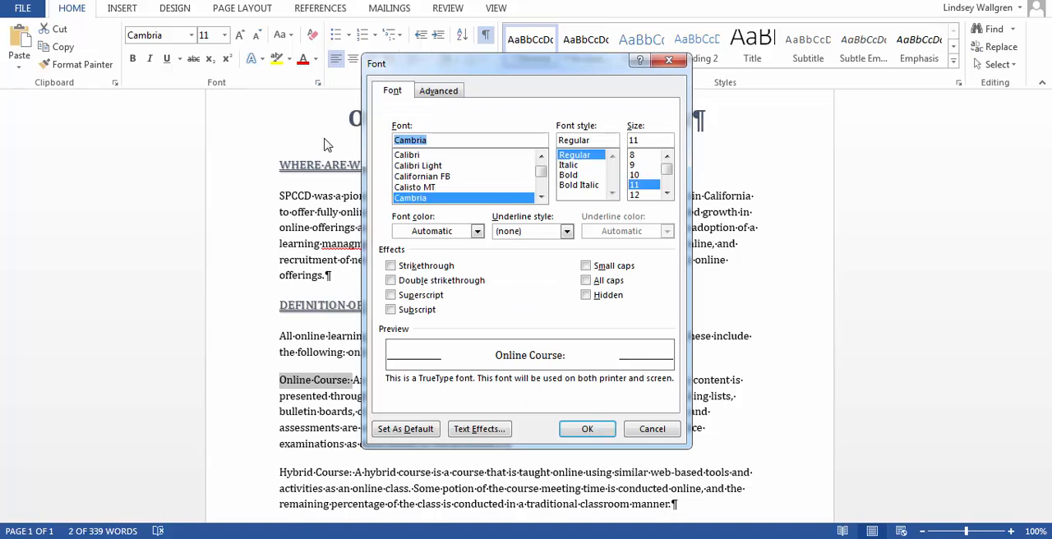
left_click(475, 231)
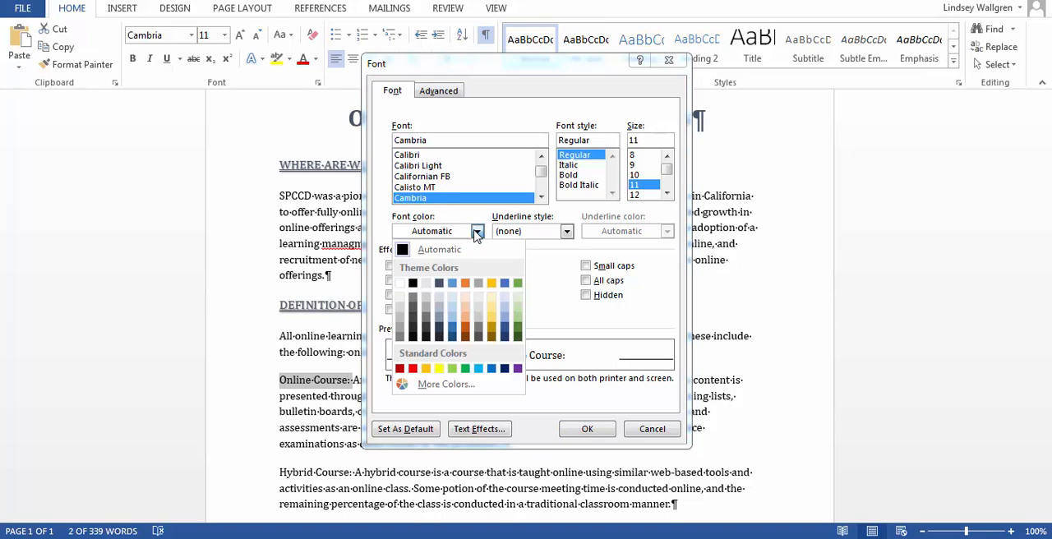
left_click(440, 283)
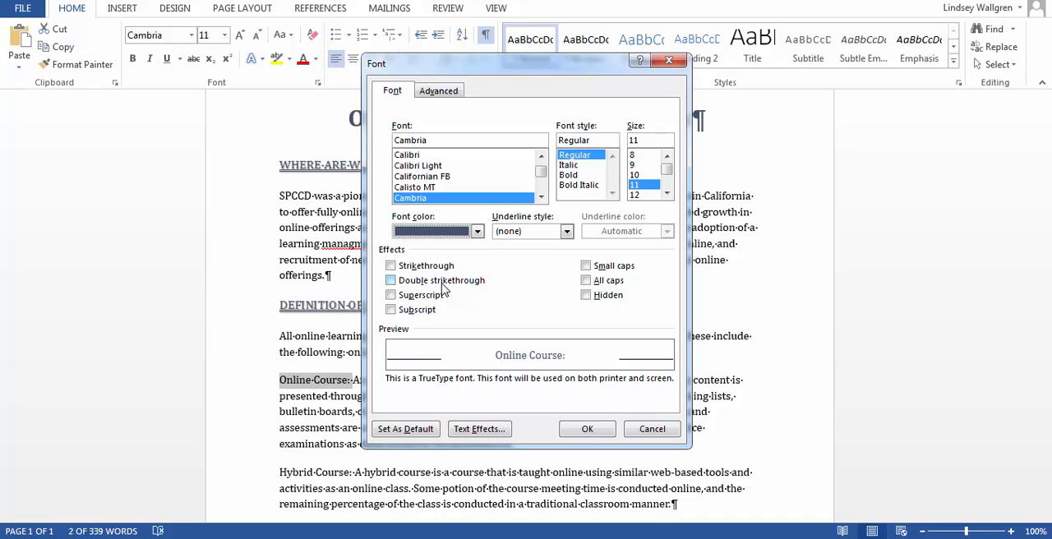
left_click(585, 267)
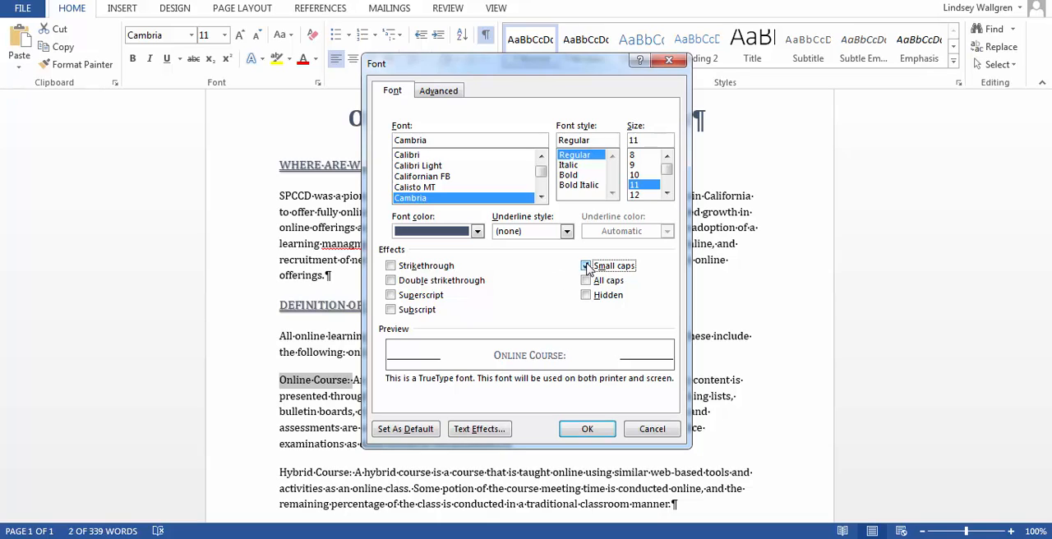
left_click(587, 428)
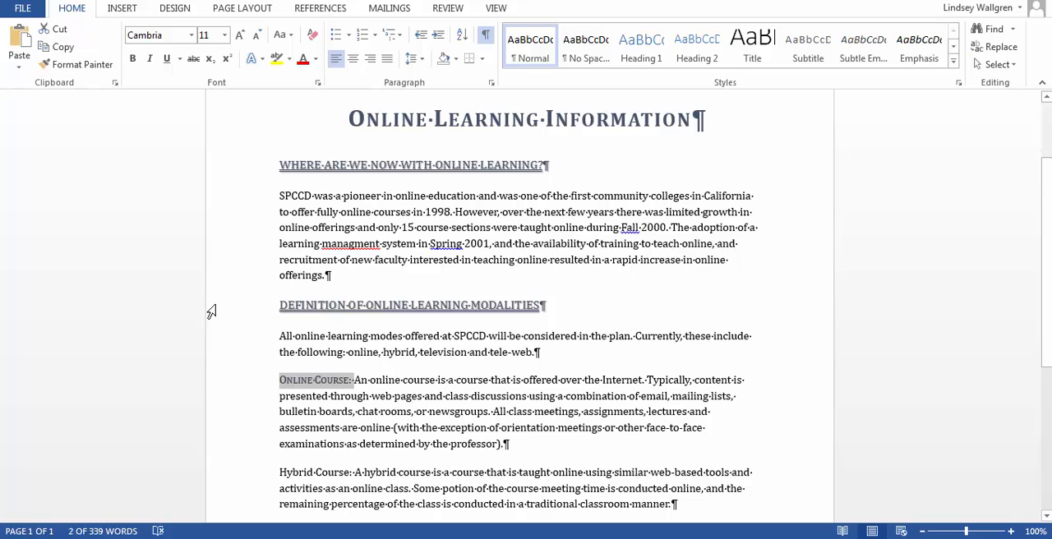
Try to copy the "Online Course:" formatting to the "Hybrid Course:" label with Format Painter, and undo it.
left_click(71, 65)
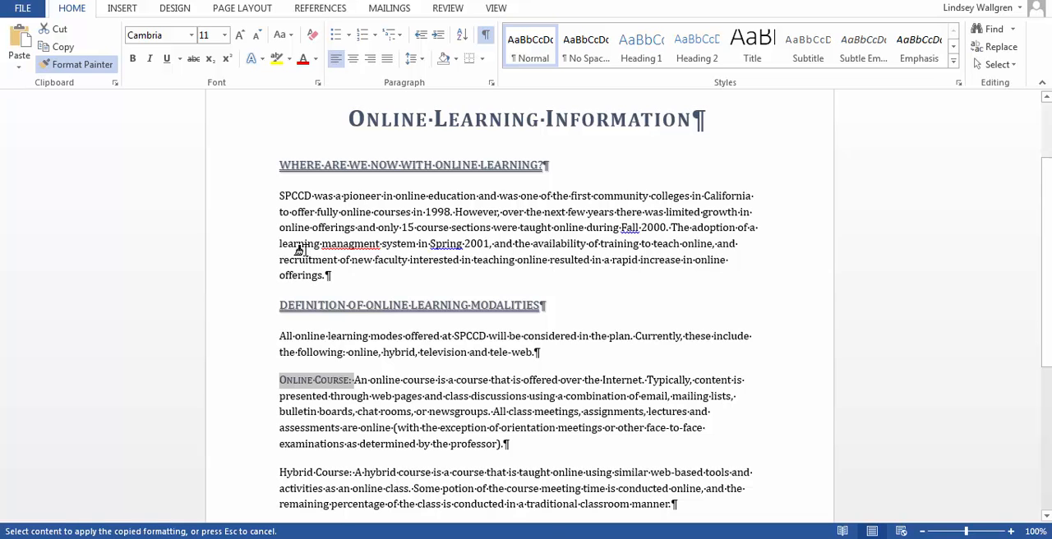
scroll(298, 246, "down", 5)
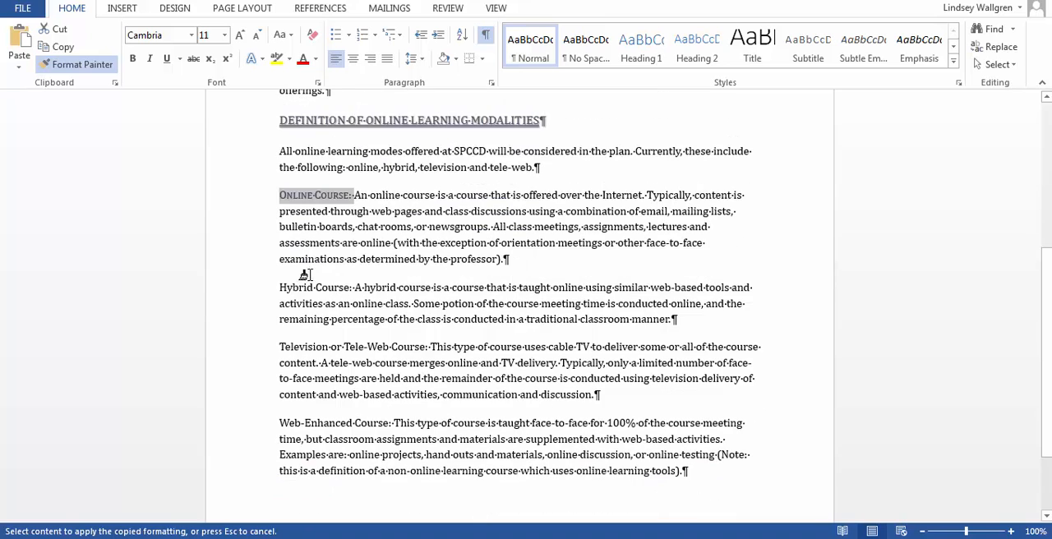
left_click_drag(280, 287, 353, 287)
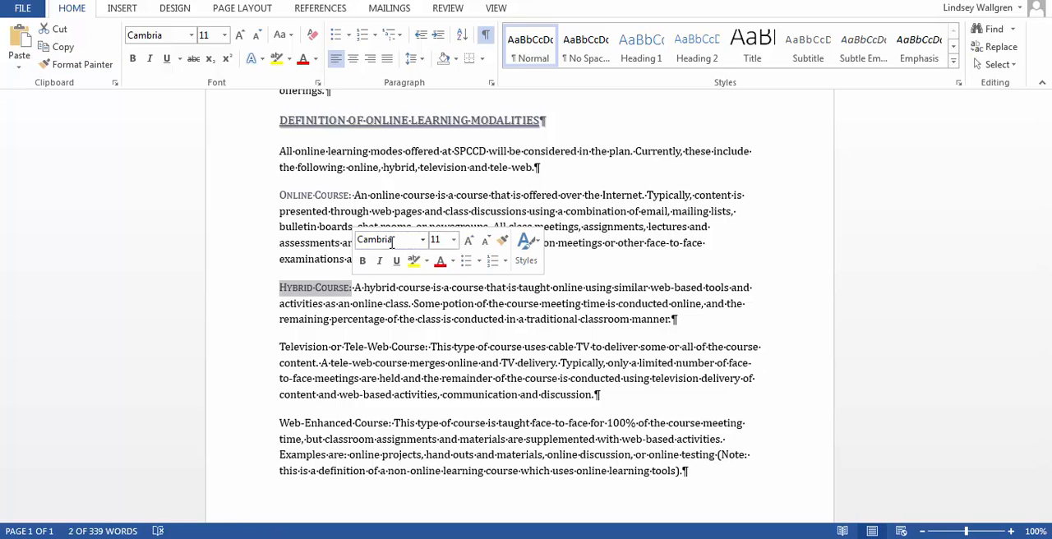
left_click_drag(281, 346, 424, 346)
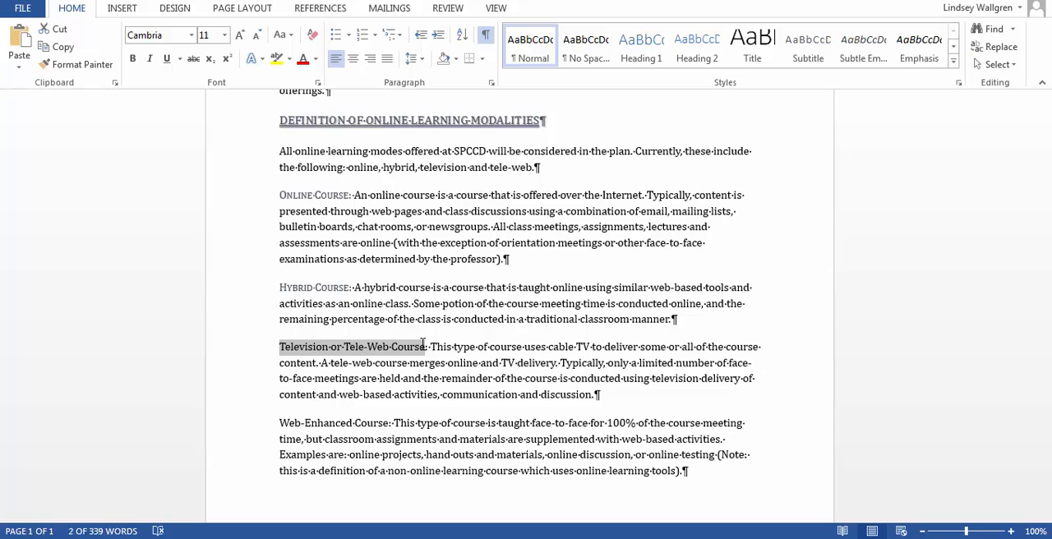
left_click_drag(424, 346, 425, 346)
left_click(56, 10)
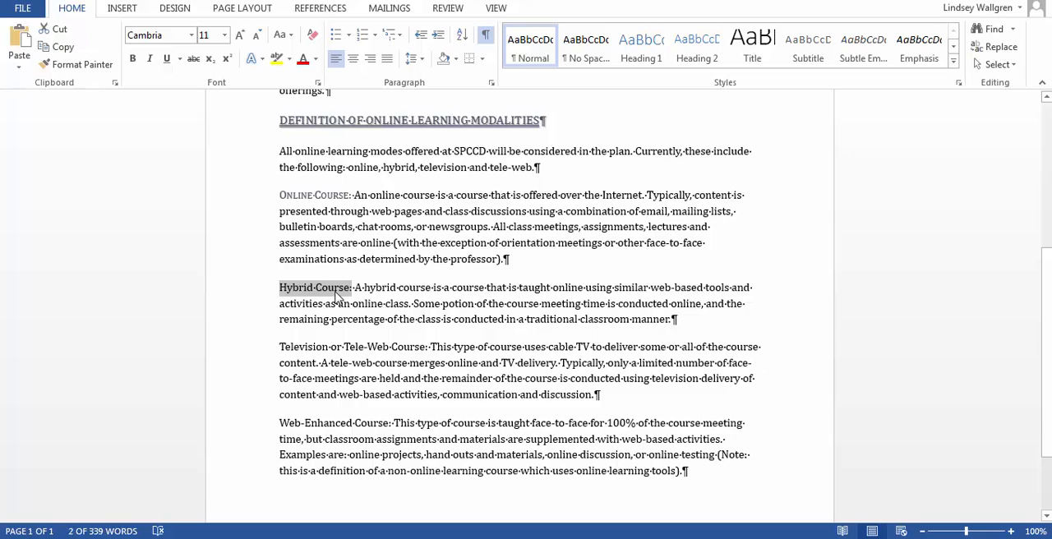
Format the "Hybrid Course:" label with the dark blue-gray theme font color and small caps.
left_click(331, 321)
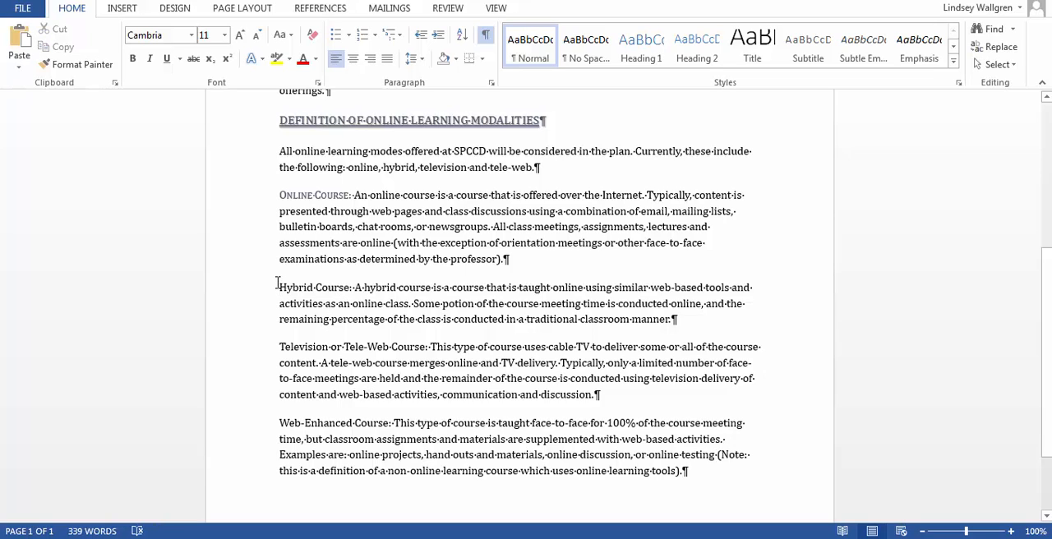
left_click_drag(278, 287, 355, 289)
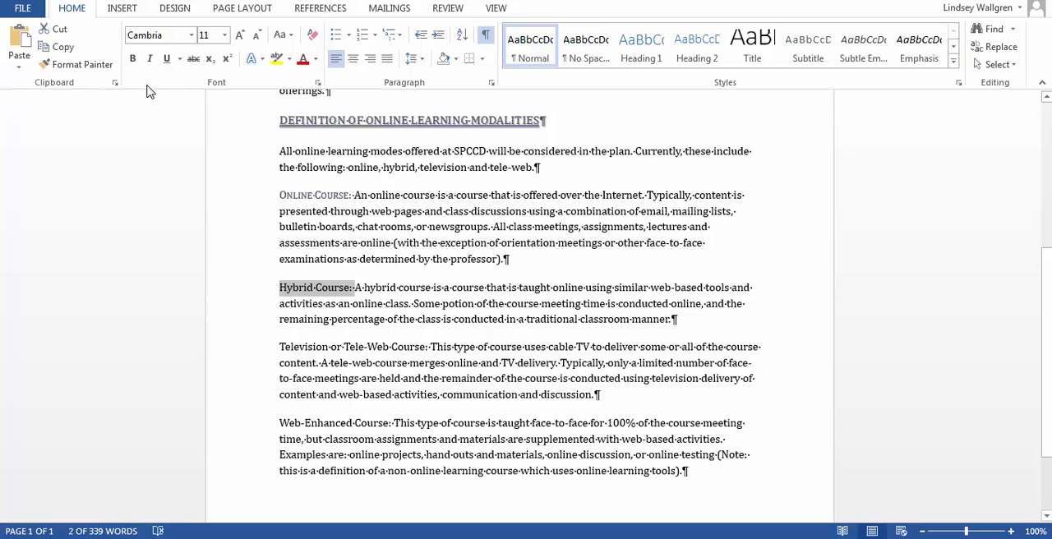
left_click(318, 83)
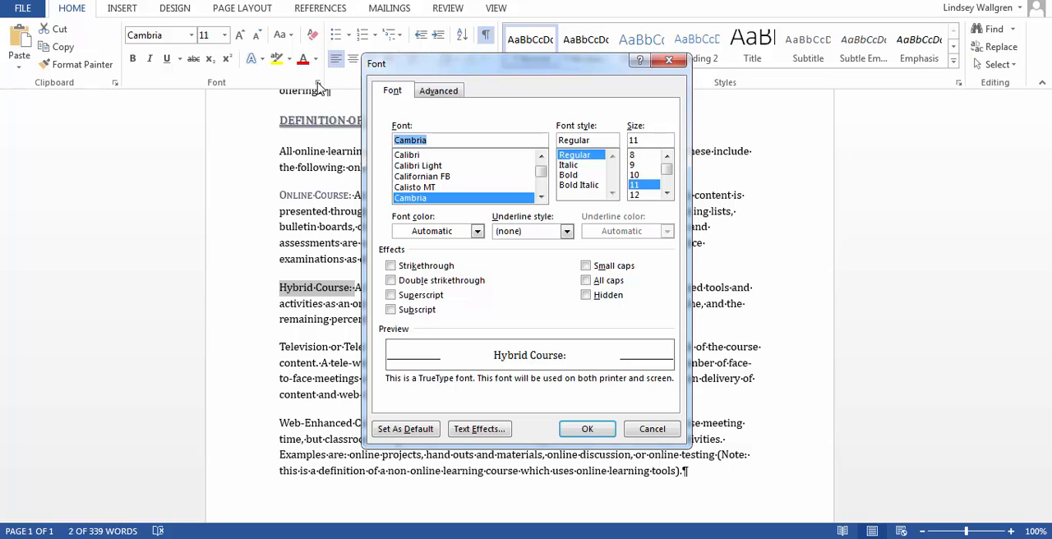
left_click(477, 231)
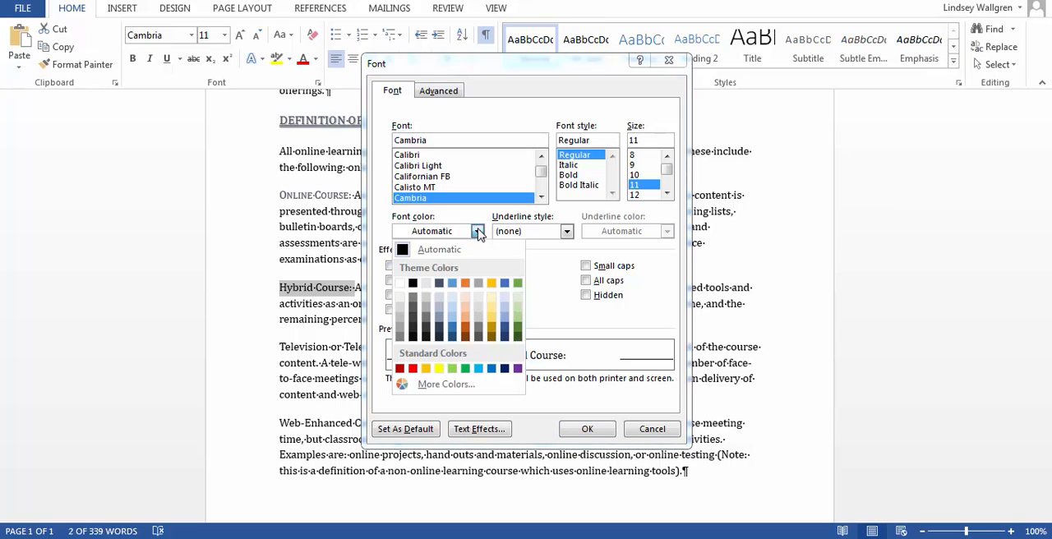
left_click(439, 283)
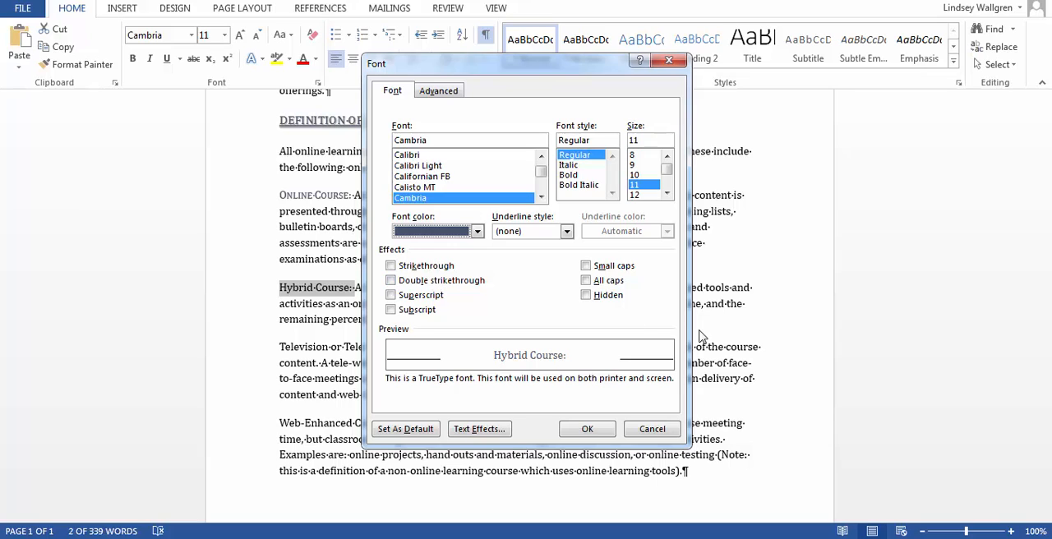
left_click(585, 267)
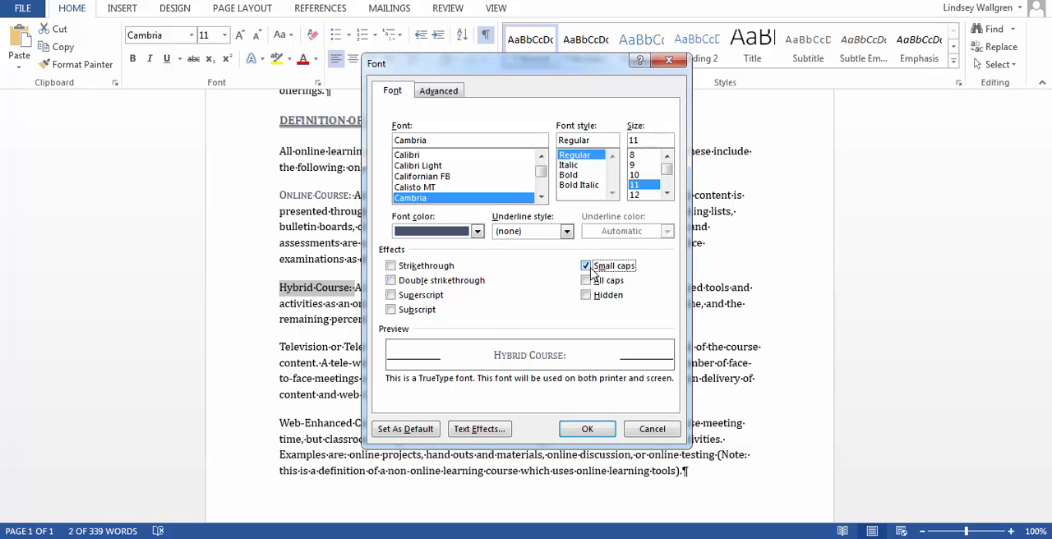
left_click(595, 429)
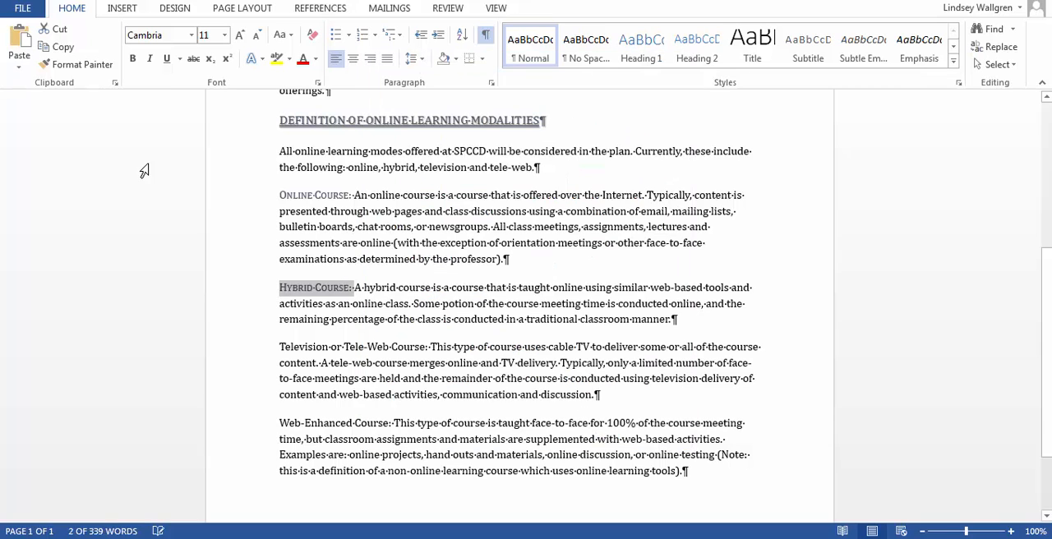
Copy the "Hybrid Course:" formatting to the "Television or Tele-Web Course:" and "Web-Enhanced Course:" labels with Format Painter.
left_click(79, 70)
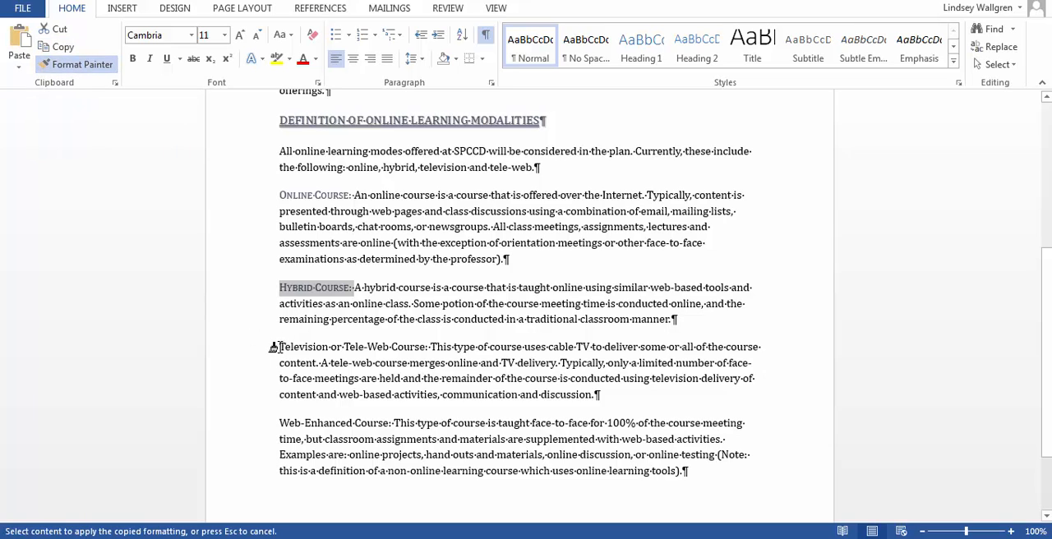
left_click_drag(276, 346, 427, 346)
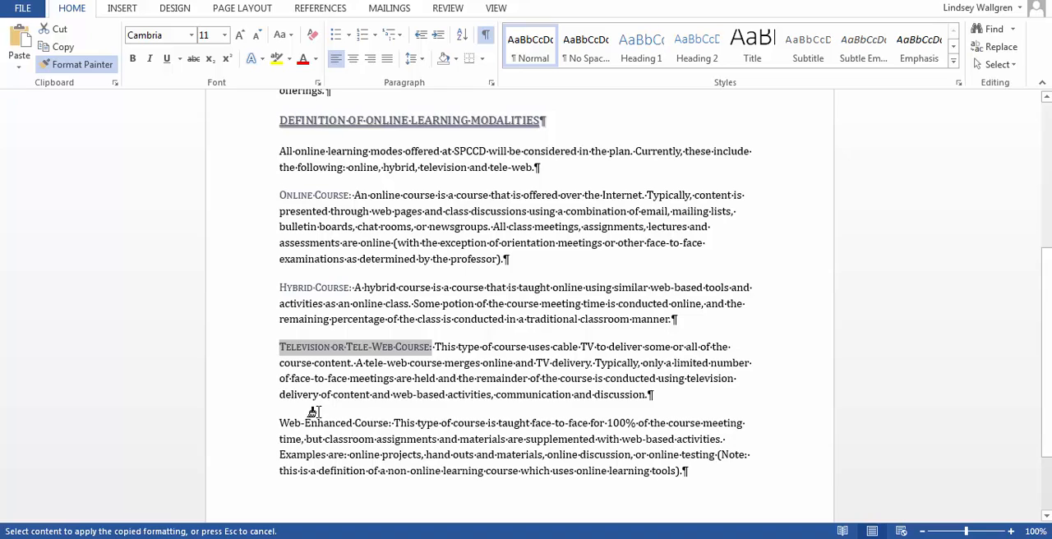
left_click_drag(279, 424, 392, 423)
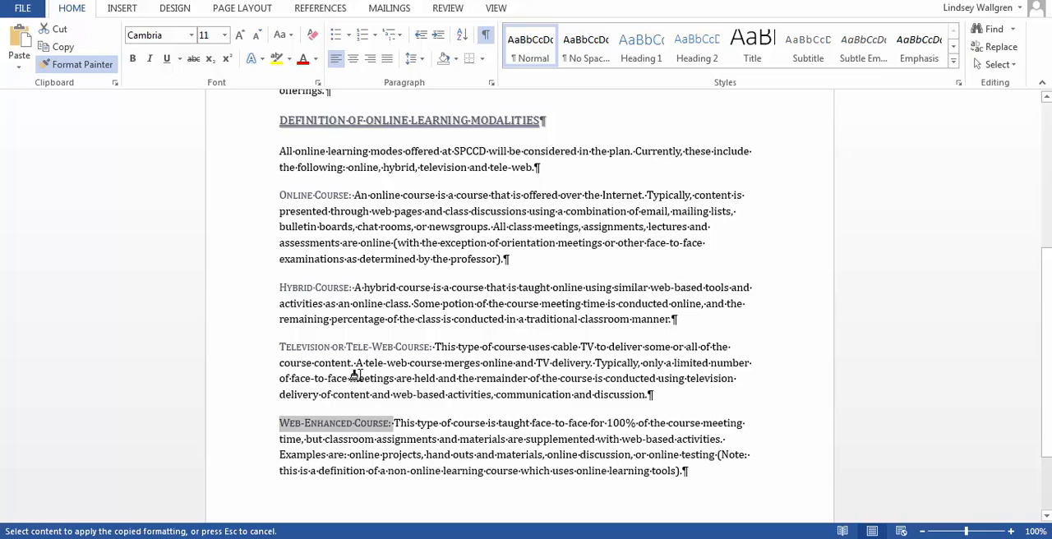
left_click(554, 363)
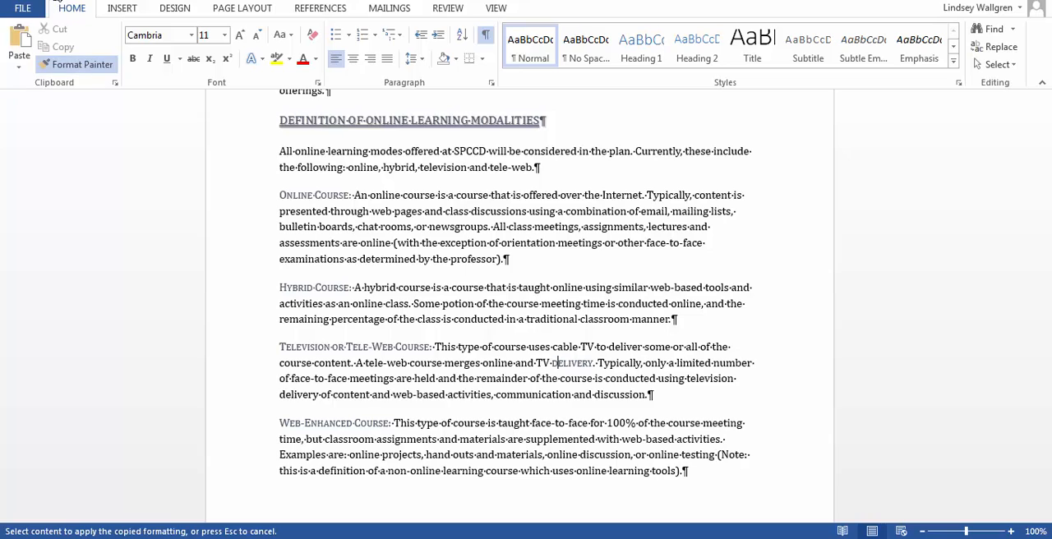
left_click(57, 1)
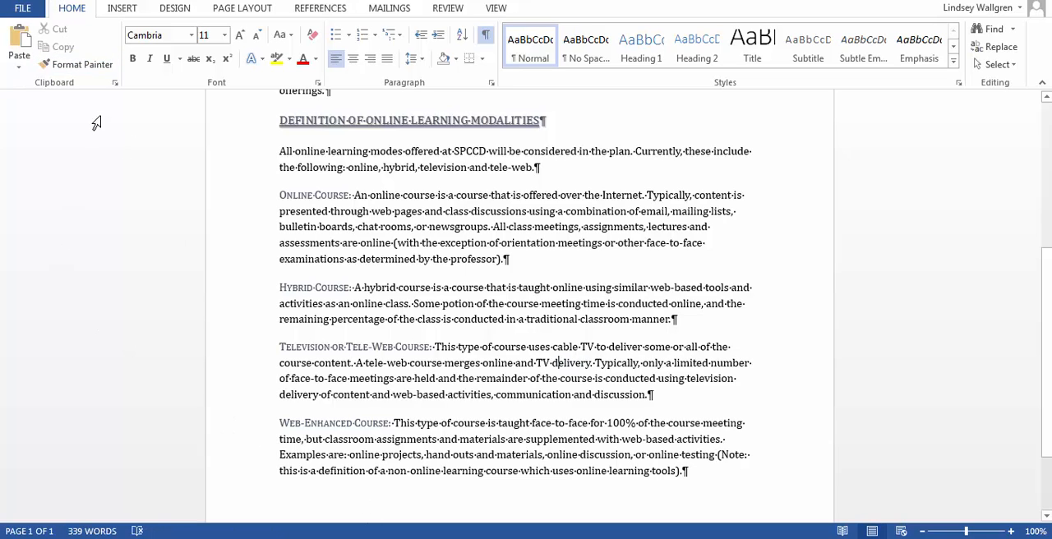
left_click(80, 68)
left_click(144, 315)
left_click(369, 301)
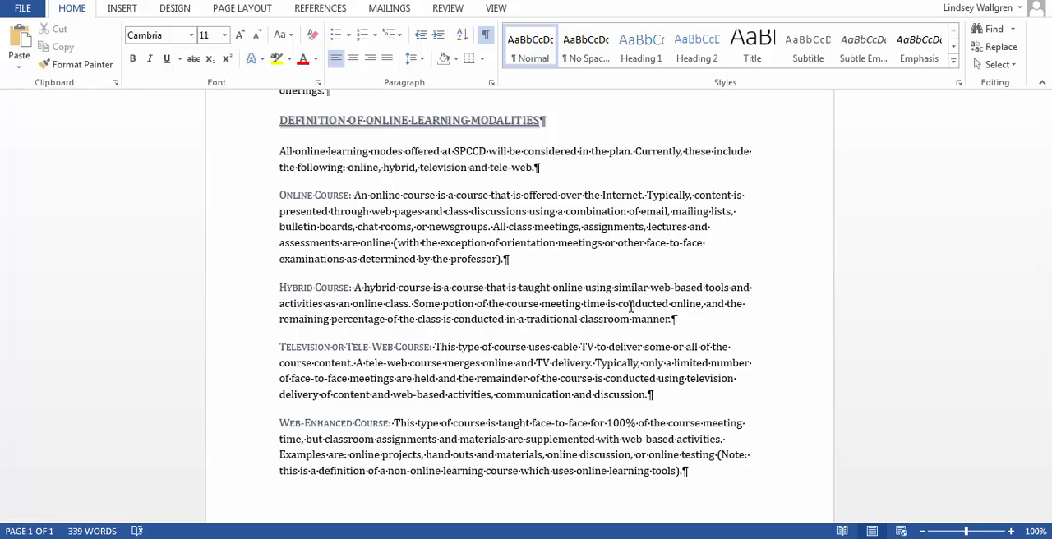
Correct the misspelled "managment" to the suggested "management" in the first body paragraph.
scroll(630, 306, "up", 3)
scroll(630, 305, "up", 2)
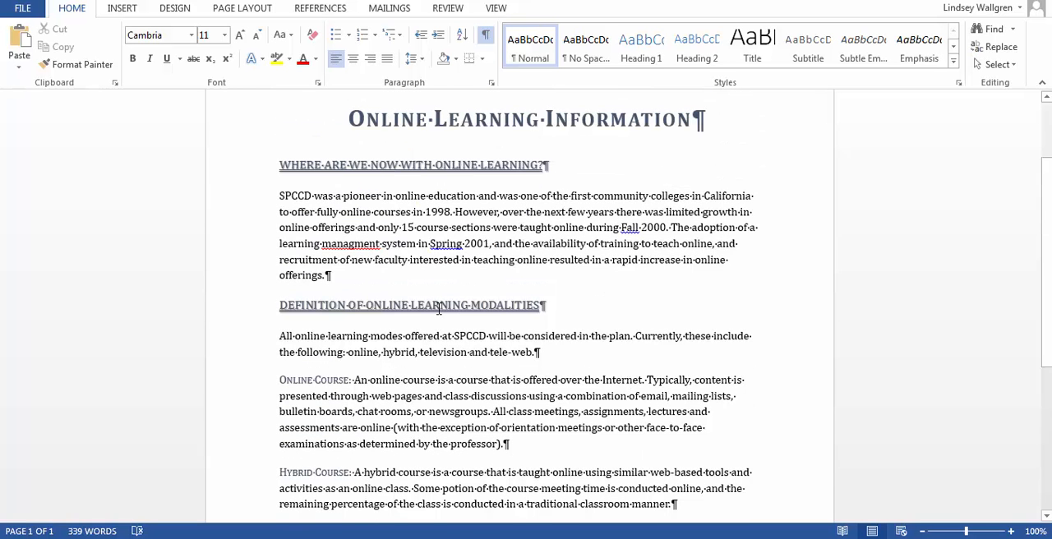
right_click(349, 243)
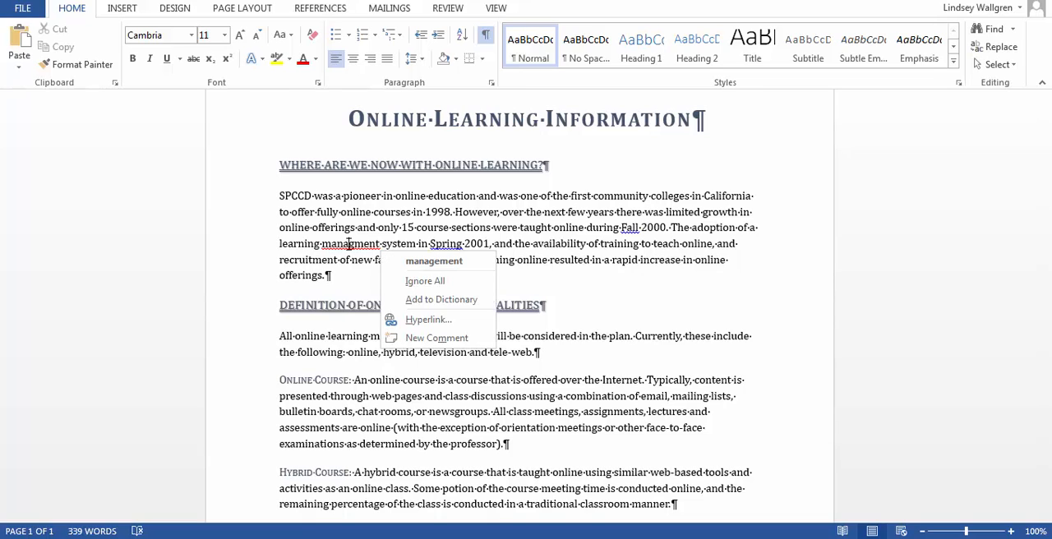
left_click(434, 262)
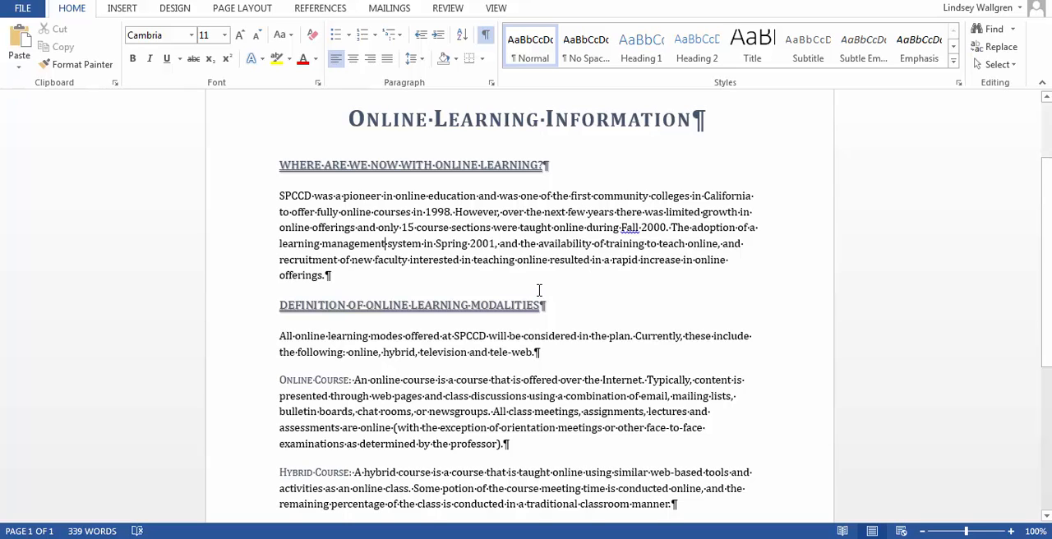
Search the document for the word "potion".
scroll(539, 290, "down", 1)
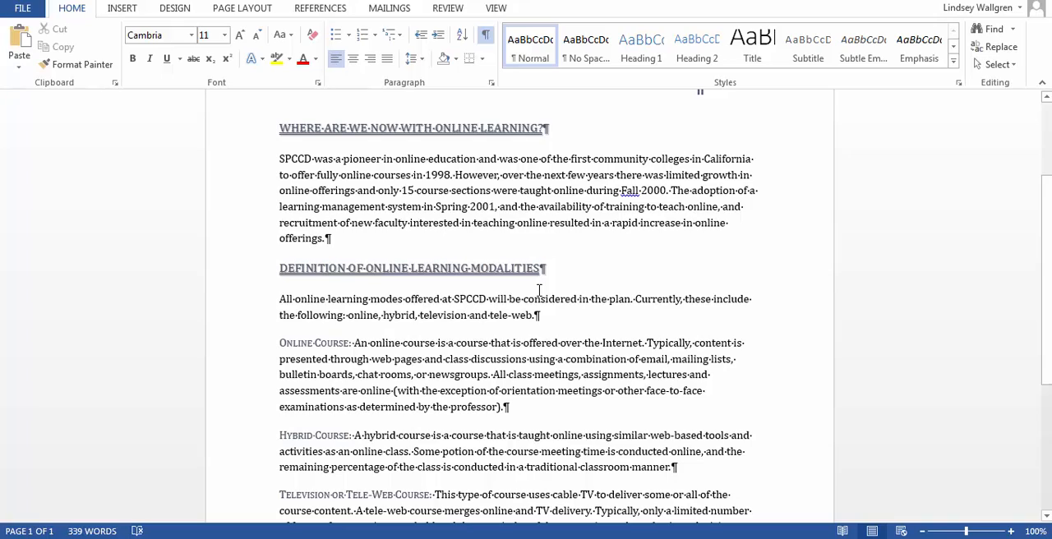
scroll(539, 289, "up", 3)
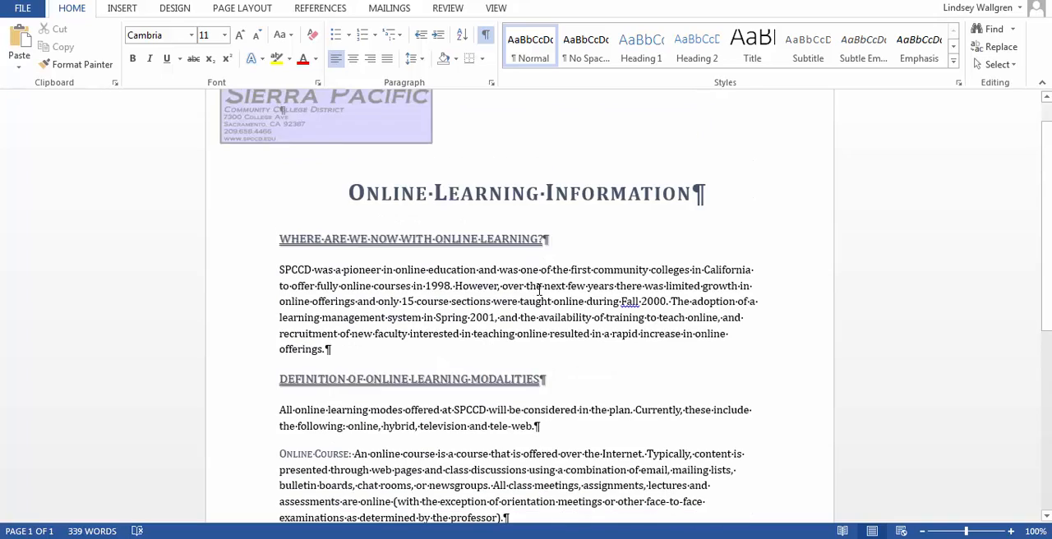
scroll(539, 290, "down", 8)
scroll(537, 290, "down", 2)
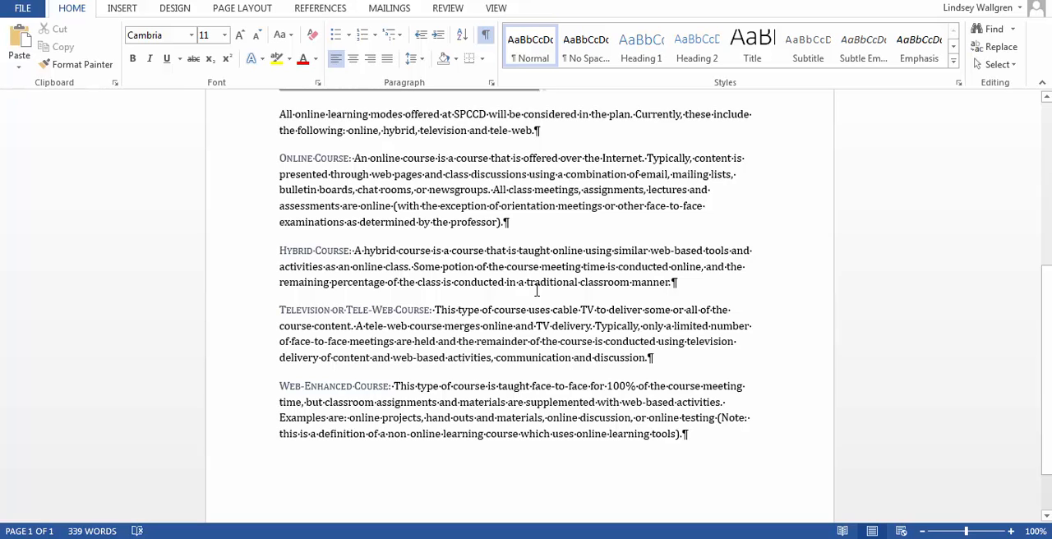
scroll(534, 289, "up", 3)
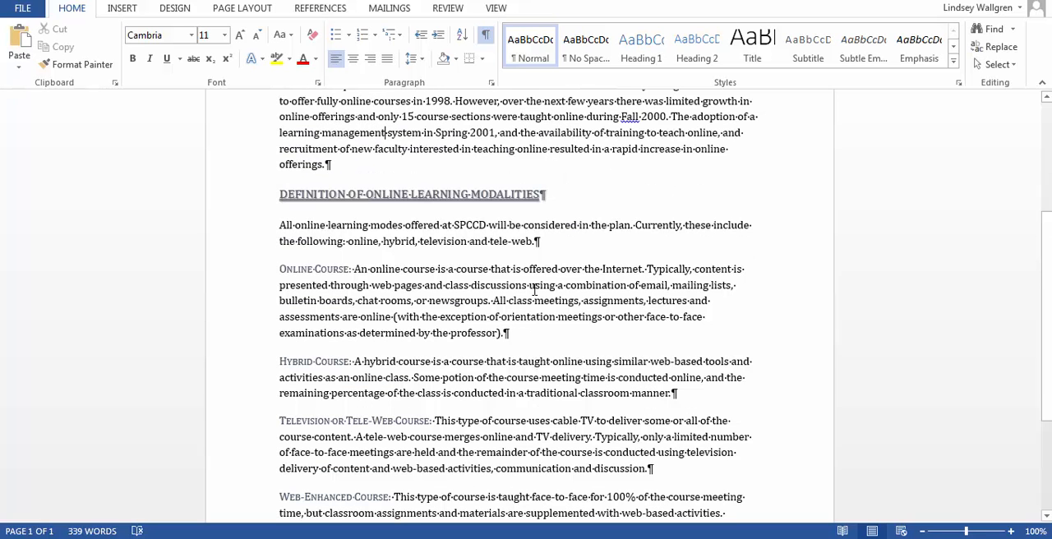
scroll(534, 290, "up", 2)
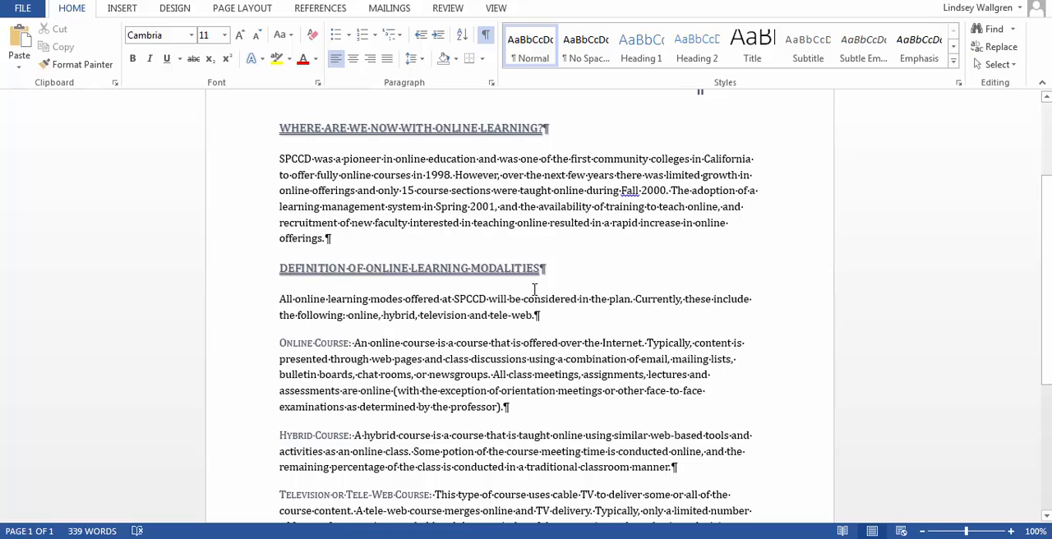
left_click(995, 30)
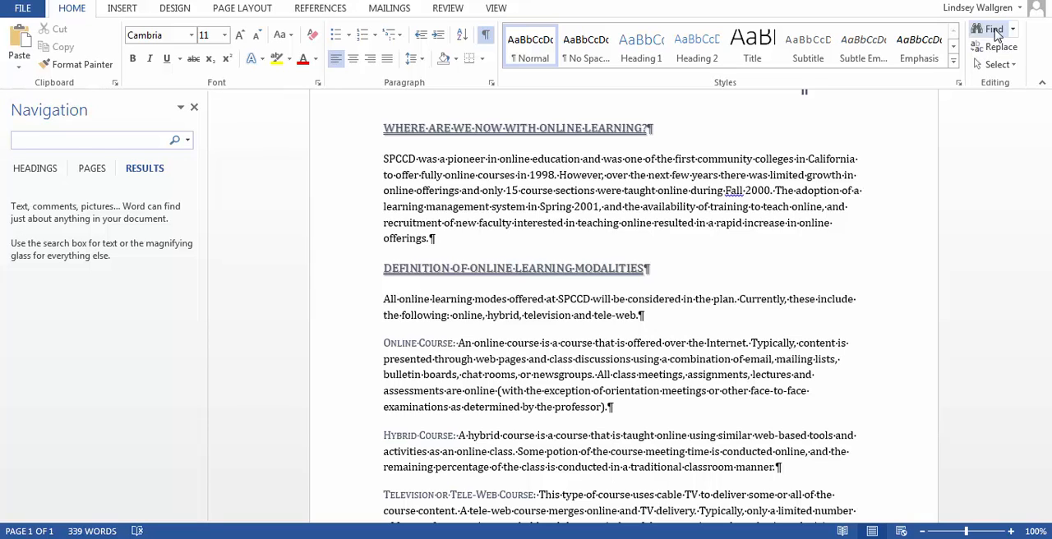
type("potion")
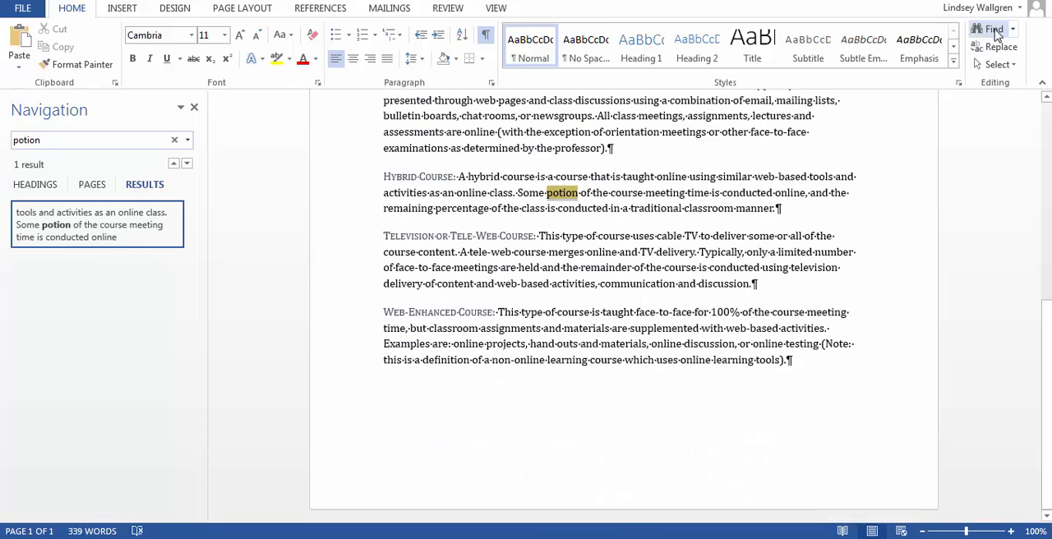
Check the word "potion" in the Hybrid Course paragraph for spelling suggestions and close the search results.
left_click(614, 207)
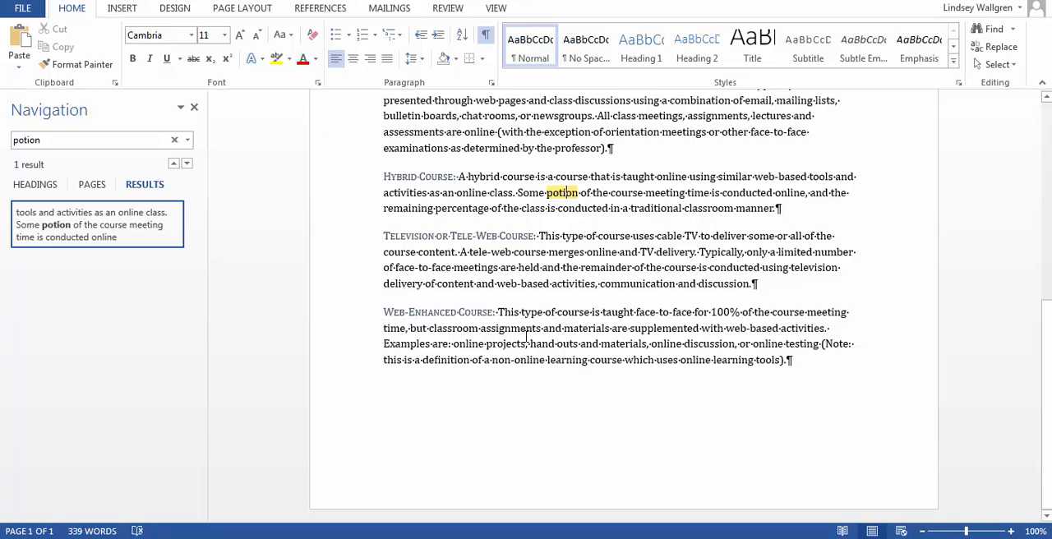
right_click(567, 195)
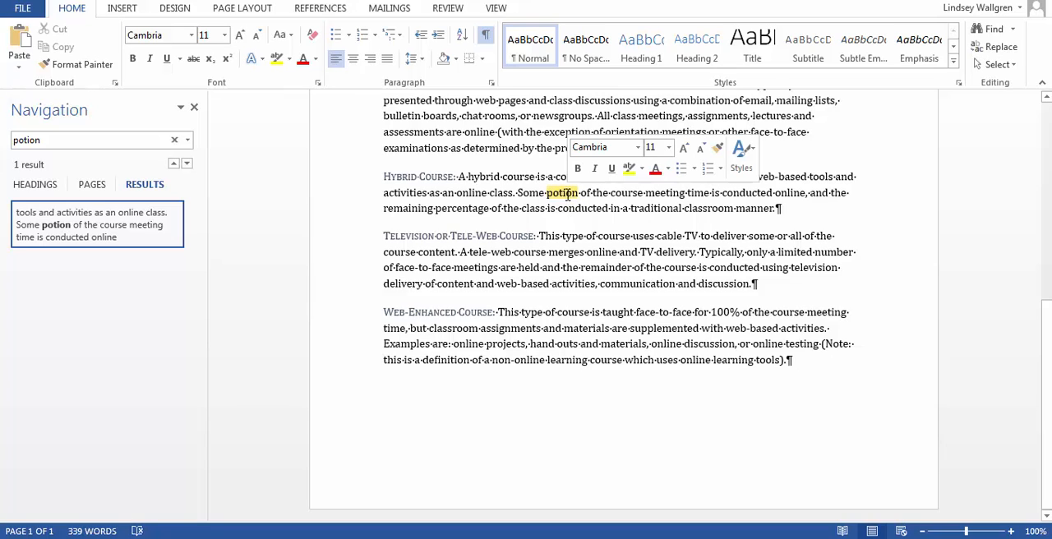
key("Escape")
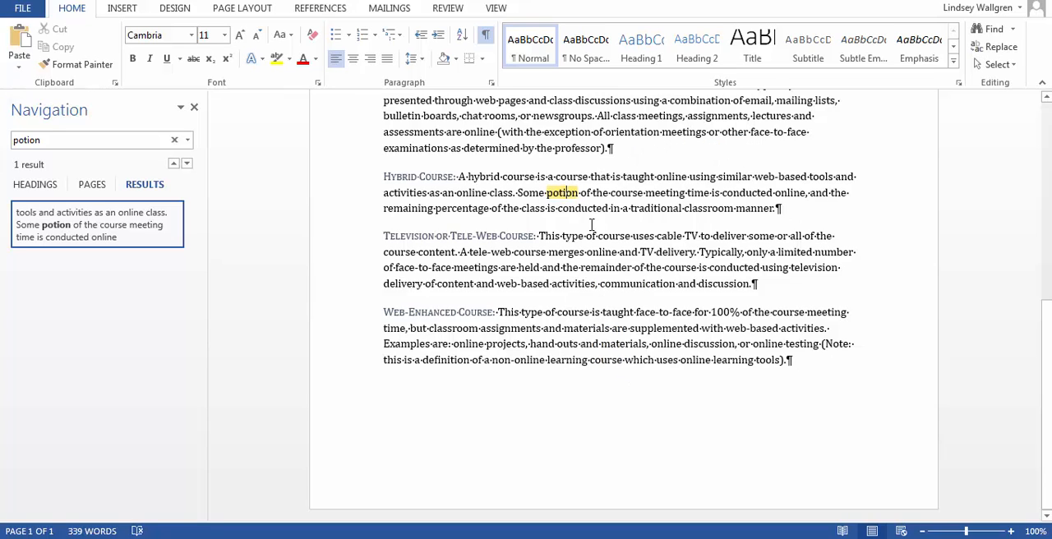
double_click(572, 208)
left_click(194, 107)
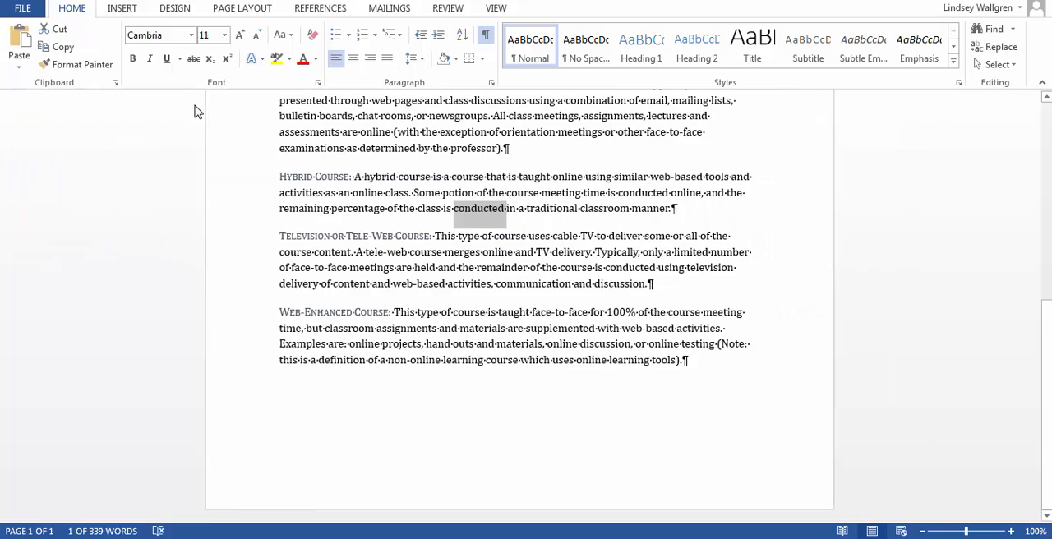
left_click(516, 208)
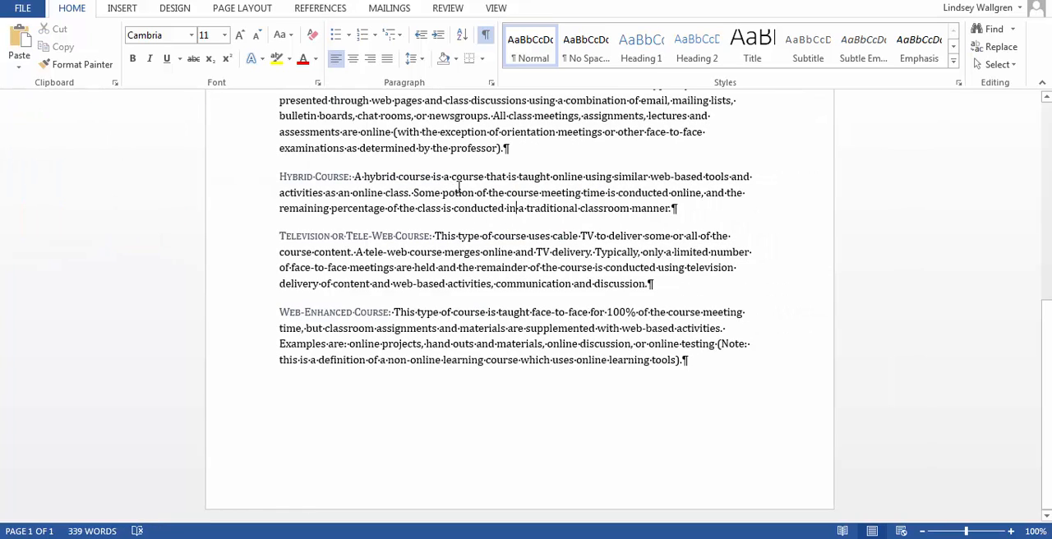
right_click(459, 188)
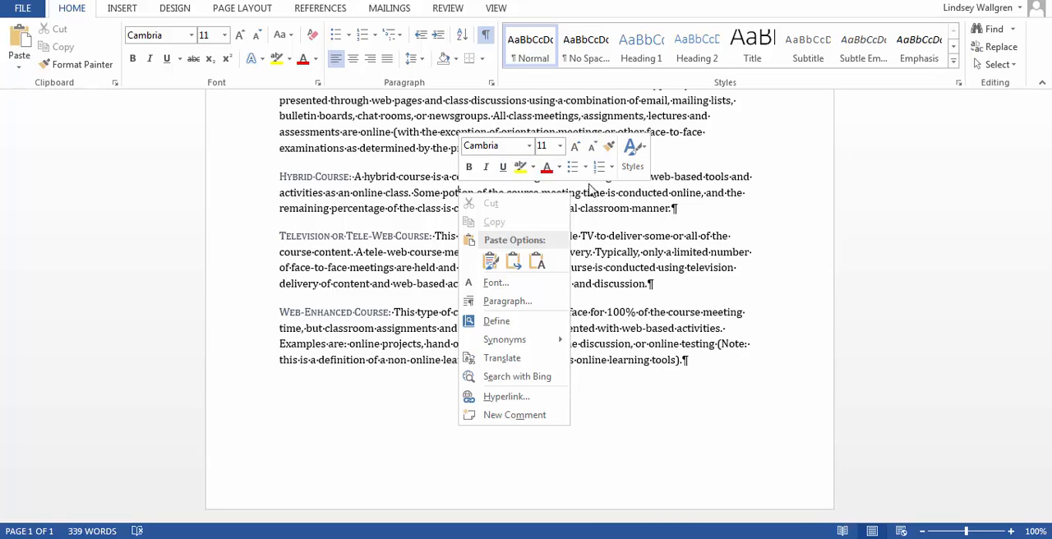
mouse_move(594, 538)
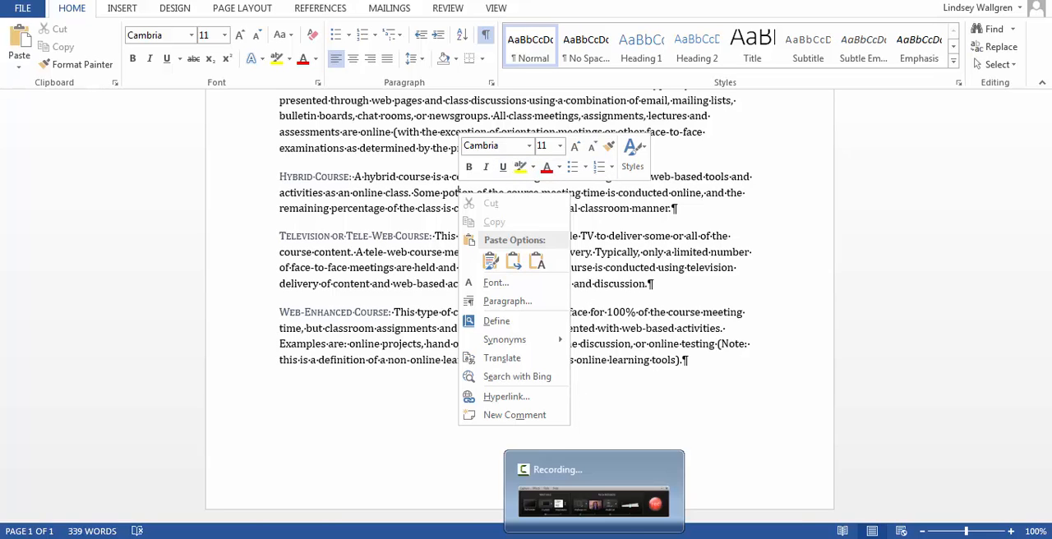
left_click(655, 510)
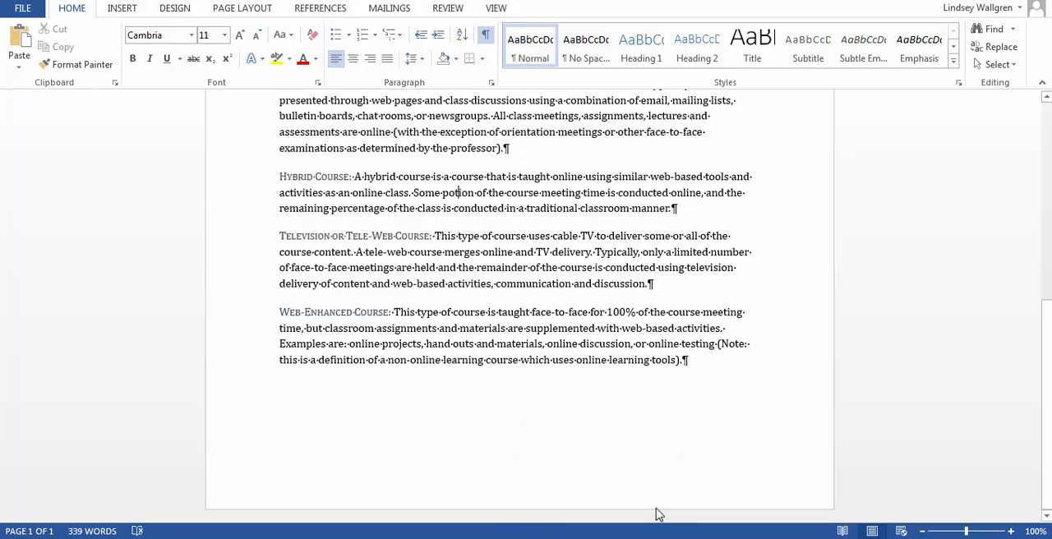
mouse_move(642, 538)
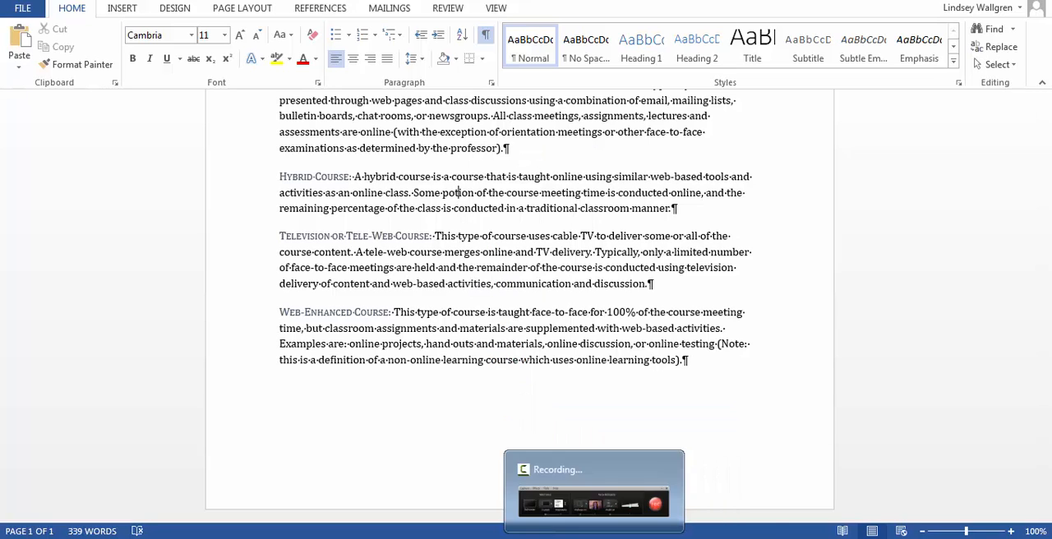
left_click(595, 538)
left_click(976, 500)
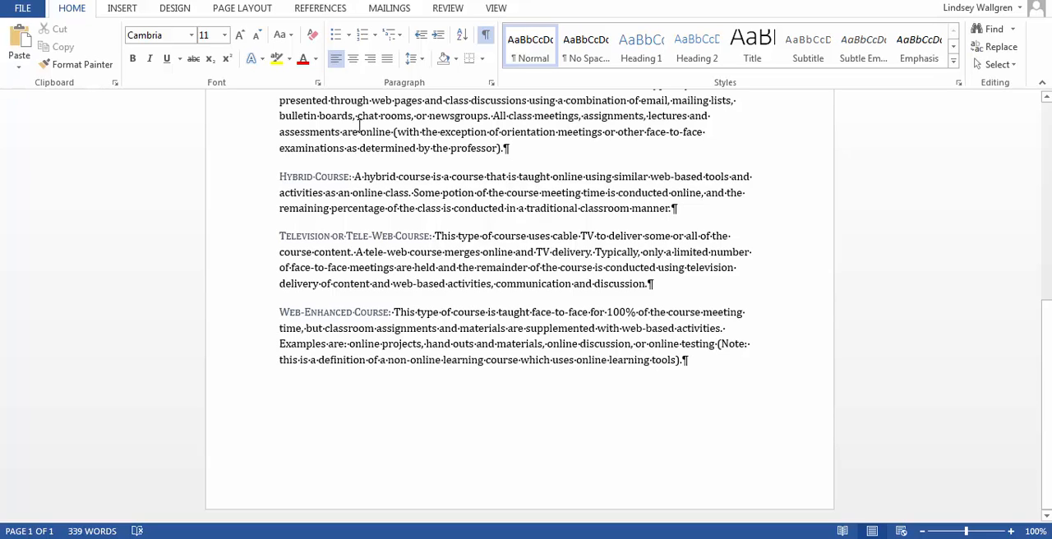
Run a spelling and grammar check on the document, ignoring the capitalization flags for "Fall" and "Spring".
left_click(449, 8)
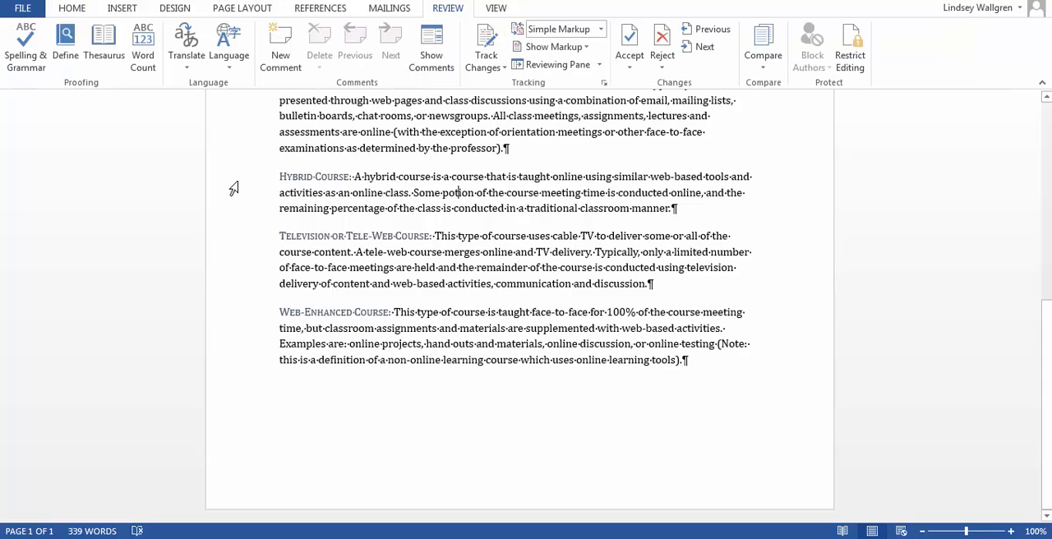
left_click(24, 46)
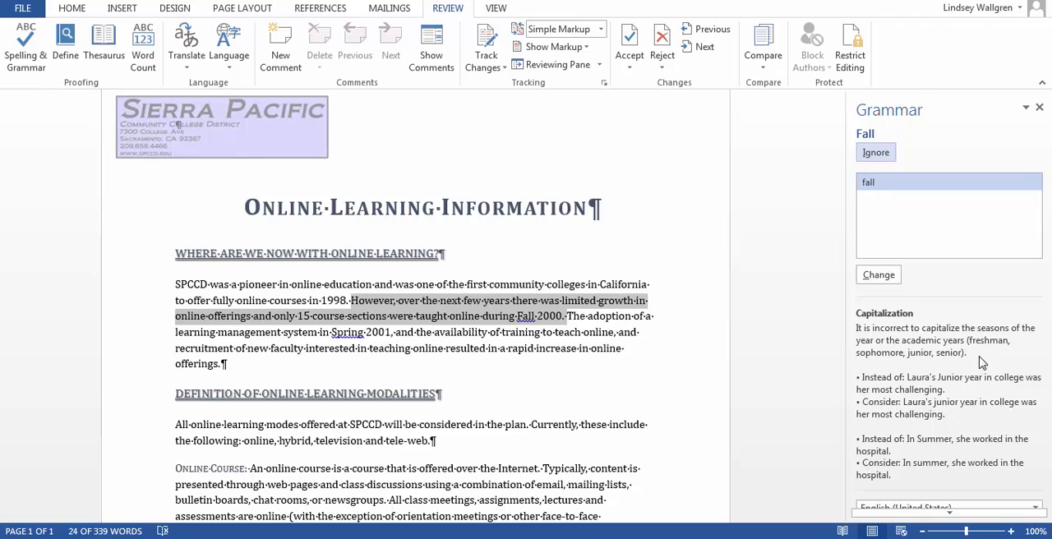
left_click(877, 155)
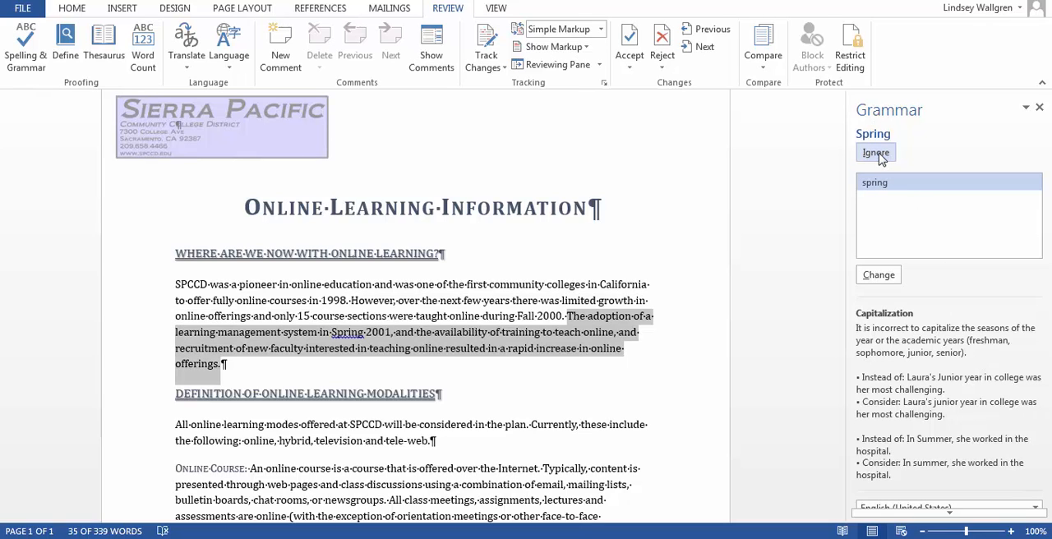
left_click(877, 155)
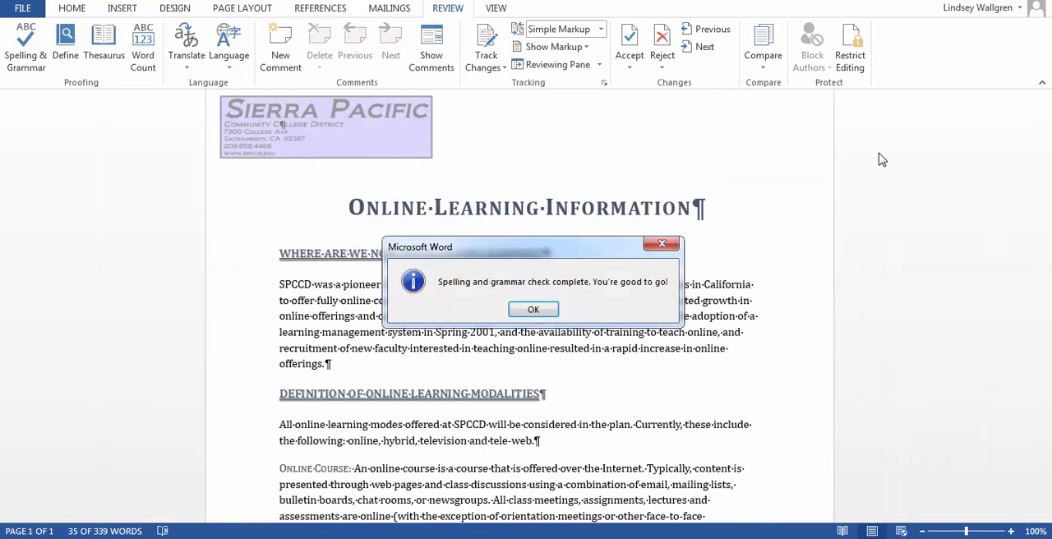
left_click(533, 310)
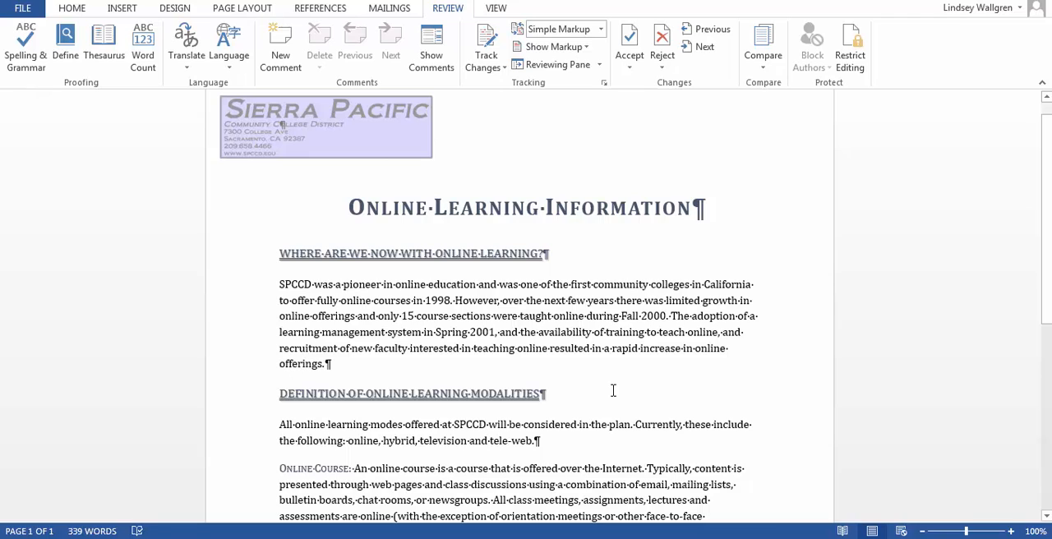
Correct "potion" to "portion" in the second sentence of the Hybrid Course paragraph.
scroll(613, 390, "down", 5)
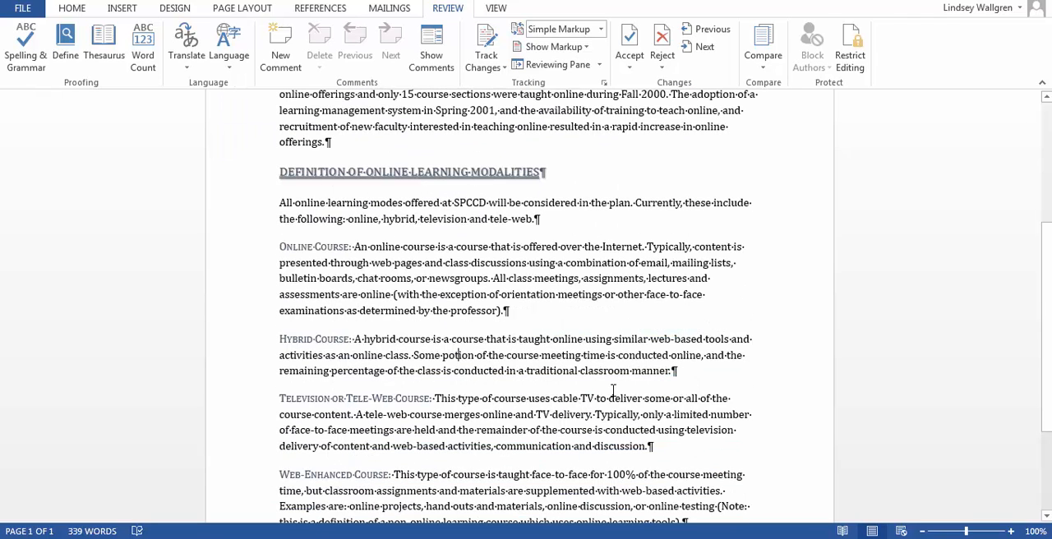
scroll(613, 391, "down", 1)
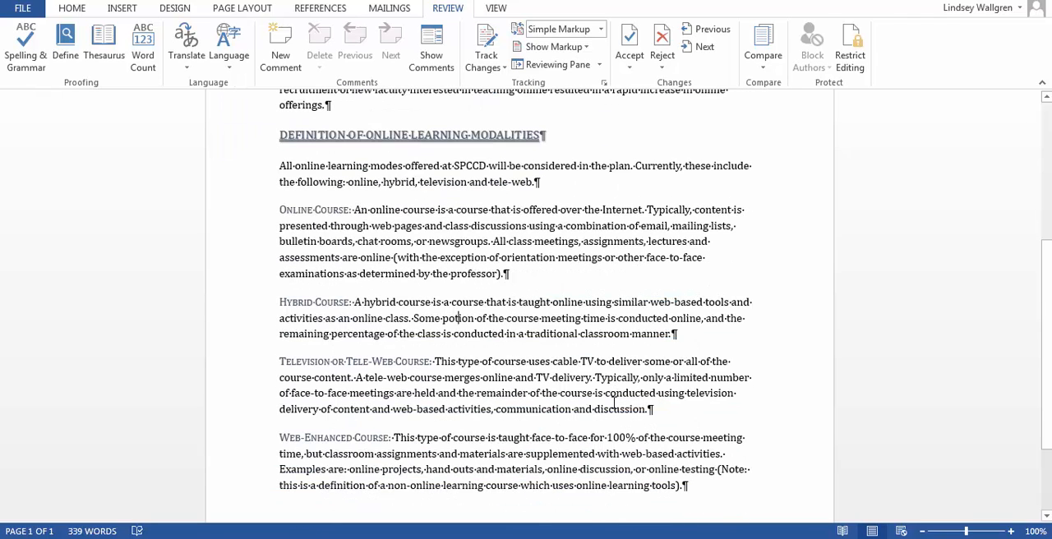
right_click(458, 318)
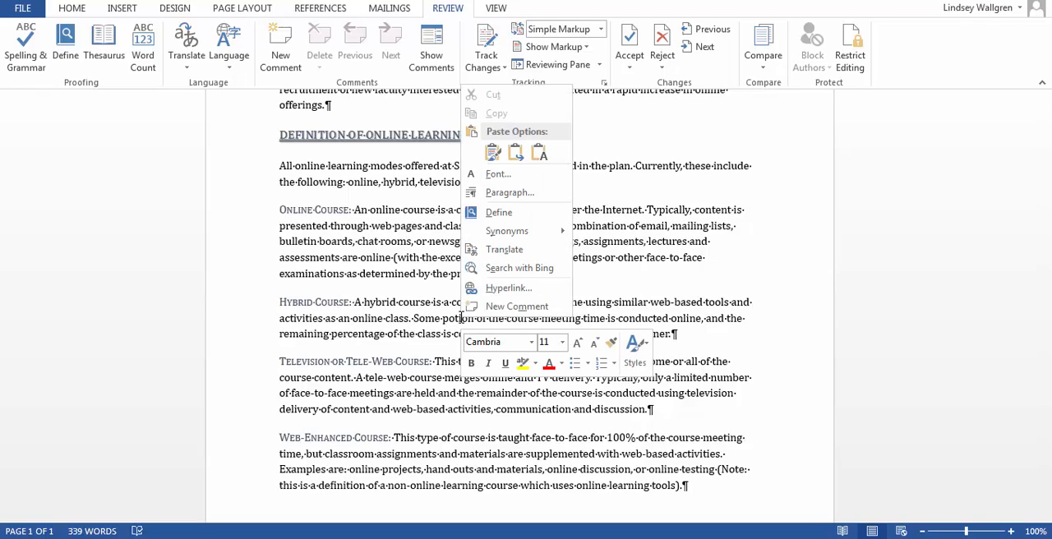
left_click(656, 267)
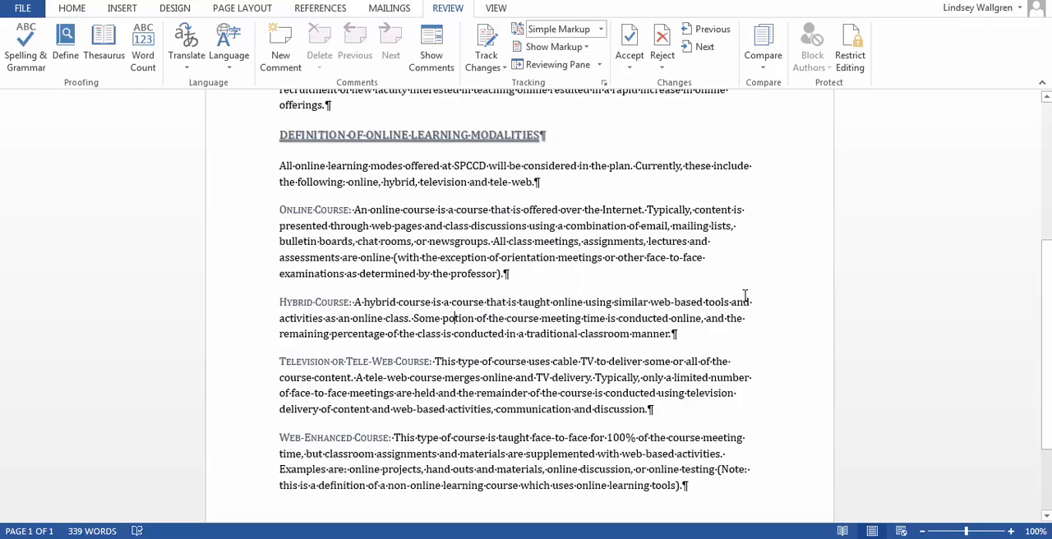
type("r")
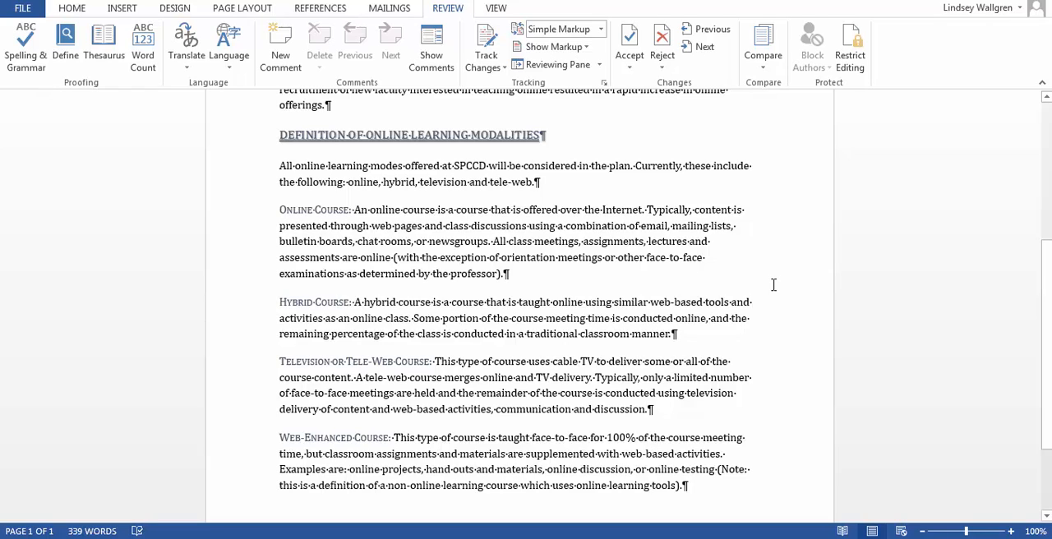
Italicize the parenthetical note at the end of the Web-Enhanced Course paragraph, from "(Note:" through the closing parenthesis.
left_click(72, 7)
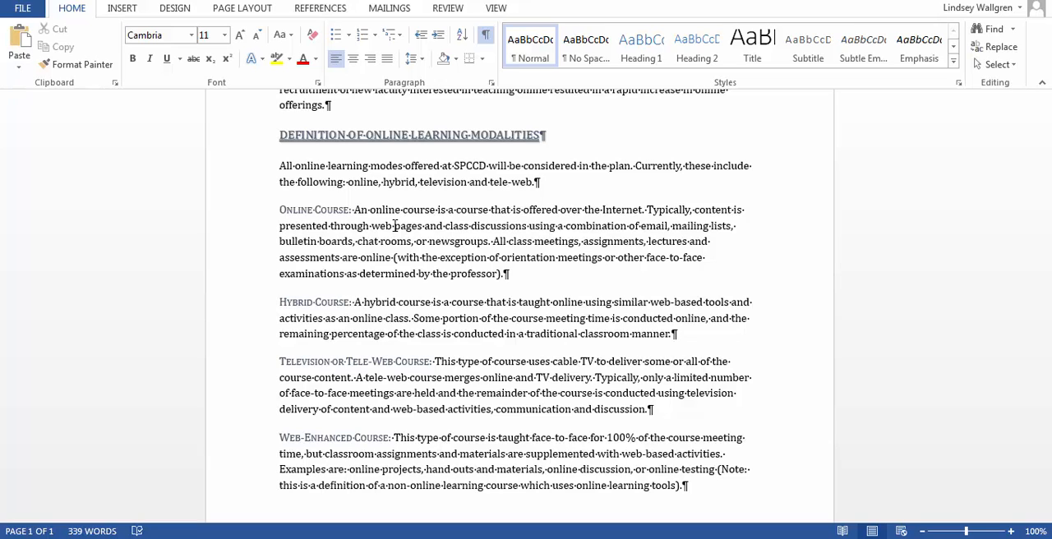
scroll(395, 225, "down", 3)
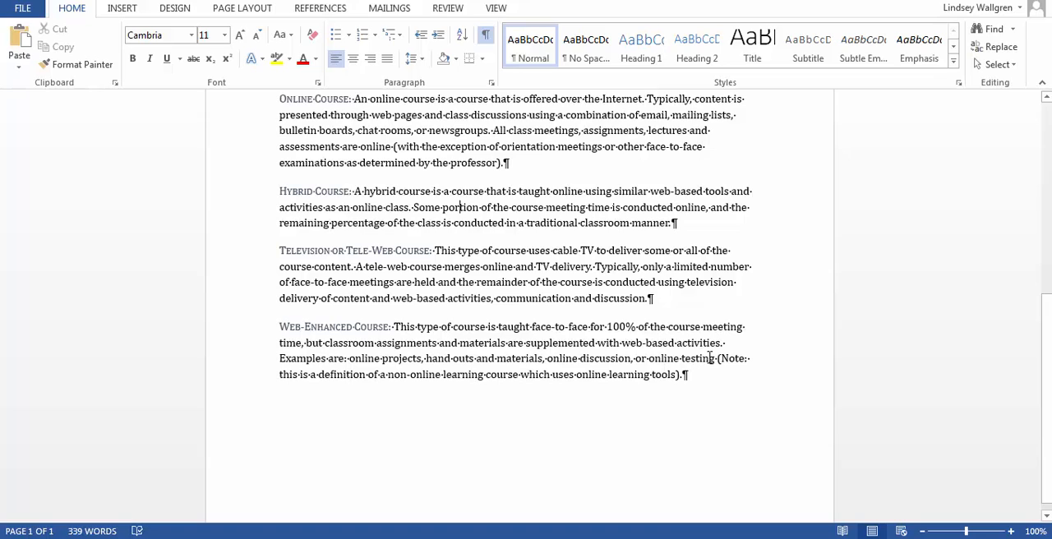
left_click_drag(717, 360, 740, 372)
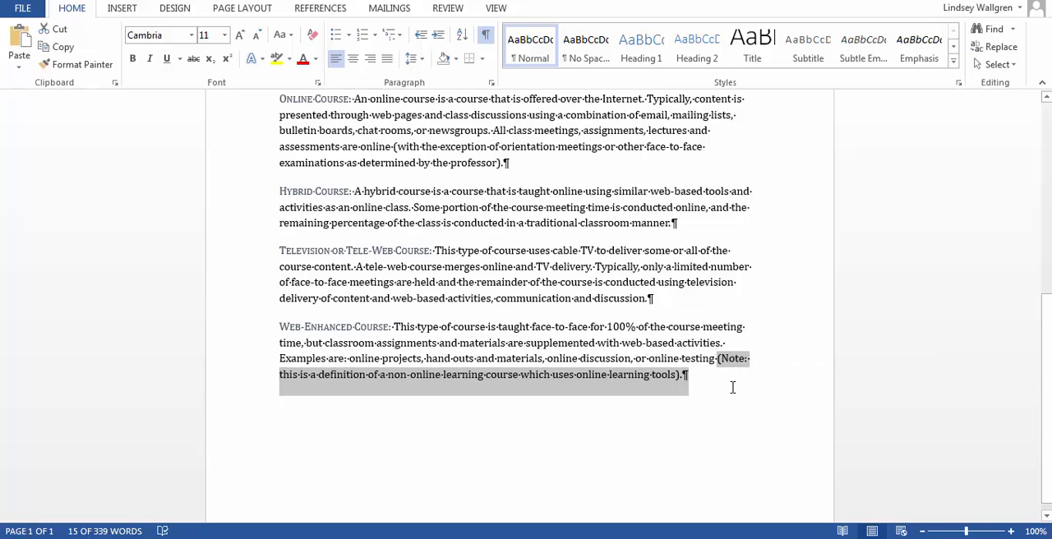
left_click(720, 360)
left_click_drag(720, 360, 678, 378)
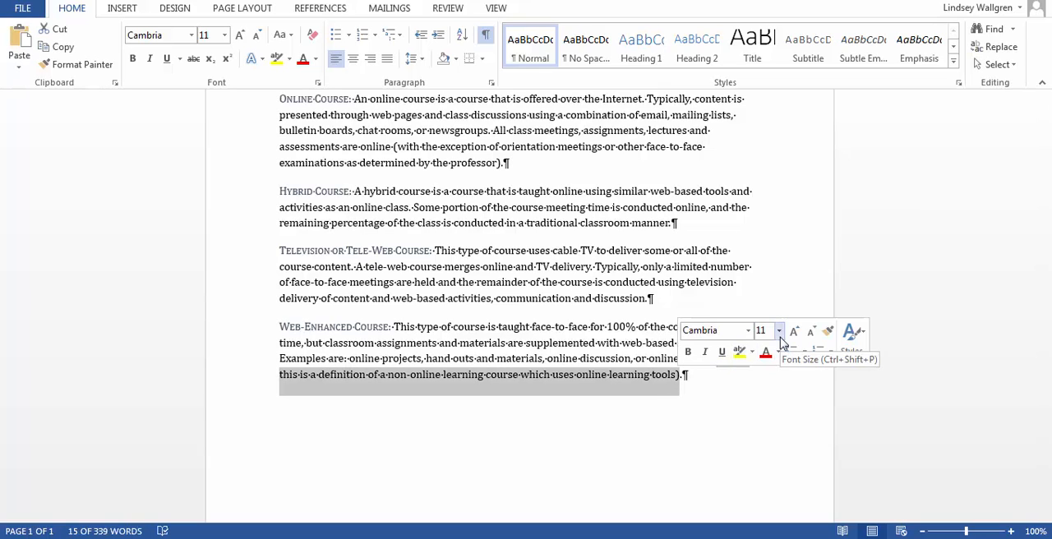
key("ctrl+i")
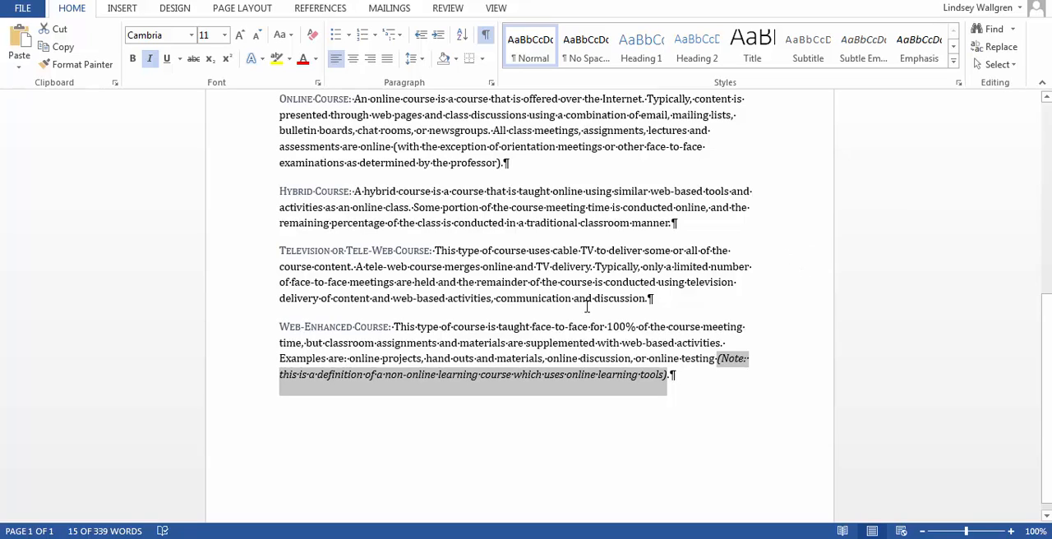
left_click(781, 285)
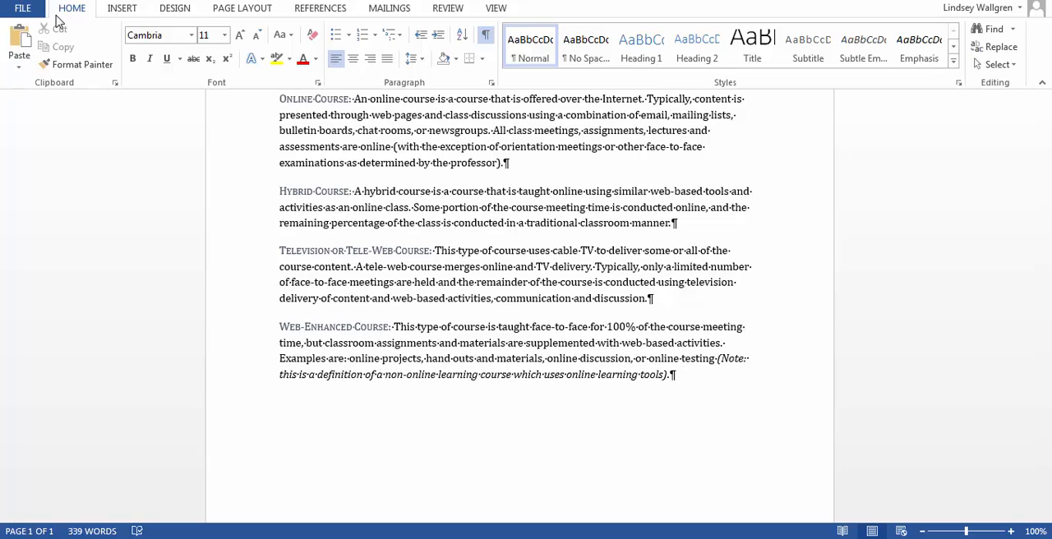
Show the document properties above the document and replace the author with the project's author name, declining AutoComplete.
left_click(22, 10)
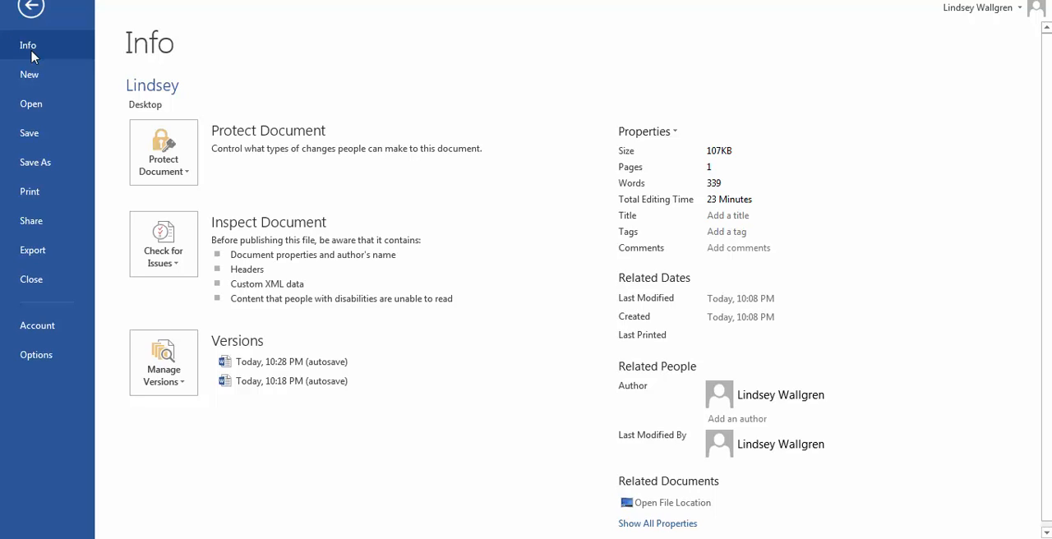
left_click(676, 134)
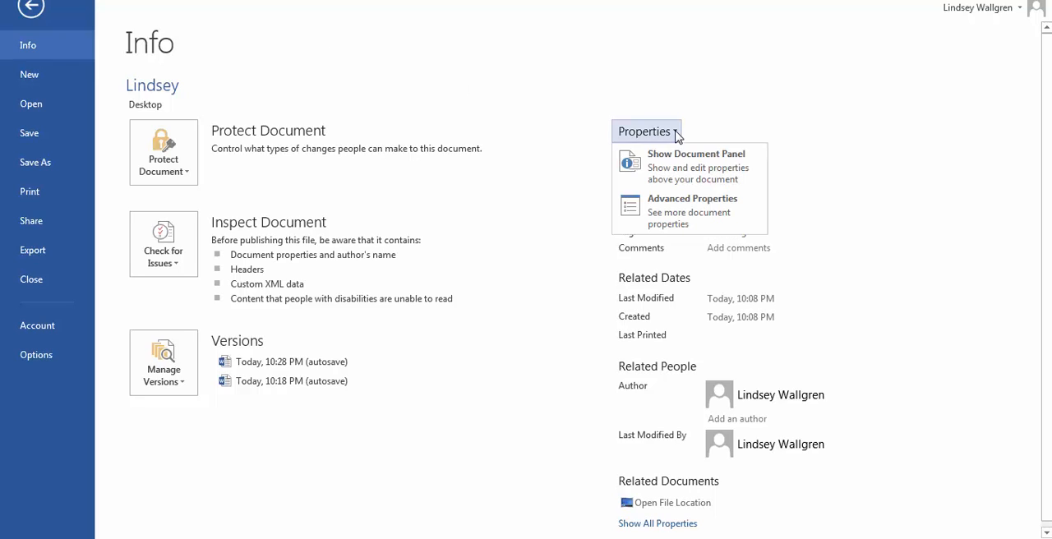
left_click(687, 168)
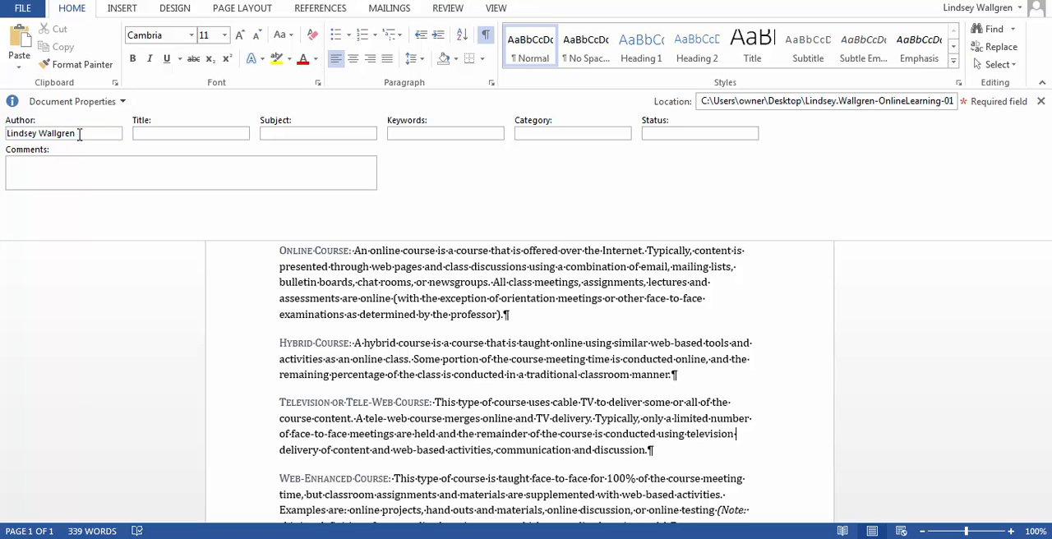
left_click_drag(82, 135, 3, 140)
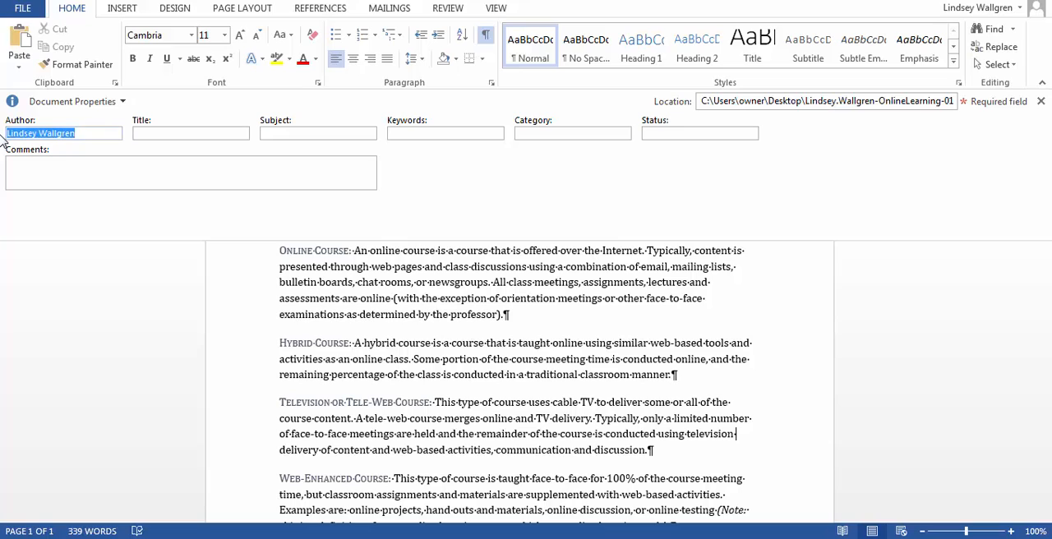
type("Tane")
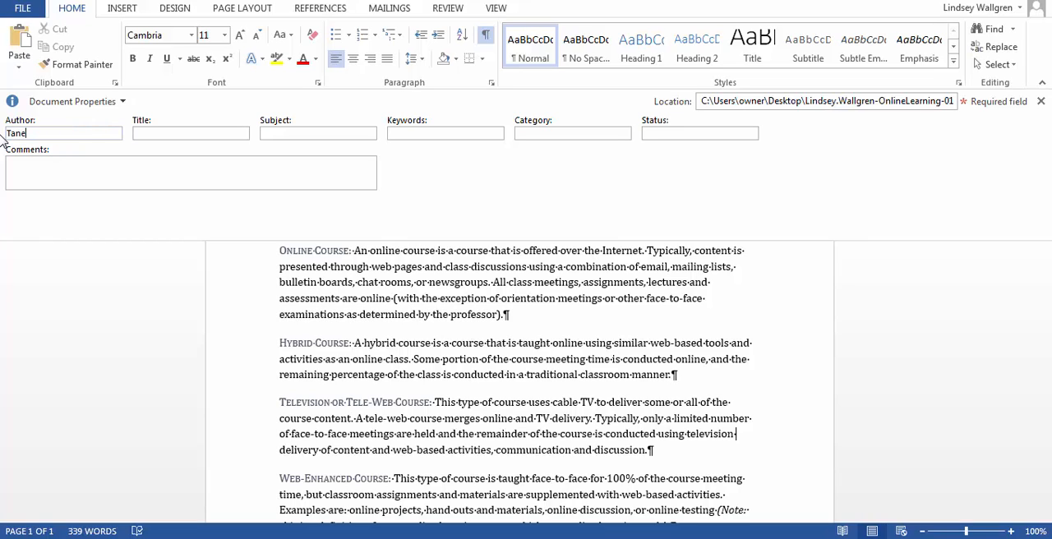
type("sha Morris")
left_click(166, 133)
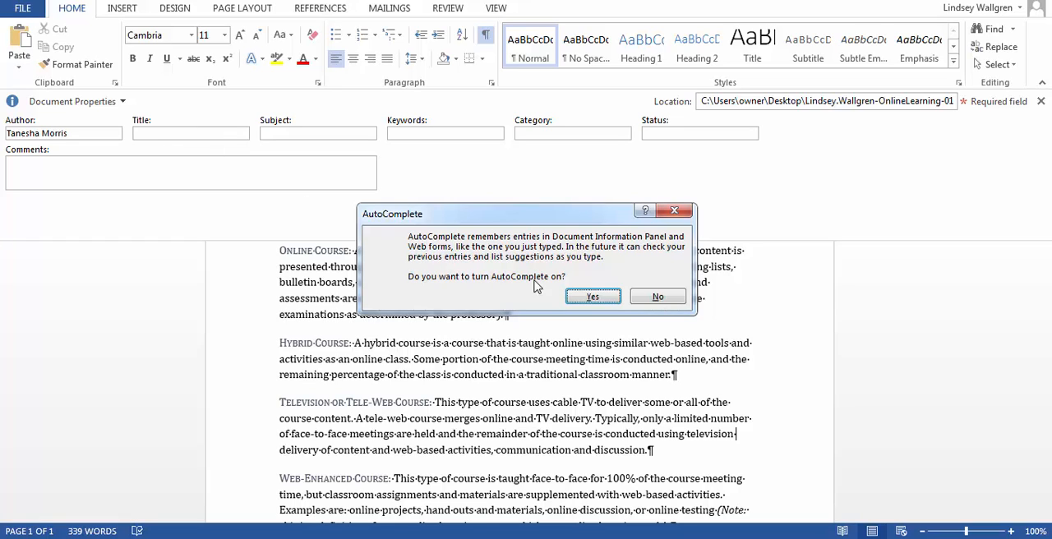
left_click(662, 297)
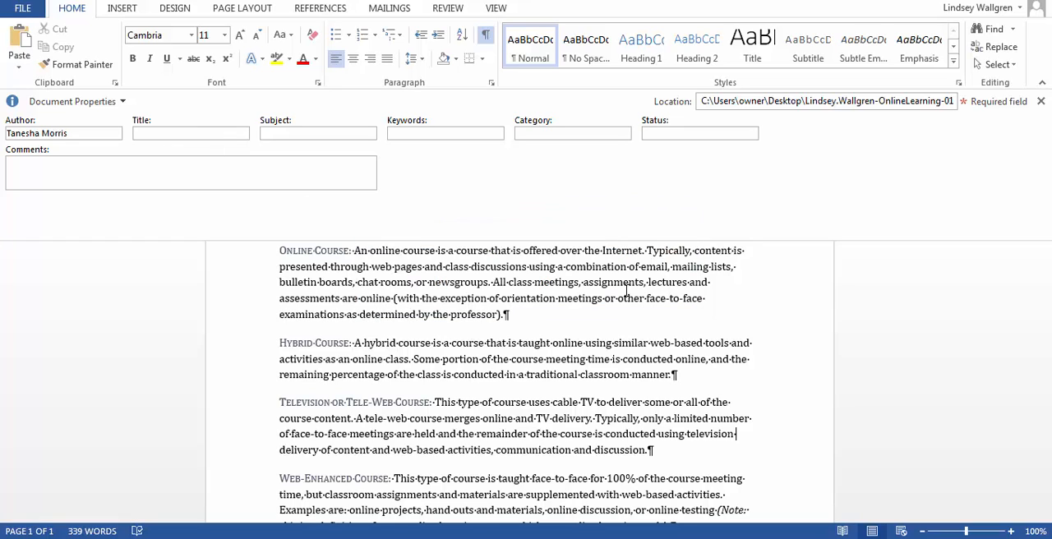
Set the document's title property to "Online Learning Information" and its subject to "Online Learning".
left_click(166, 137)
type("Online tearning Information")
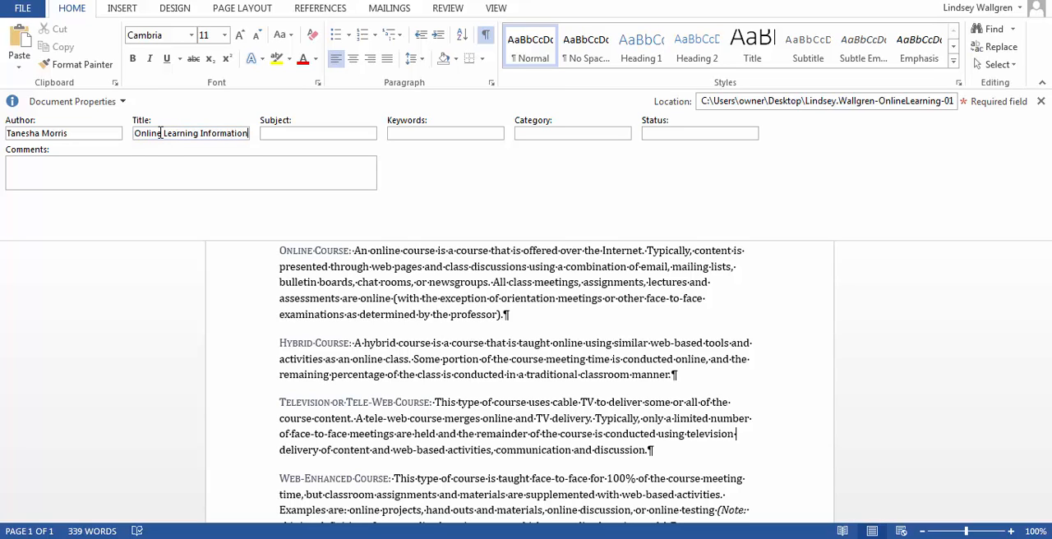
left_click(317, 131)
type("Online Learning")
Set the document's status property to "Draft" and close the document properties.
left_click(656, 132)
type("Draft")
left_click(1041, 101)
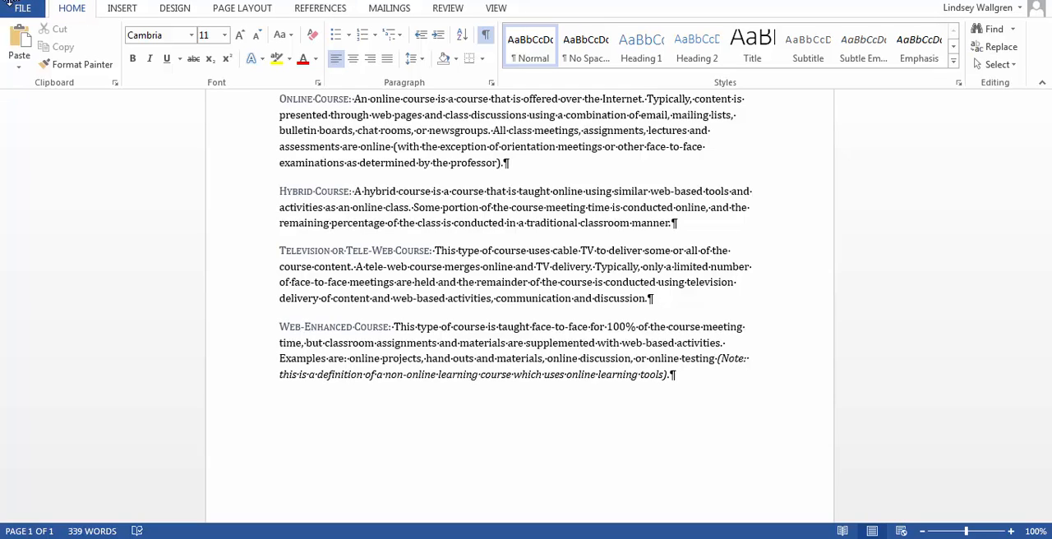
Save the online learning handout and close it, keeping its changes.
left_click(8, 4)
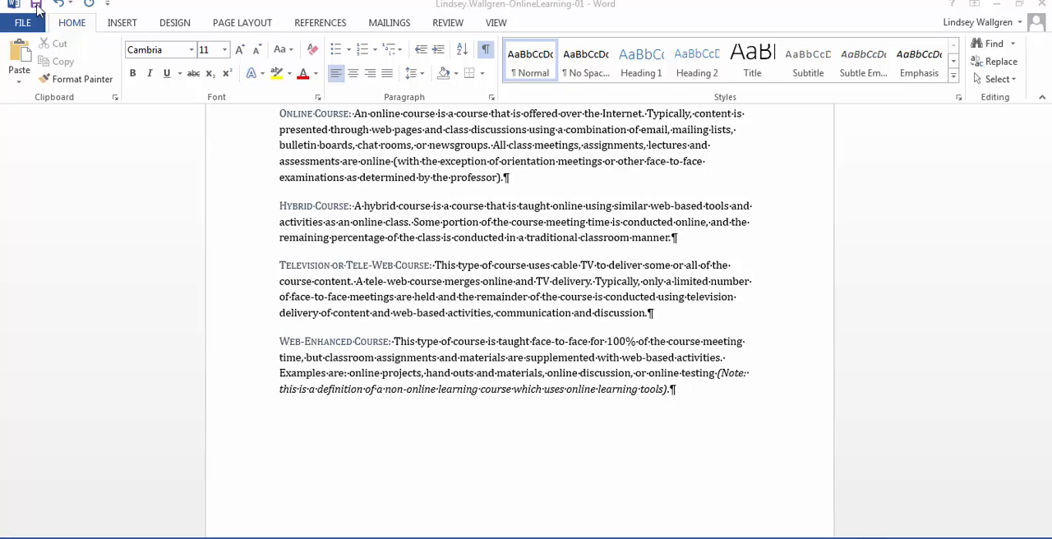
left_click(37, 9)
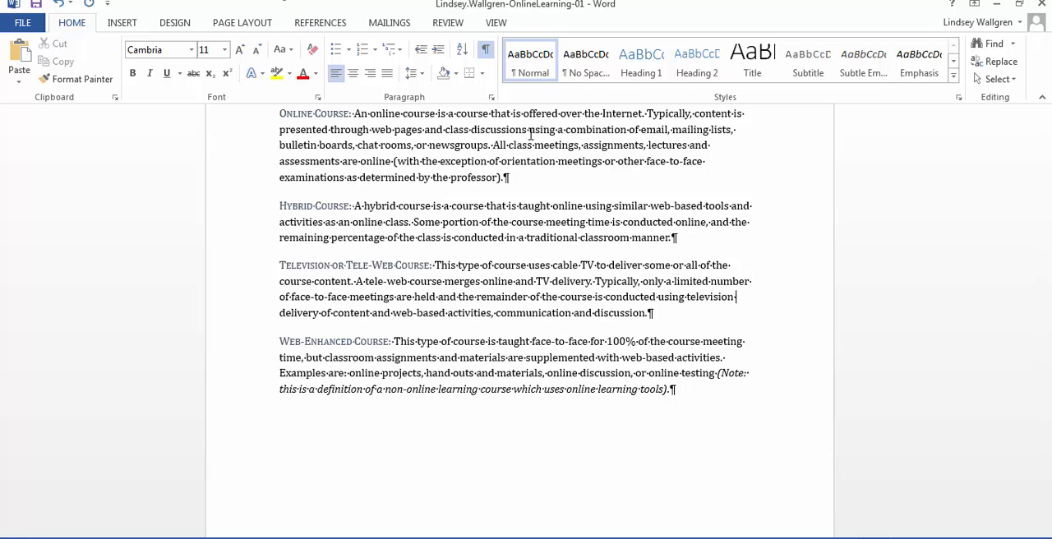
scroll(485, 281, "up", 2)
scroll(485, 281, "up", 6)
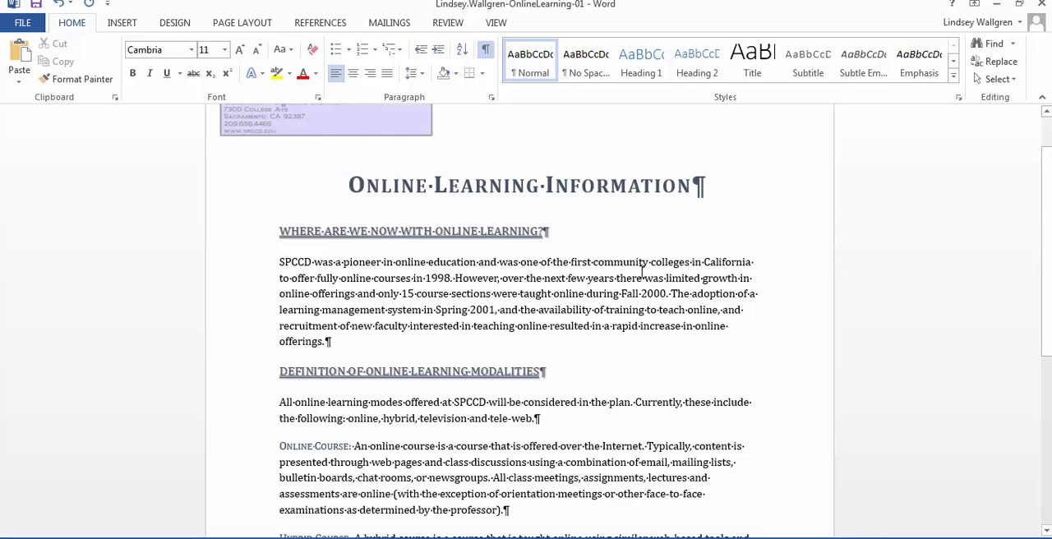
scroll(641, 271, "up", 2)
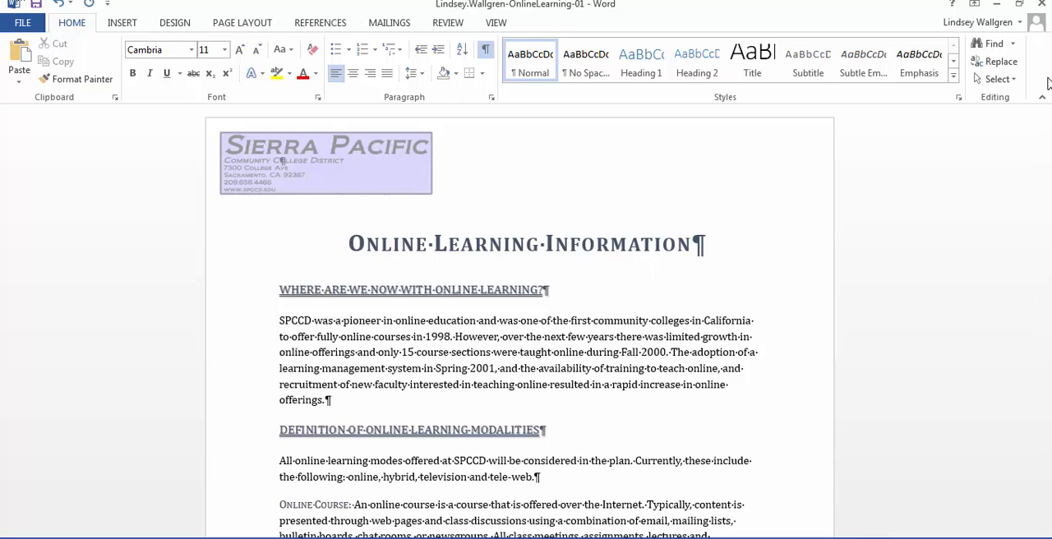
left_click(1044, 5)
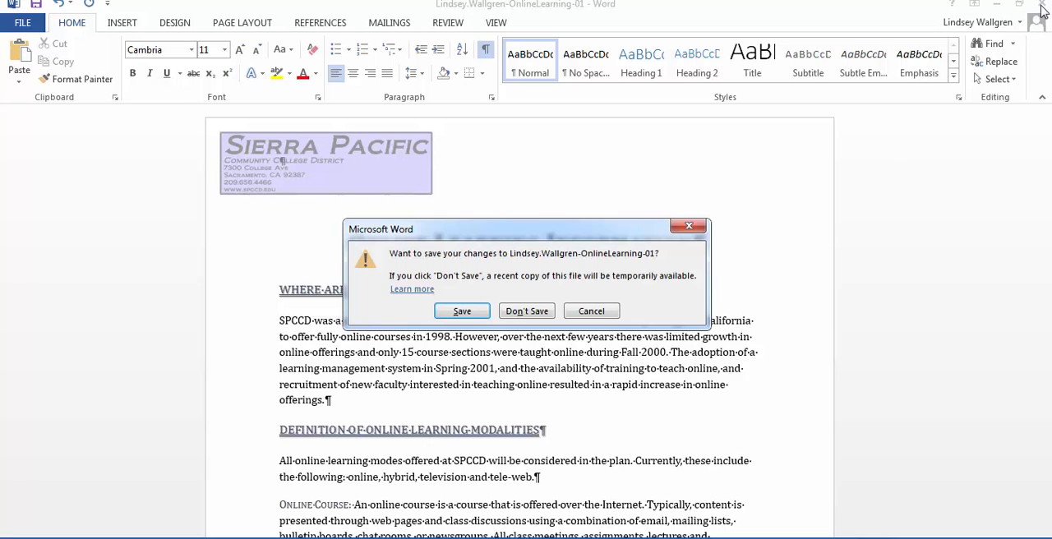
left_click(462, 315)
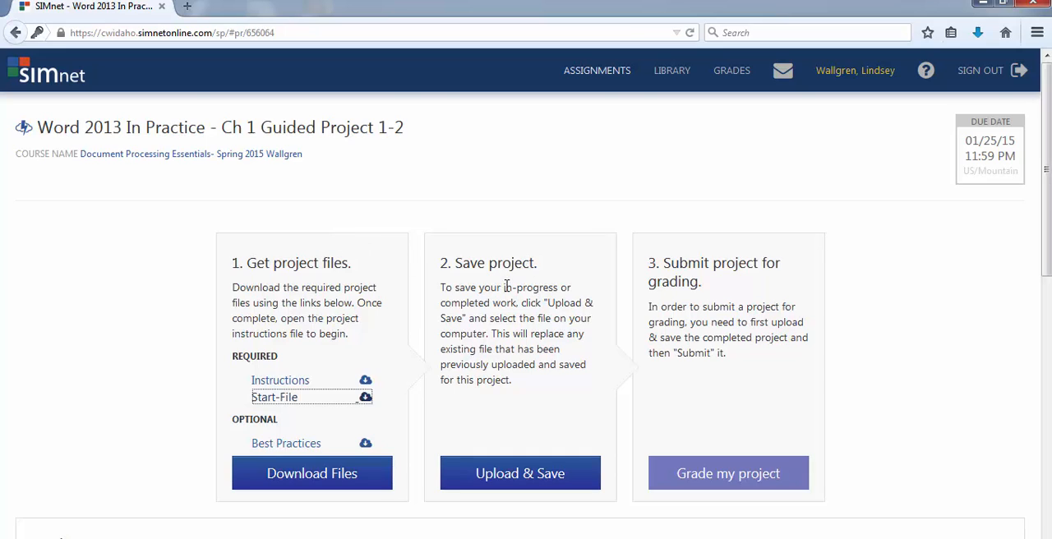
Start the project upload and show the desktop files in Details view, sorted by most recent date modified, with a wider Name column.
left_click(519, 475)
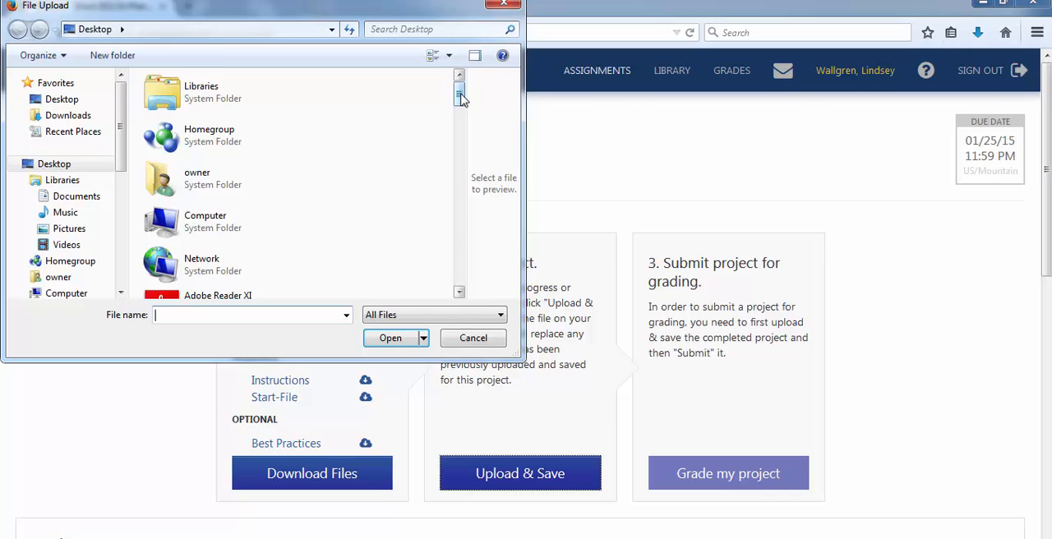
left_click_drag(460, 97, 459, 66)
left_click(448, 56)
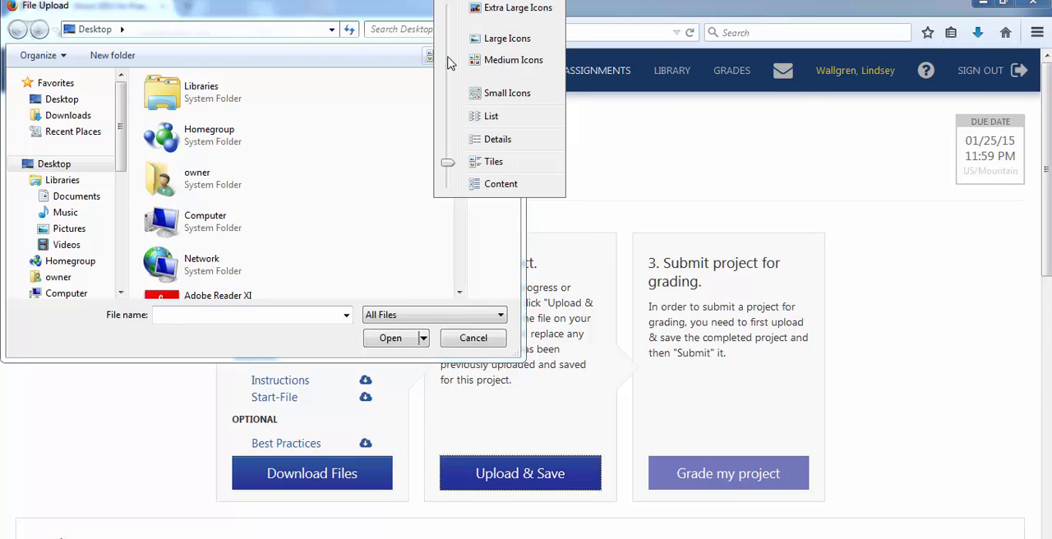
left_click(479, 140)
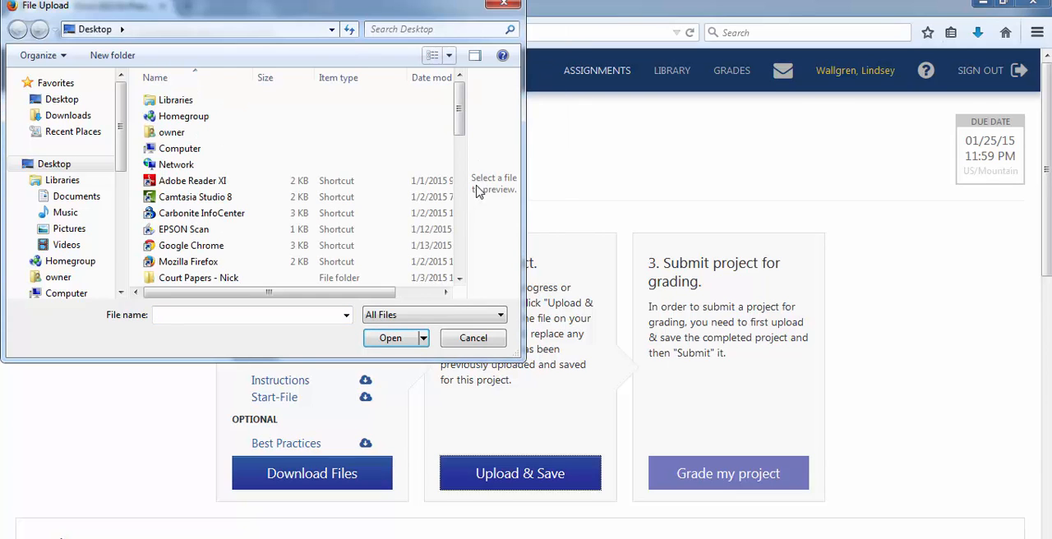
left_click(434, 77)
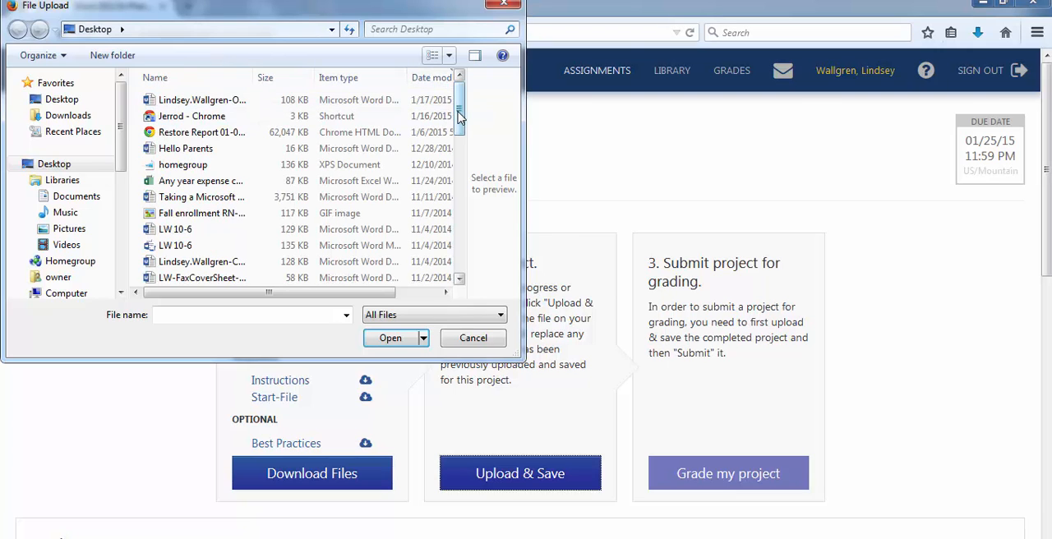
left_click_drag(255, 77, 294, 77)
Upload and save the online learning handout to the project without submitting it for grading.
left_click(246, 100)
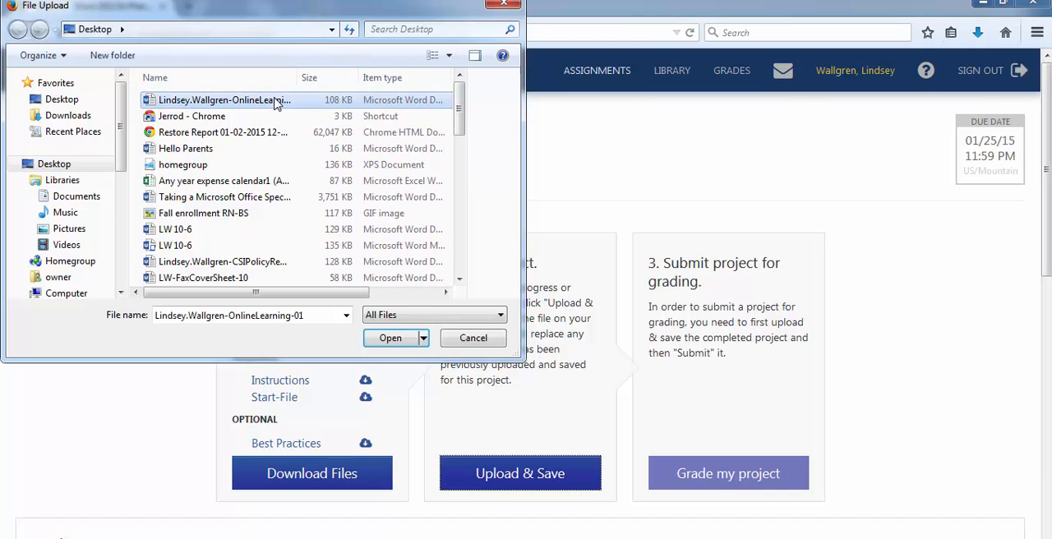
left_click(409, 340)
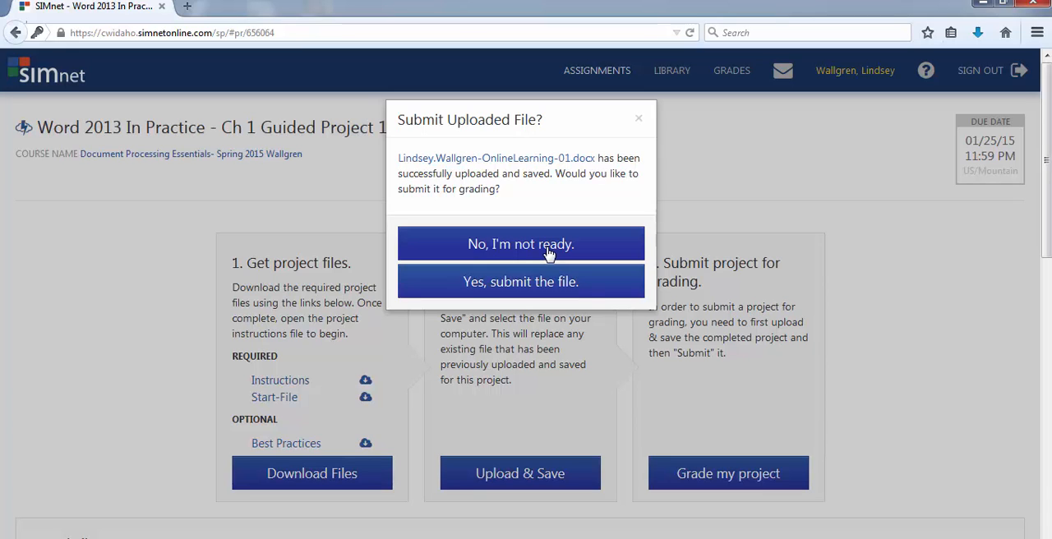
left_click(488, 257)
Upload the online learning handout from the desktop again and submit it for grading.
scroll(588, 286, "down", 2)
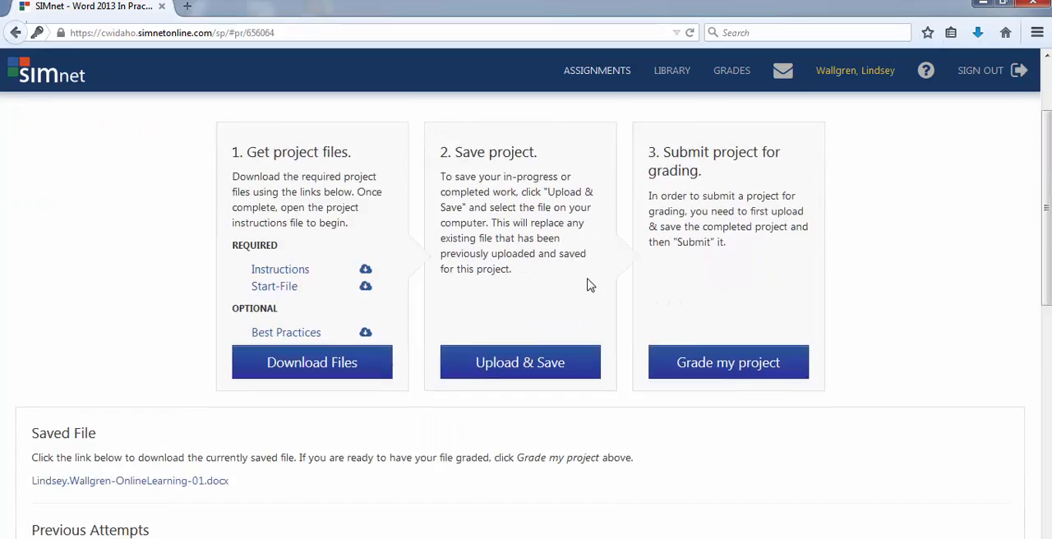
scroll(587, 286, "down", 2)
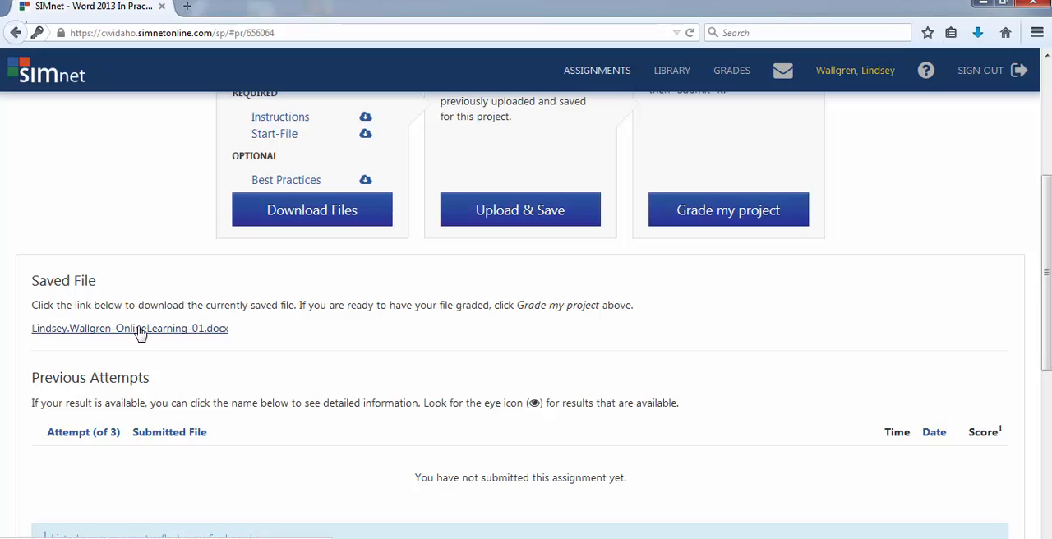
left_click(536, 214)
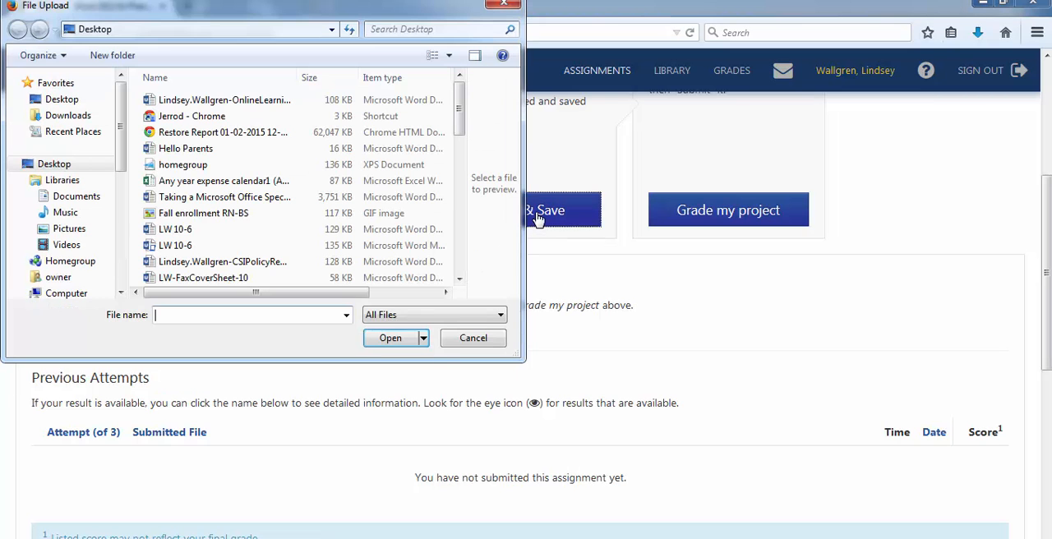
left_click(283, 100)
left_click(390, 339)
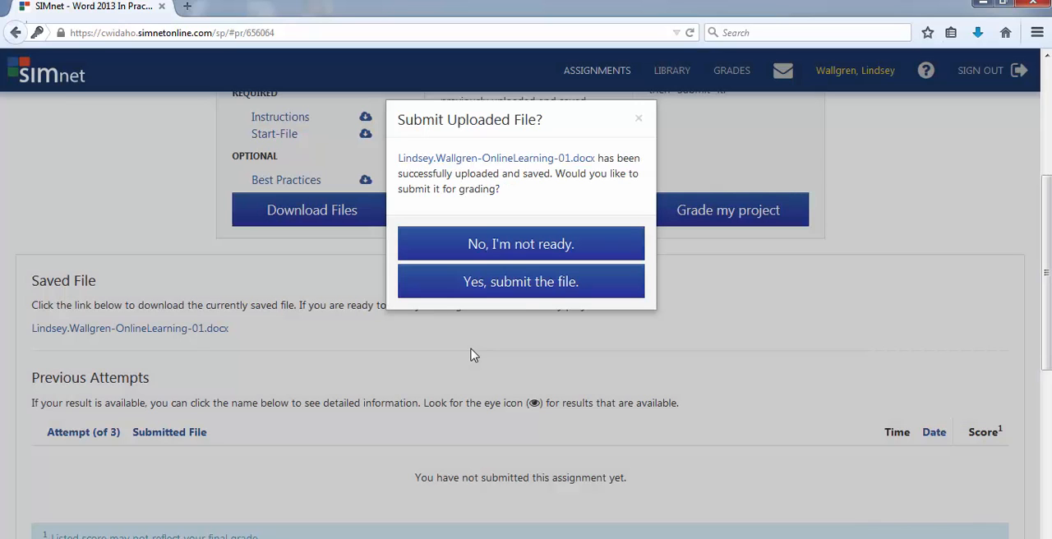
left_click(509, 285)
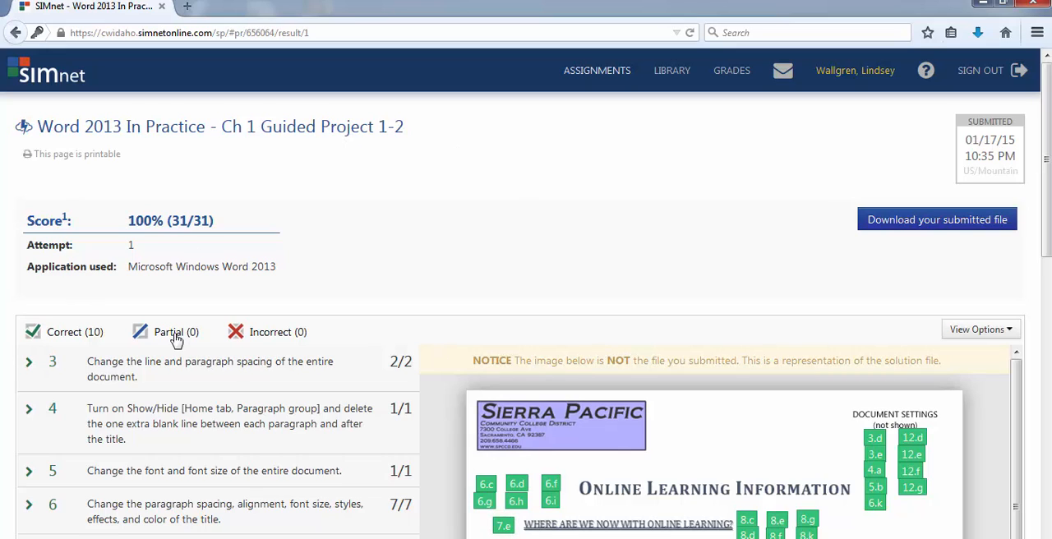
Expand the graded details of step 3, covering the line and paragraph spacing of the entire document.
scroll(151, 359, "down", 2)
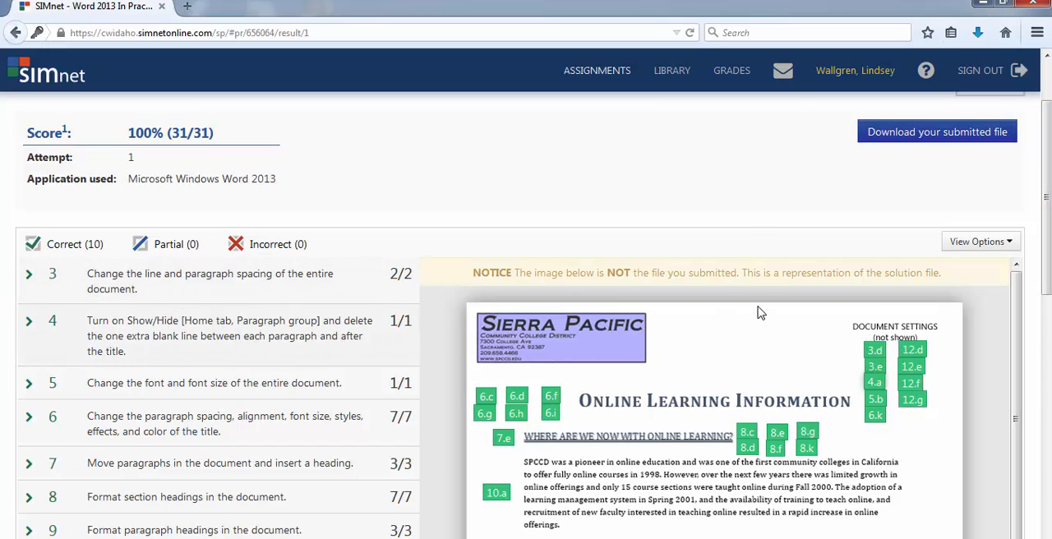
scroll(726, 496, "down", 1)
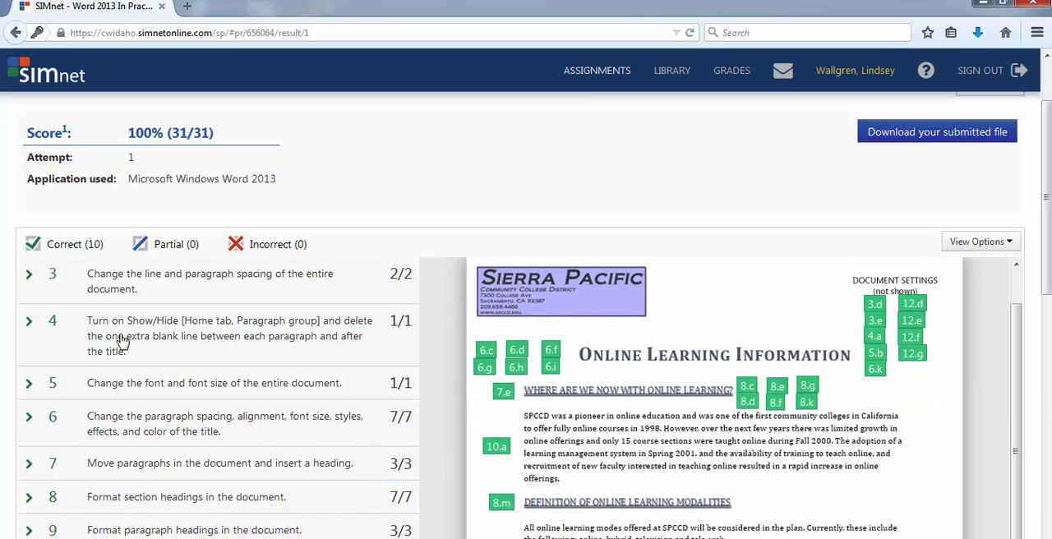
left_click(35, 278)
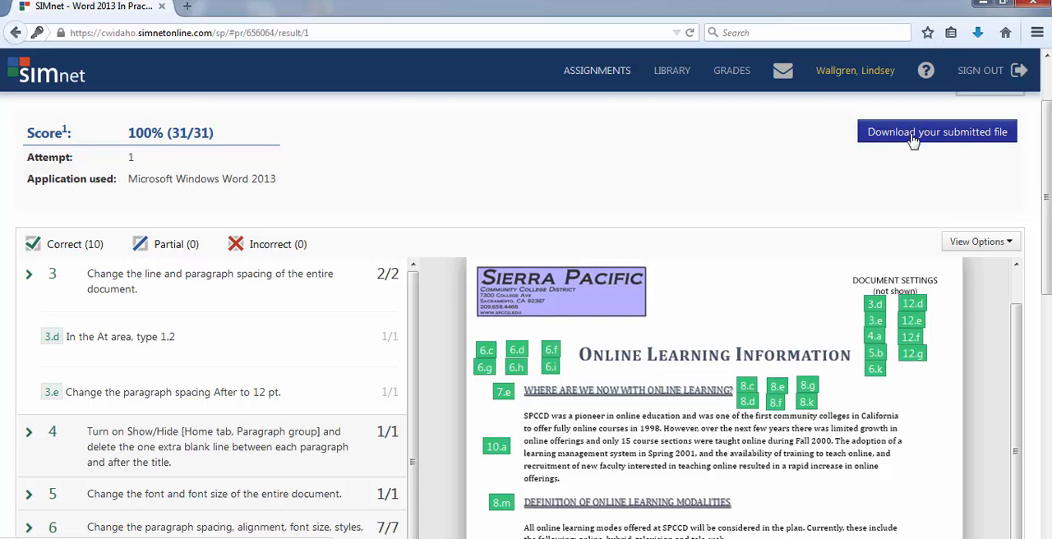
Examine the graded project's overall score, the scores for its individual steps, and the annotated image of the solution file.
scroll(921, 225, "down", 4)
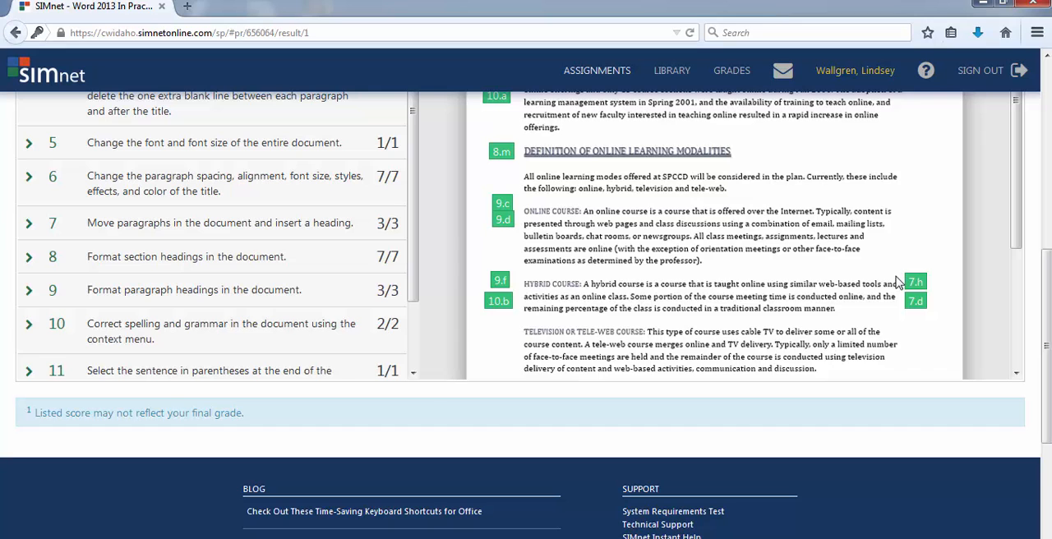
scroll(899, 283, "up", 1)
scroll(1048, 328, "up", 1)
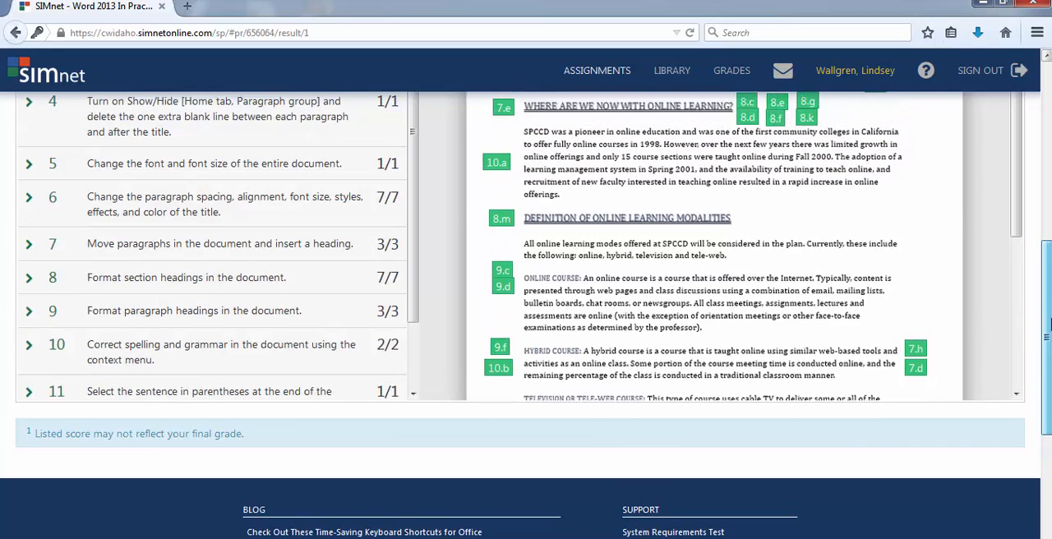
scroll(1048, 329, "up", 5)
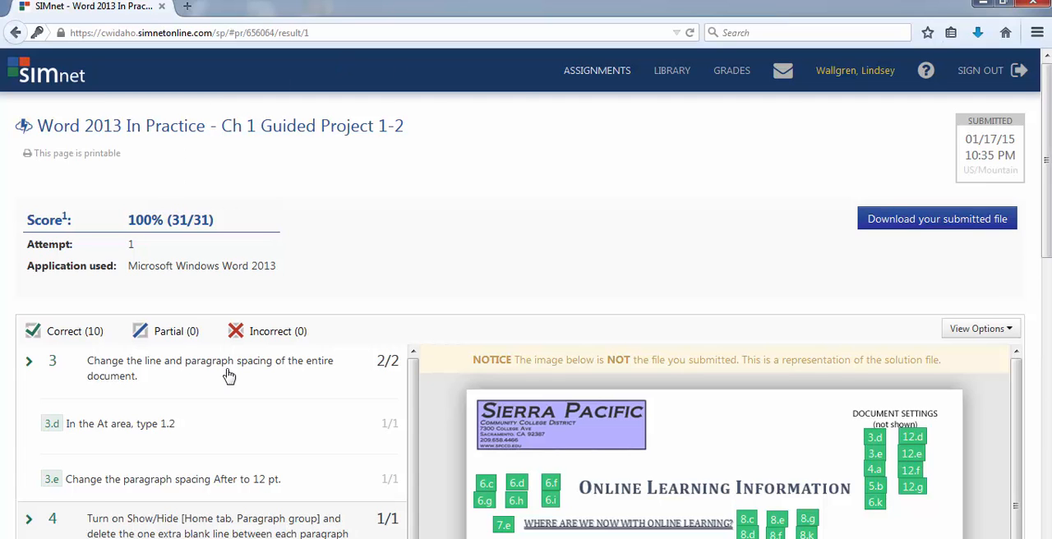
scroll(230, 378, "down", 2)
scroll(205, 456, "down", 5)
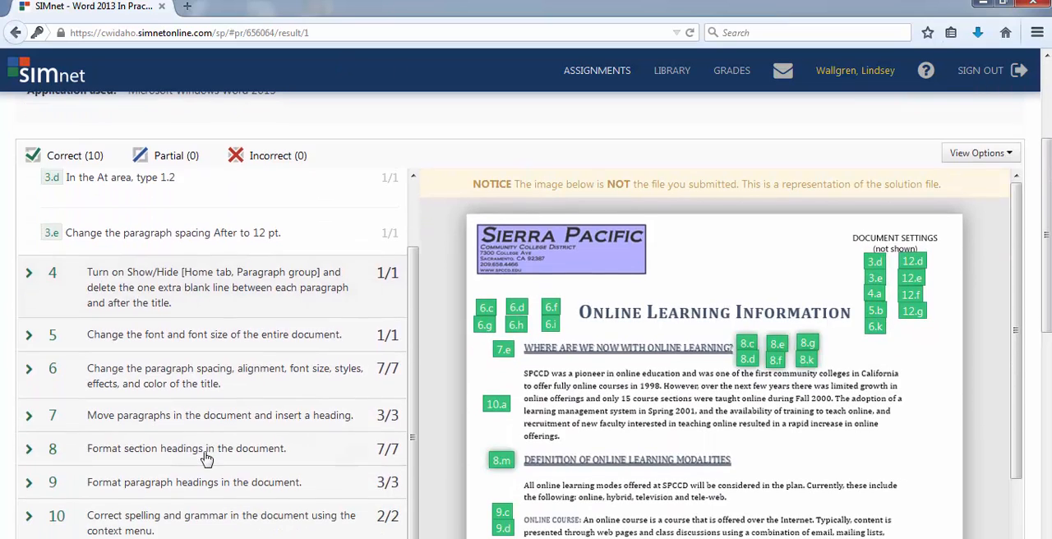
scroll(210, 451, "down", 2)
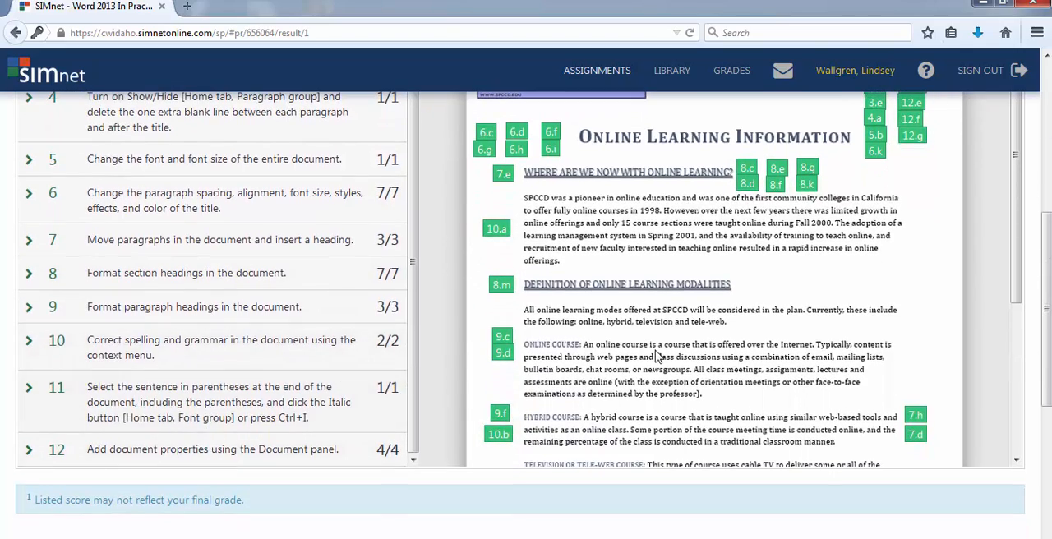
scroll(658, 355, "up", 3)
scroll(657, 355, "up", 1)
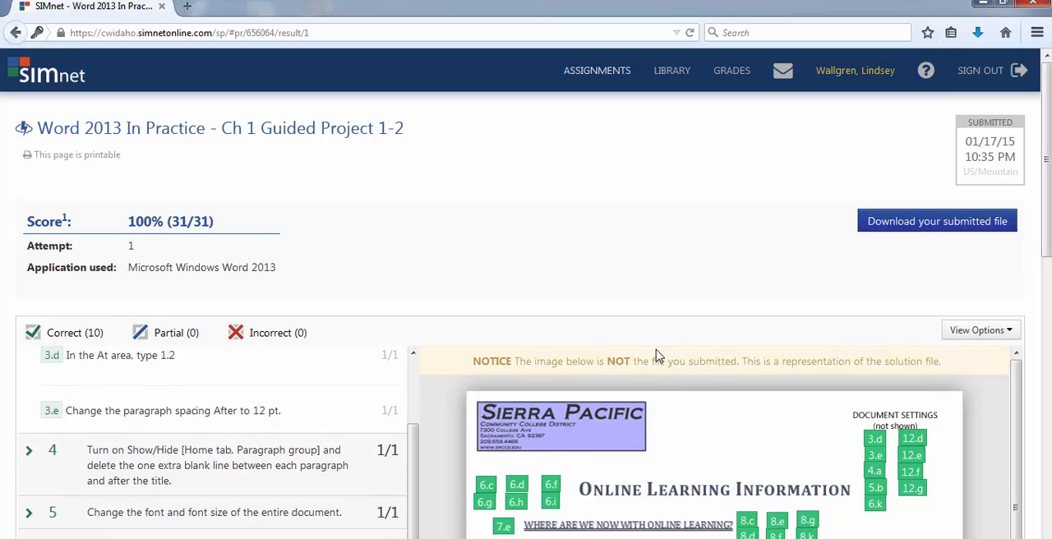
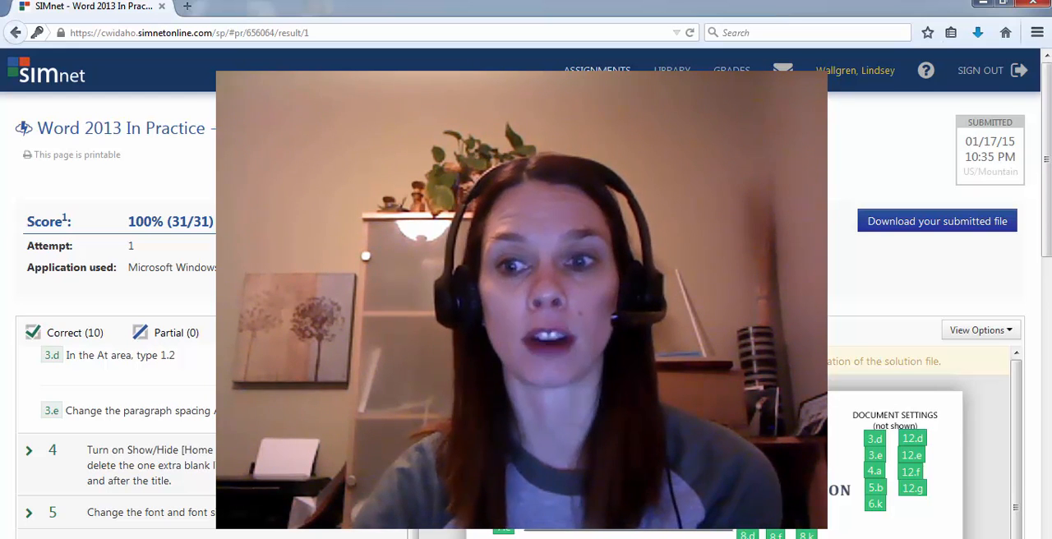
left_click(822, 538)
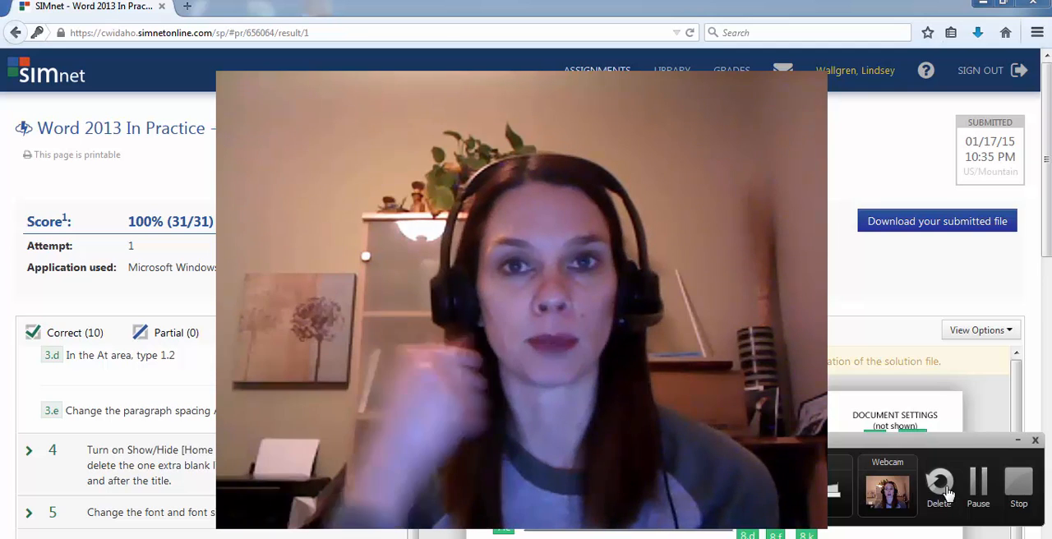